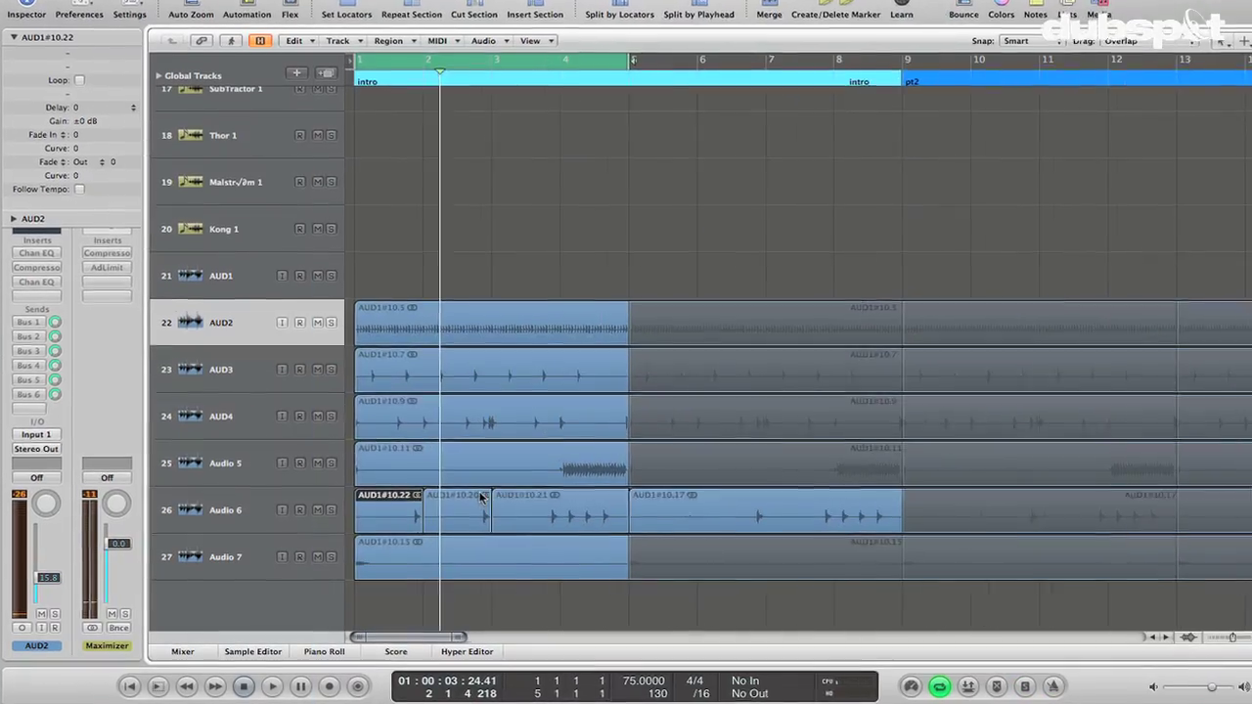
Delete the leftover Audio 6 region and copy the tracks 22–27 regions to bar 5
left_click(829, 509)
key("Delete")
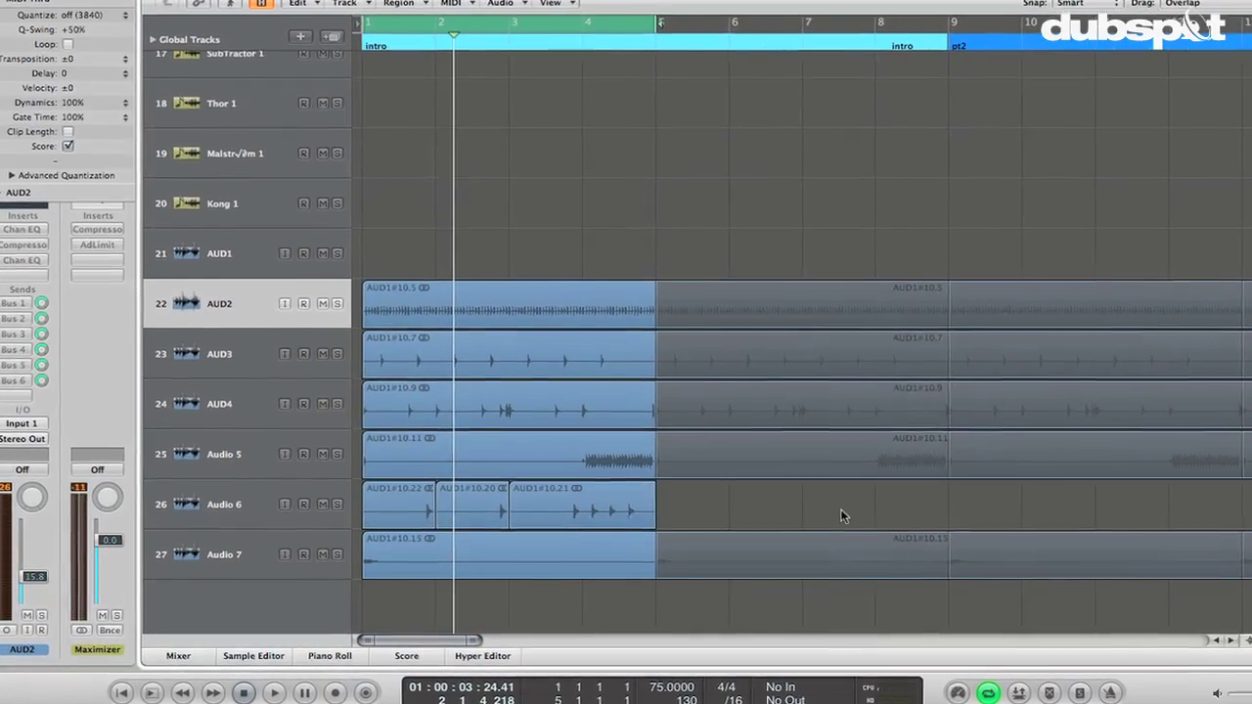
left_click_drag(610, 594, 876, 285)
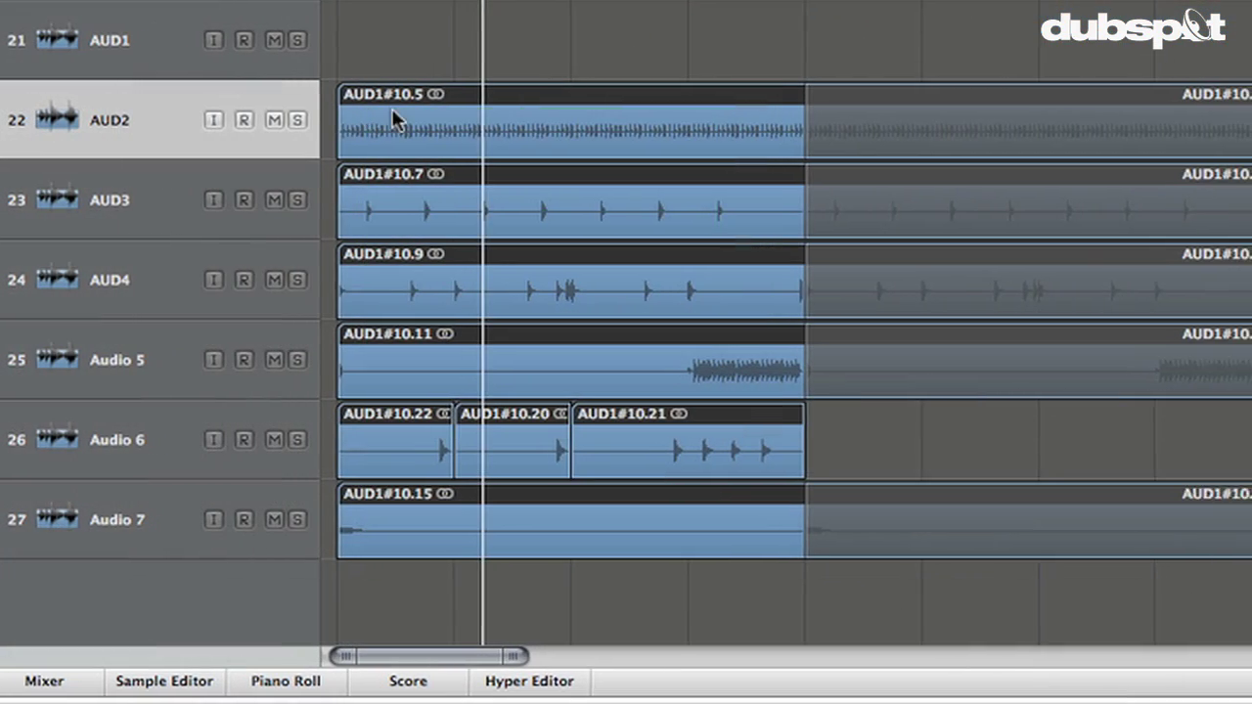
left_click_drag(1116, 98, 850, 94)
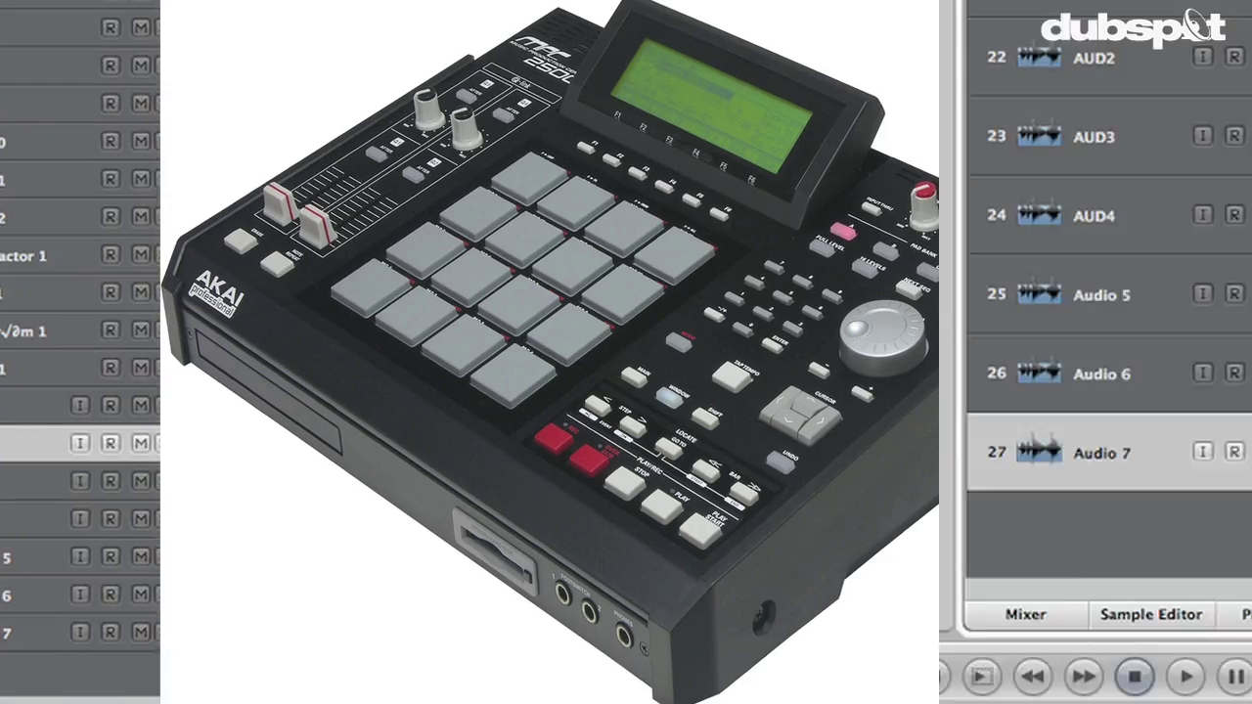
Play the beat, then split the Audio 6 region at two points with the Scissors tool
key("ctrl+Up")
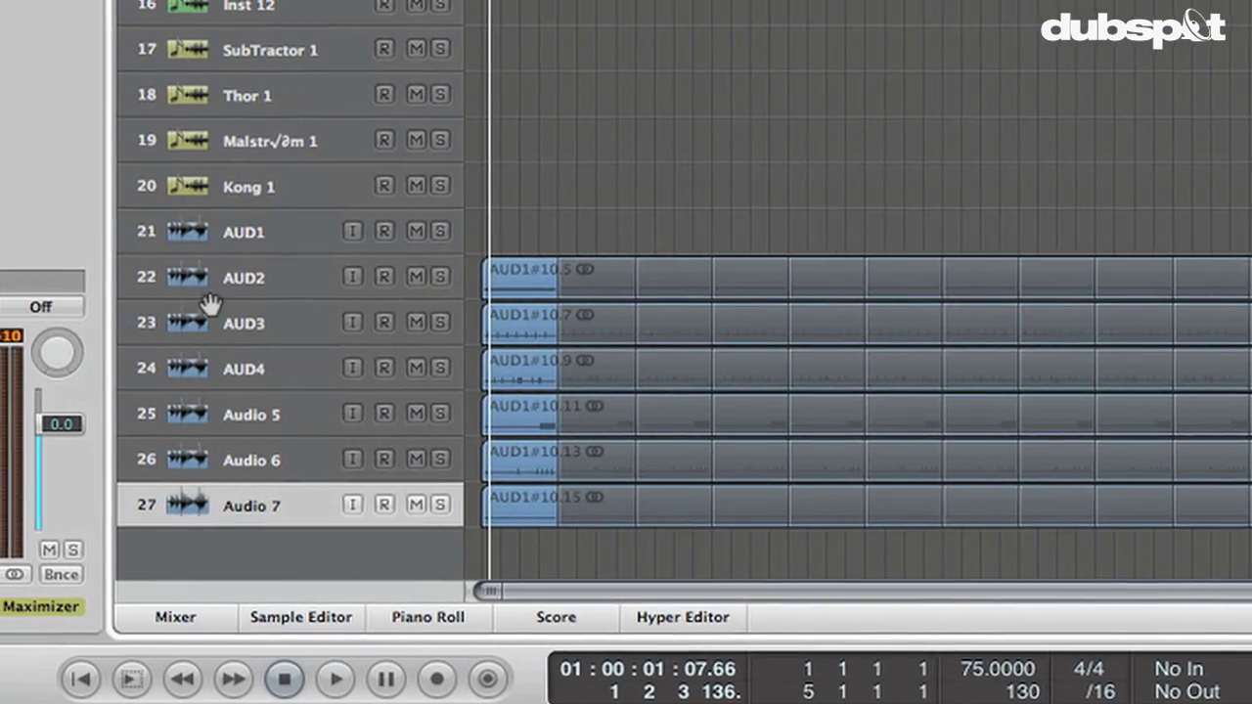
left_click(122, 57)
key("space")
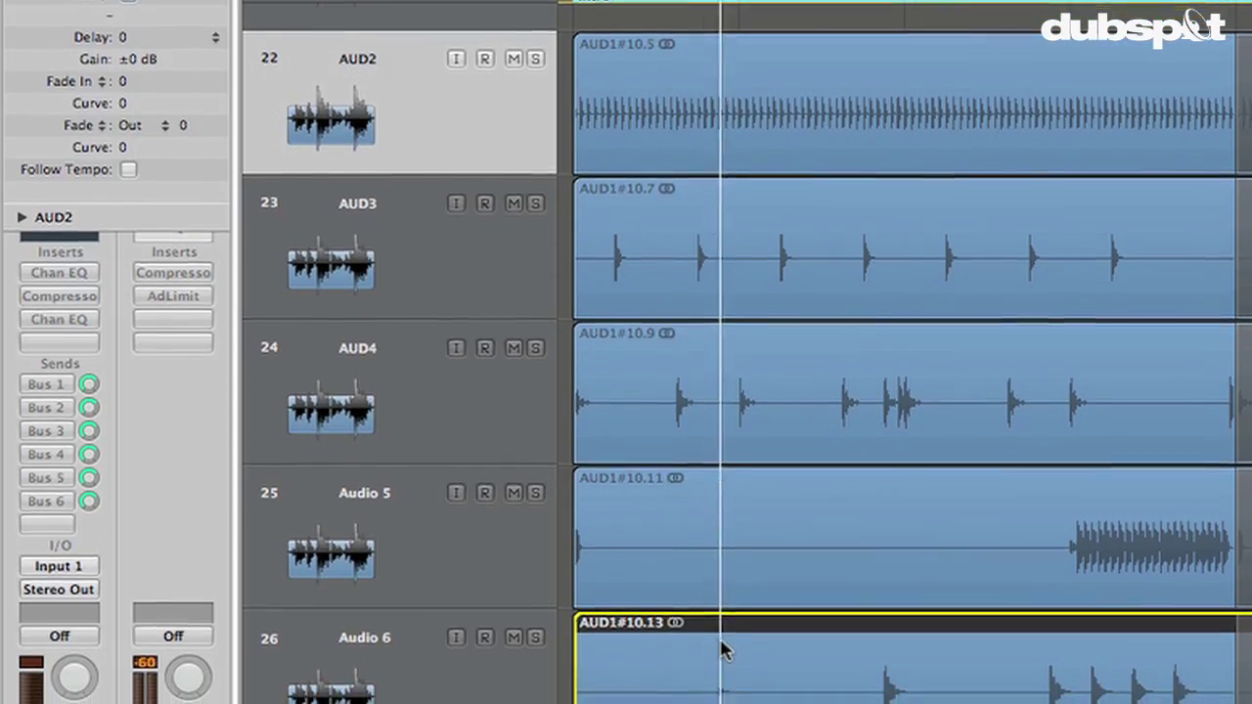
key("Escape")
key("5")
left_click(740, 655)
left_click(908, 655)
key("Escape")
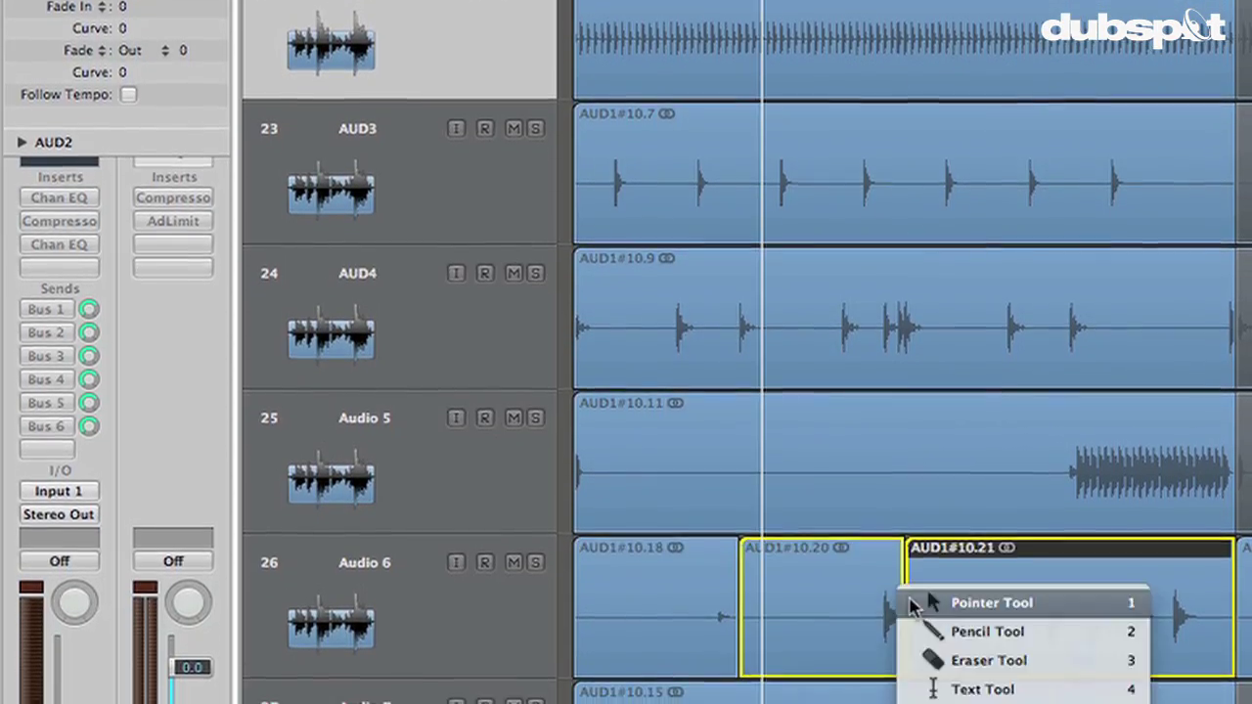
key("1")
left_click(745, 596)
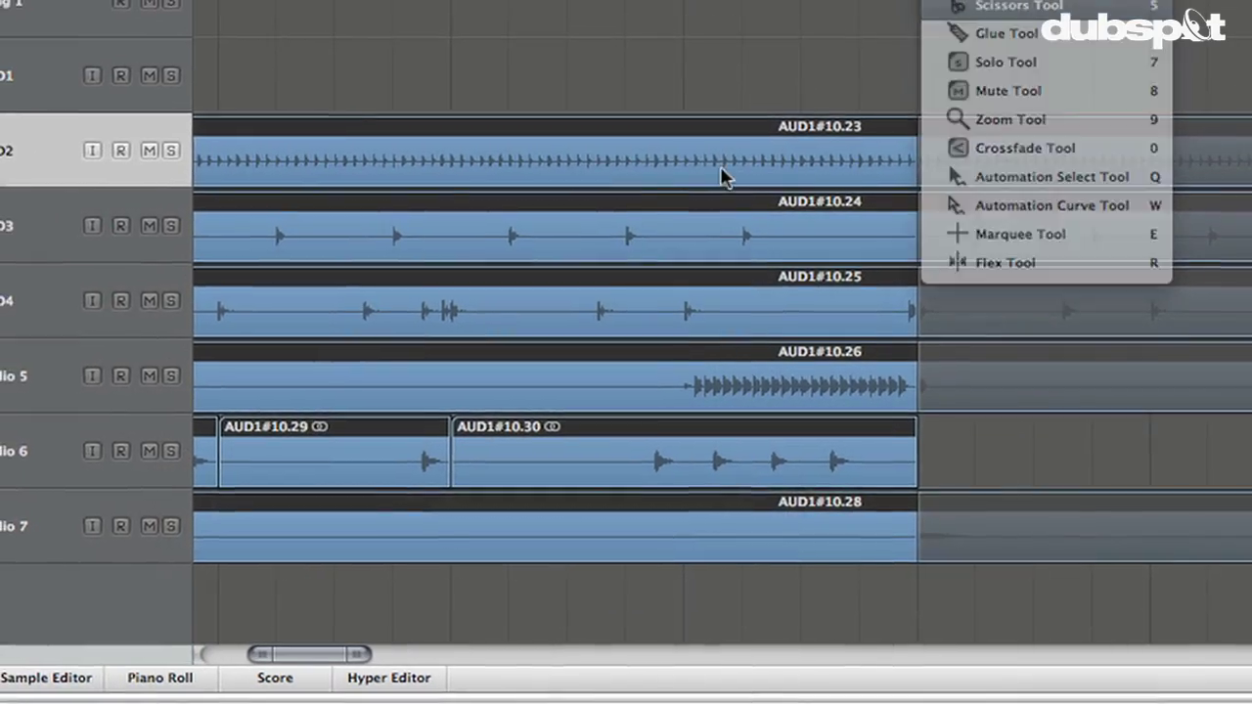
Select every region on the drum tracks and divide them all at two points
key("Escape")
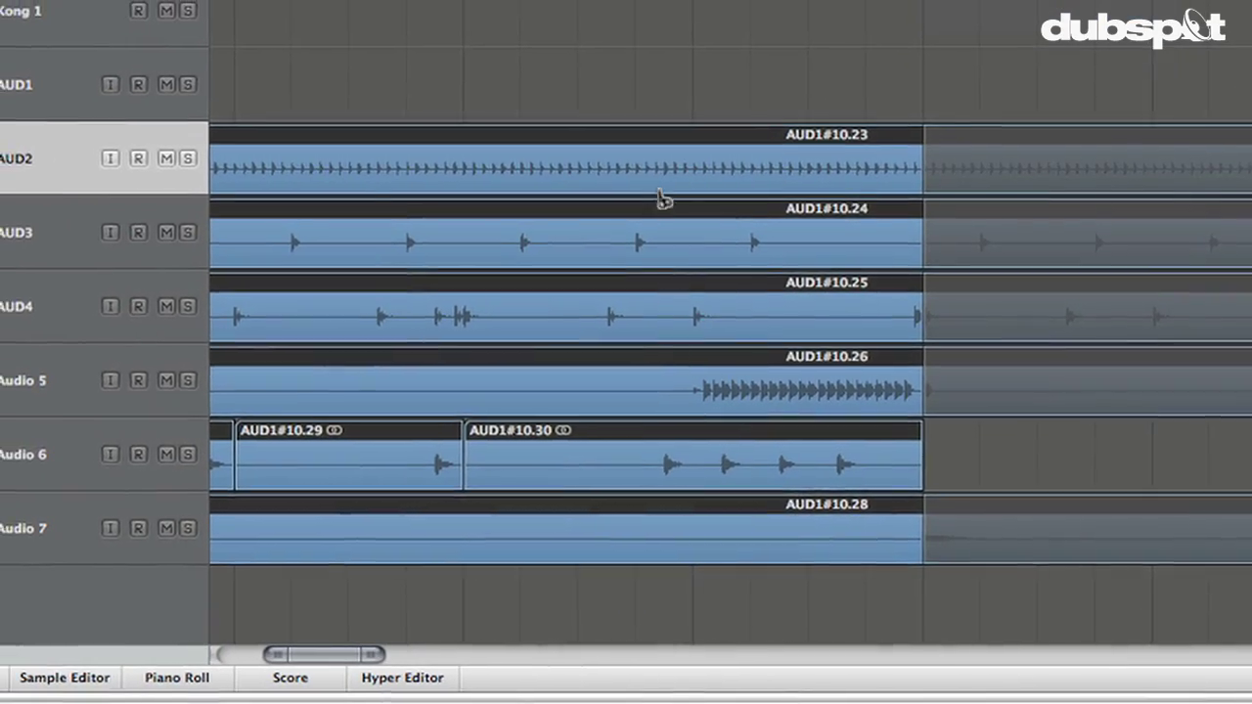
key("super+a")
left_click(704, 185)
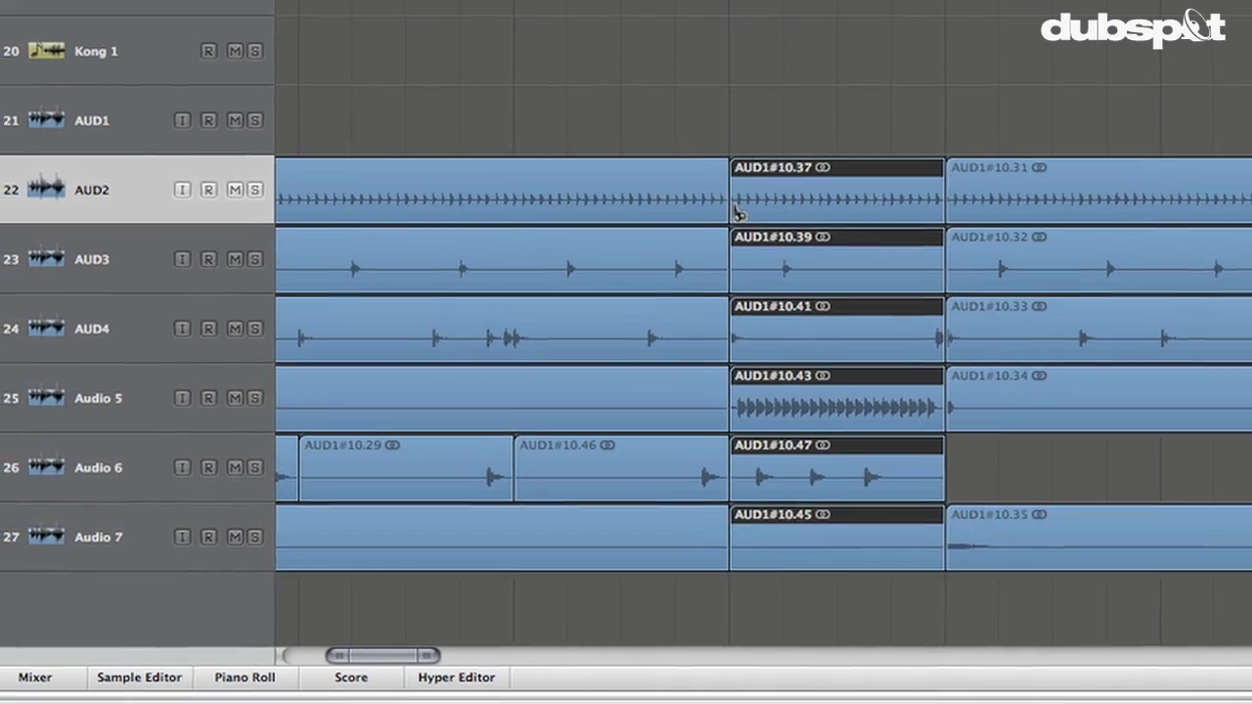
left_click(773, 217)
key("Escape")
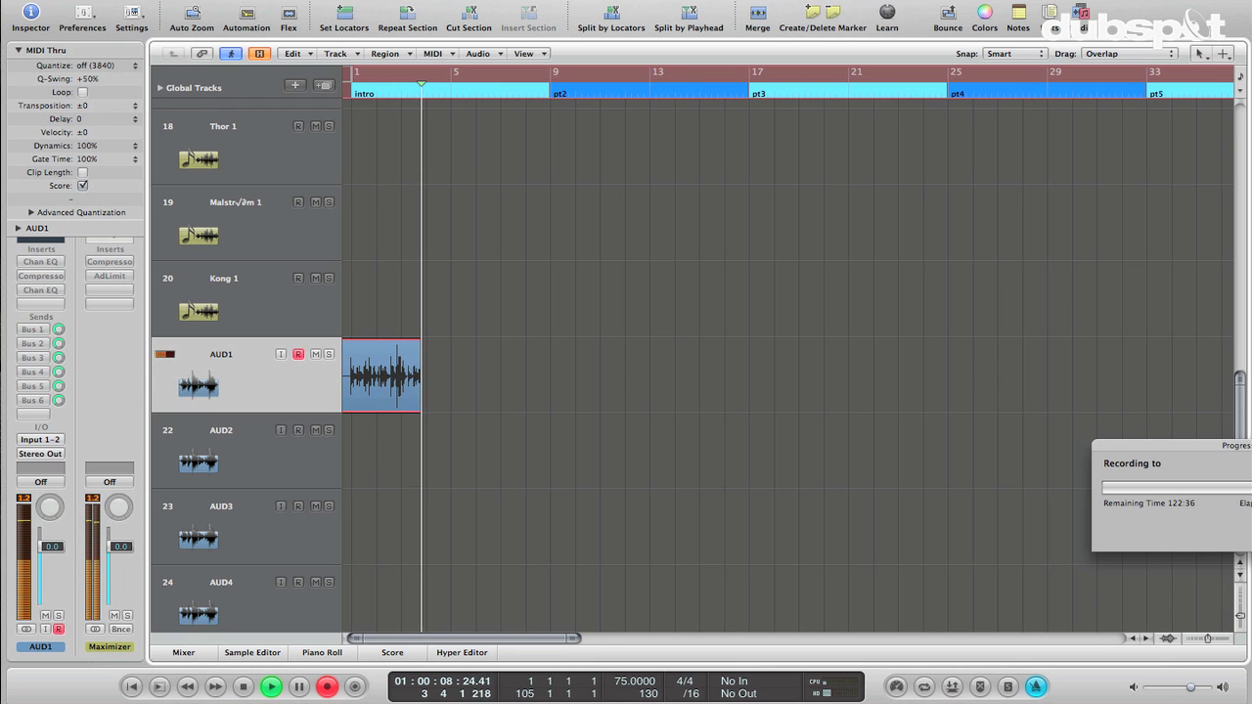
Stop recording, leaving region AUD1#10 from bar 1 to about bar 33, and enlarge the lanes
left_click(1034, 687)
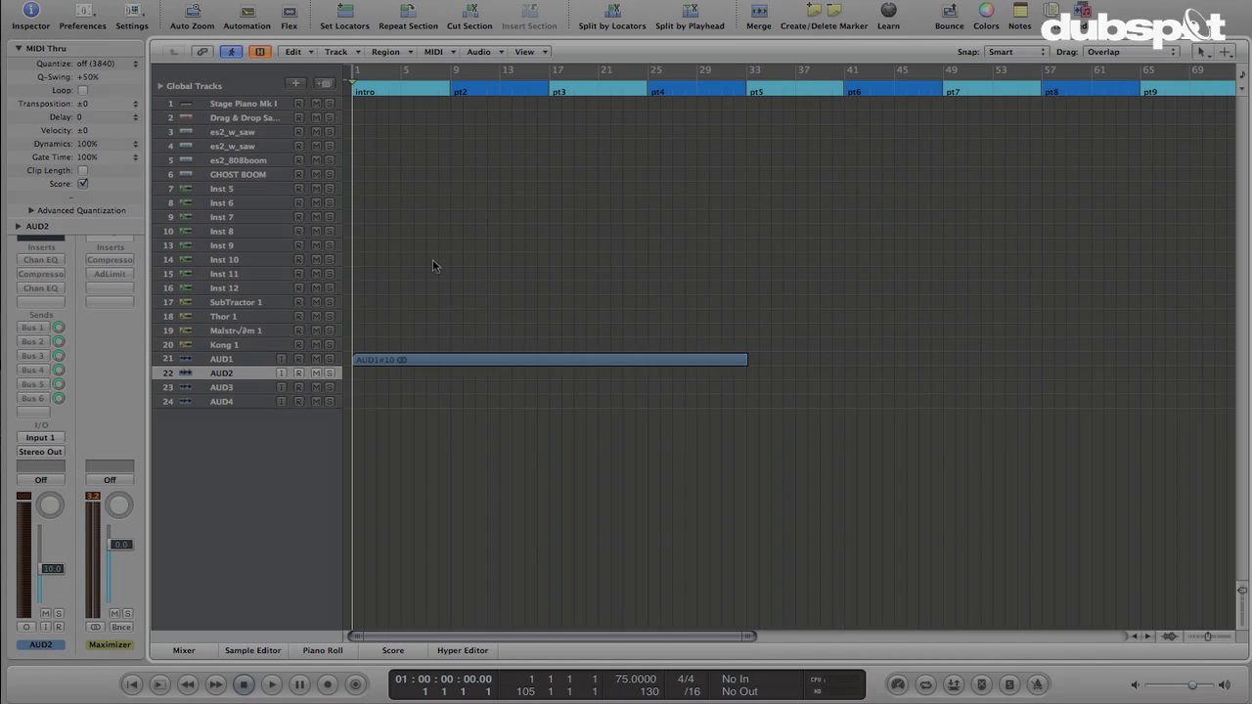
key("ctrl+Down")
key("ctrl+Down")
key("ctrl+Down")
Zoom into the first beat of AUD1#10 and enlarge its lane to show the silent gap
key("ctrl+Right")
key("ctrl+Right")
key("ctrl+Right")
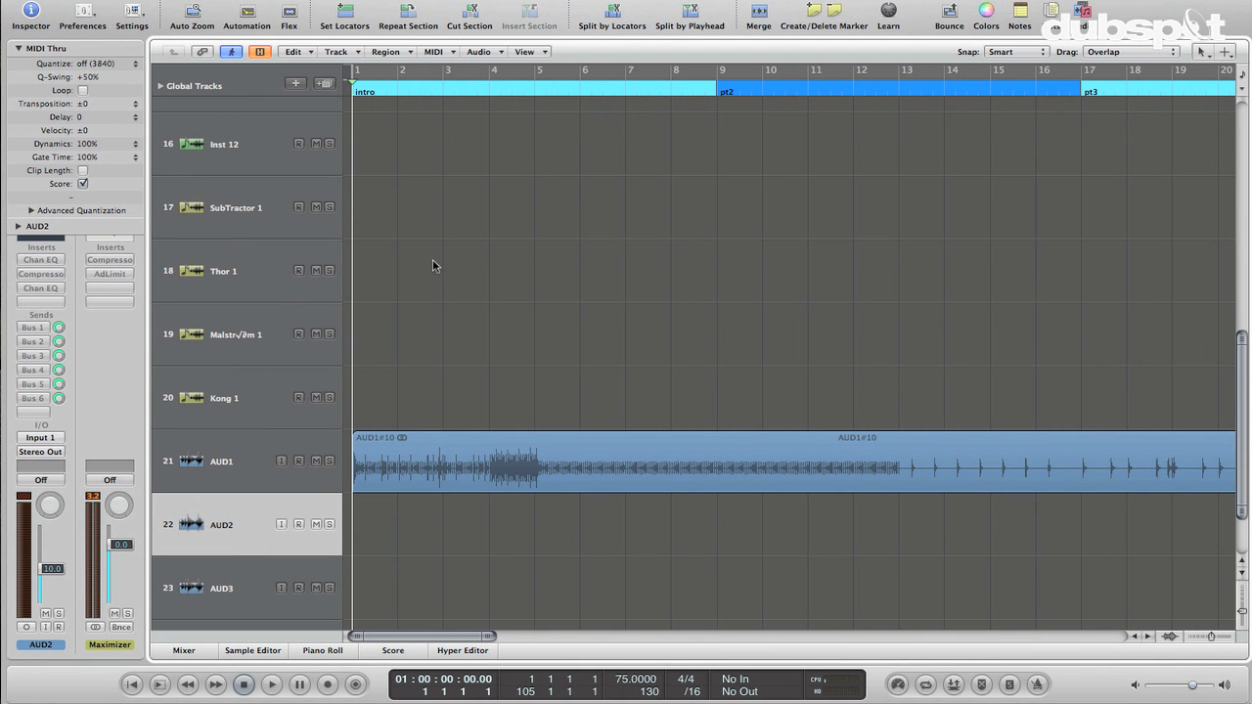
key("ctrl+Right")
key("ctrl+Right")
key("ctrl+Right")
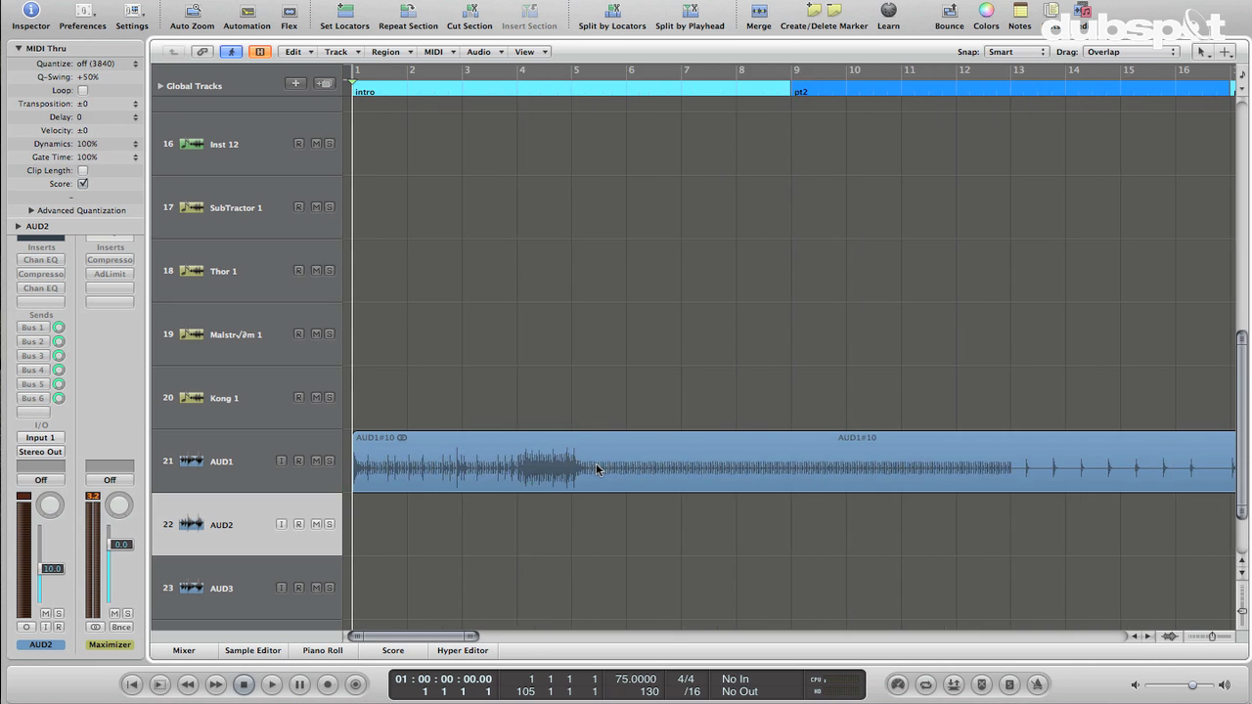
key("ctrl+Right")
key("ctrl+Right")
key("ctrl+Right")
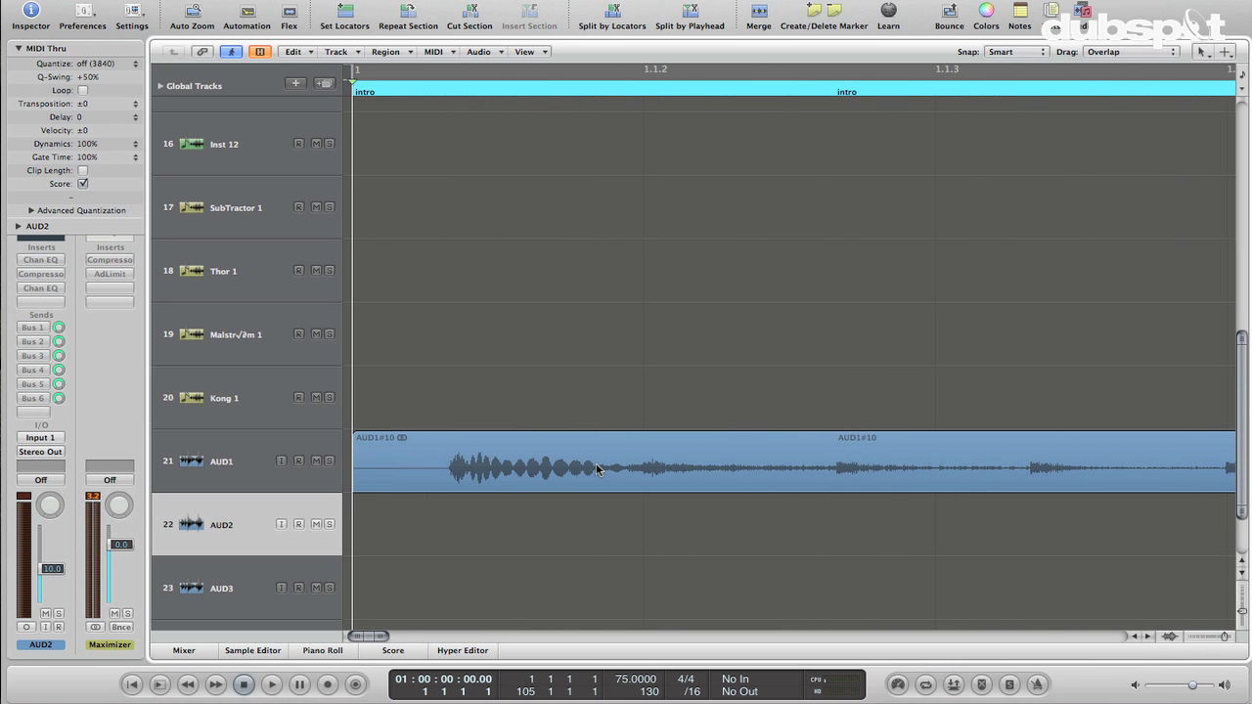
key("ctrl+Left")
left_click(467, 454)
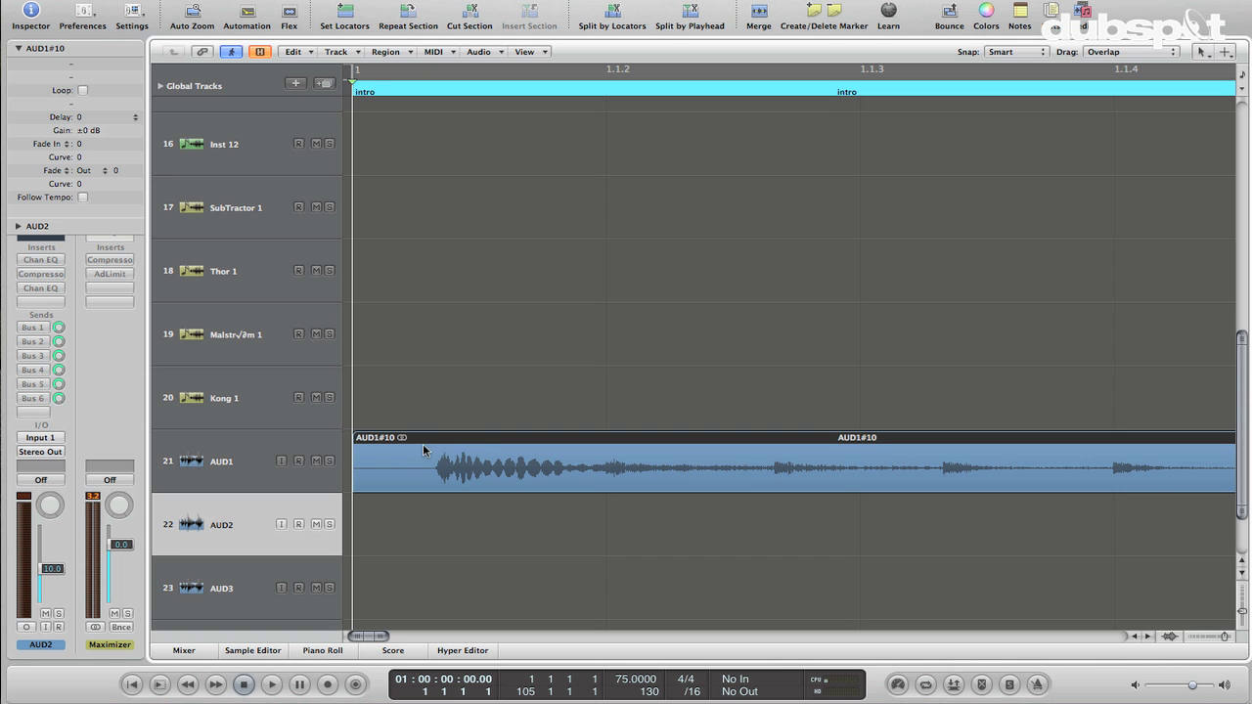
left_click(402, 482, "shift")
key("ctrl+Down")
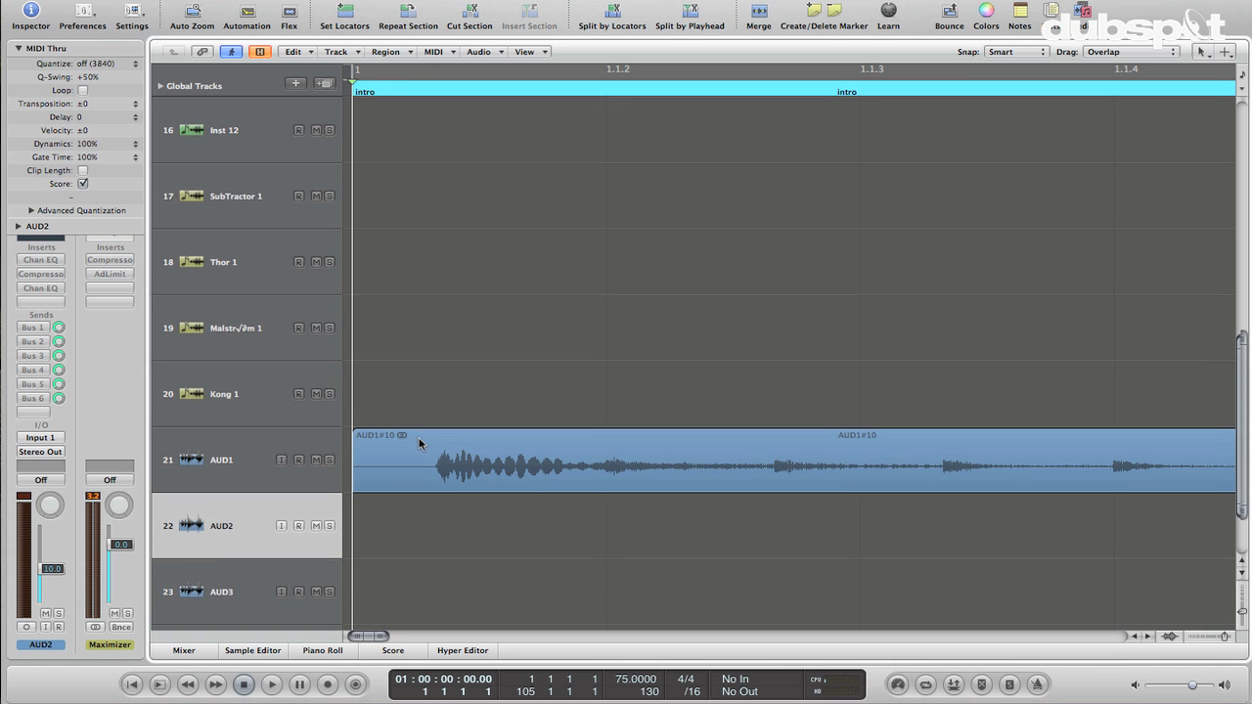
key("ctrl+Down")
key("ctrl+Right")
key("ctrl+Right")
key("ctrl+Right")
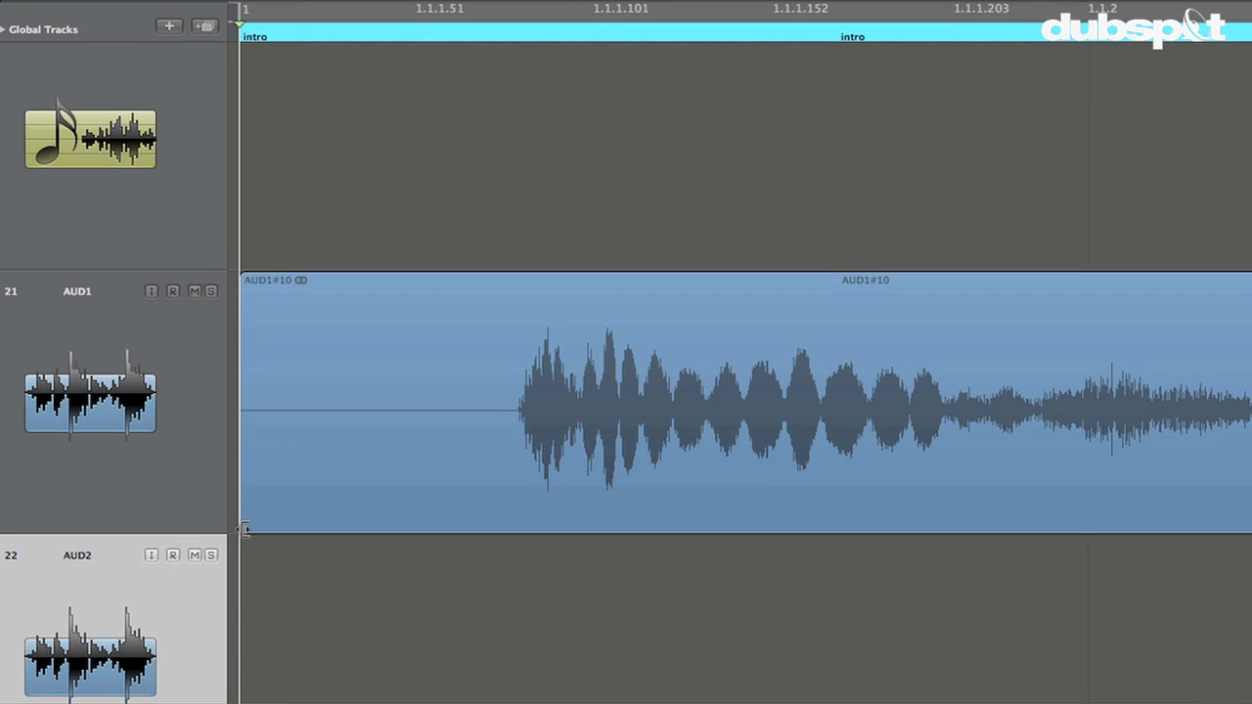
Trim the silent lead-in off AUD1#10 and move the region back to bar 1
left_click(355, 488)
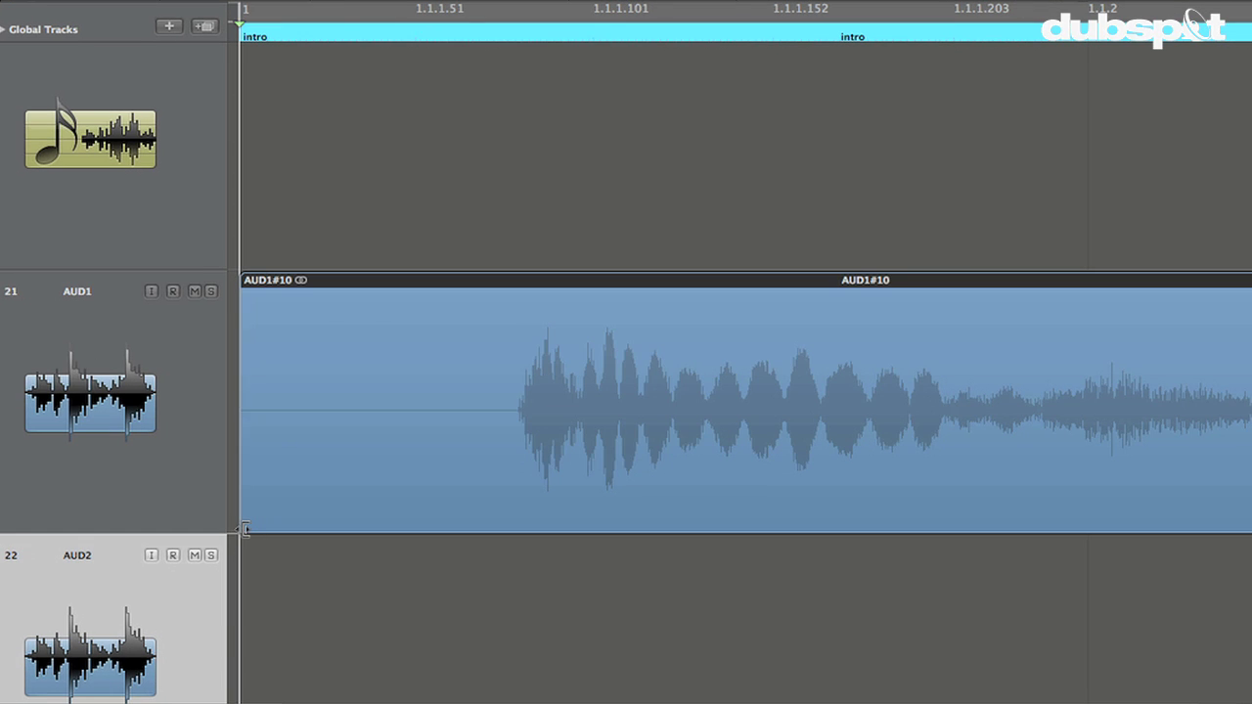
left_click_drag(244, 529, 521, 530)
left_click_drag(596, 405, 323, 404)
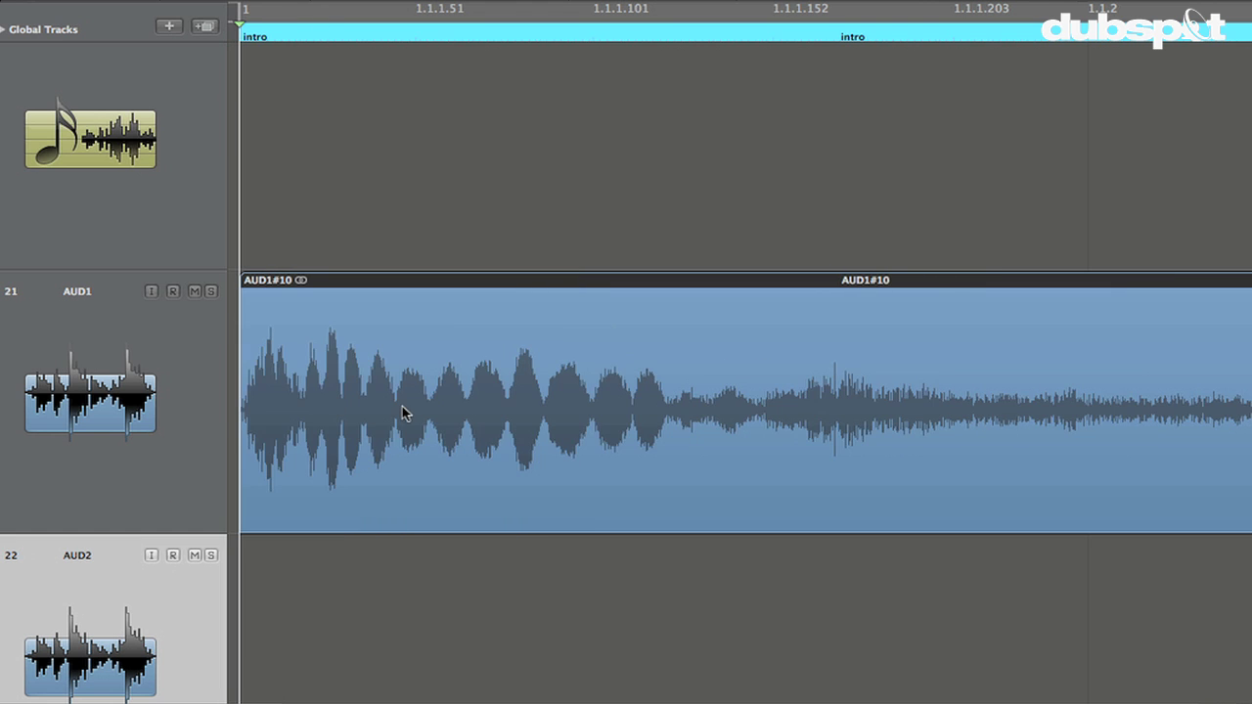
key("super+Right")
key("super+Right")
key("super+Right")
key("super+Right")
key("super+Right")
key("super+Right")
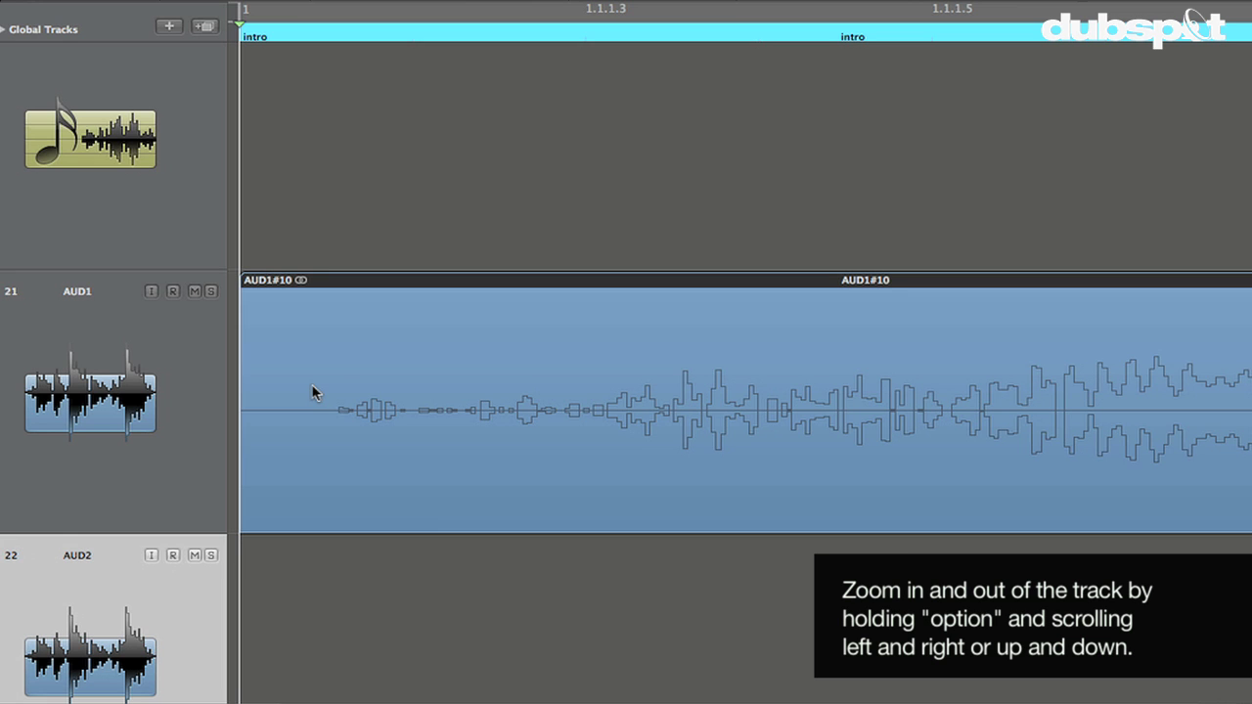
Trim the remaining silence so the first hit lands exactly on bar 1
scroll(313, 392, "down", 15)
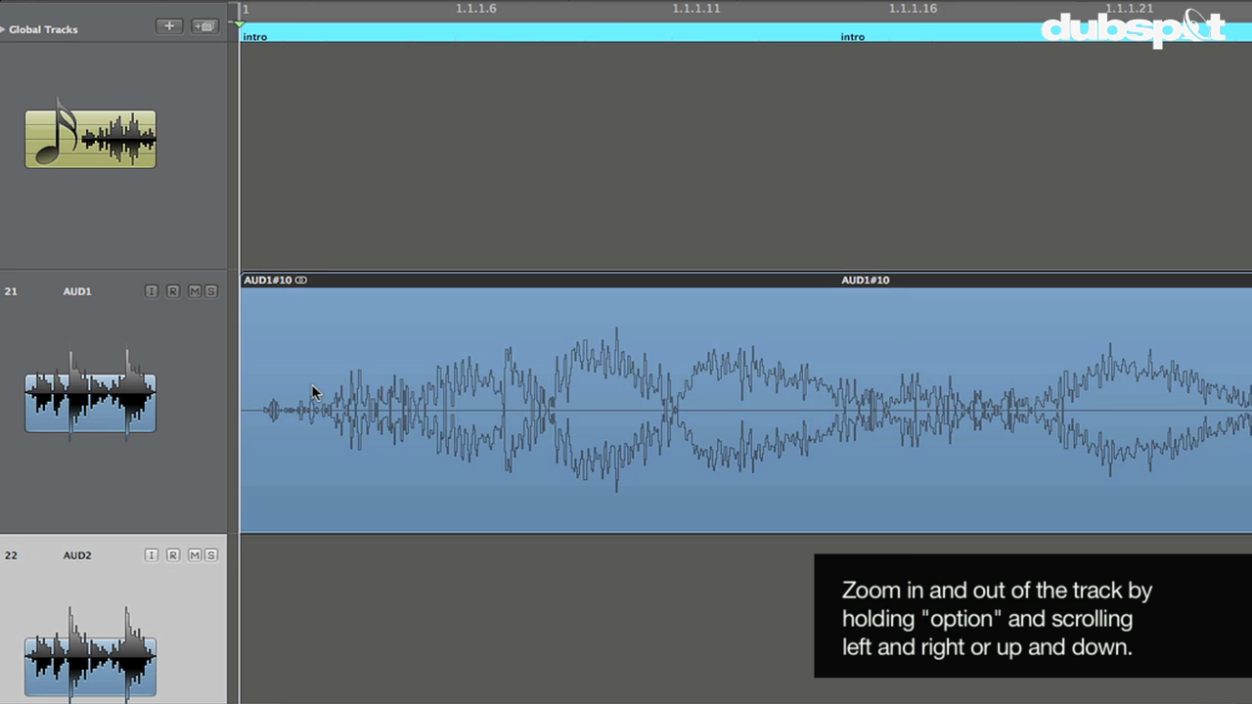
scroll(313, 391, "up", 15)
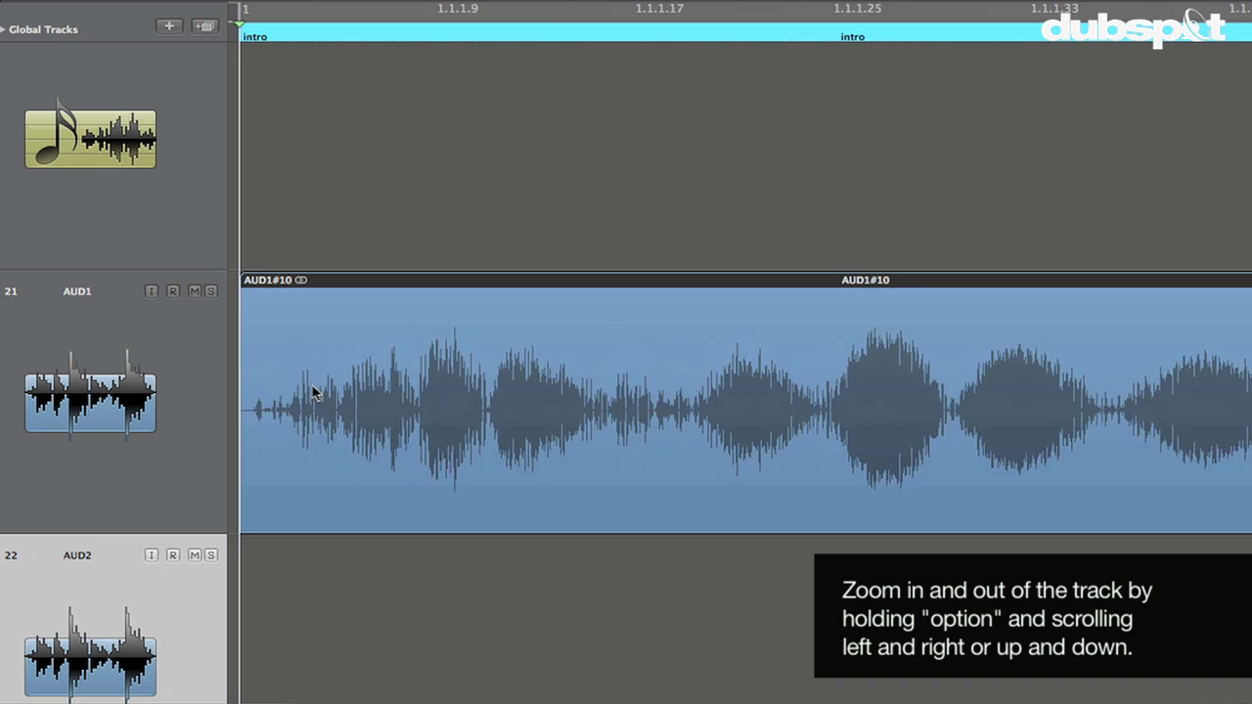
scroll(313, 393, "down", 10)
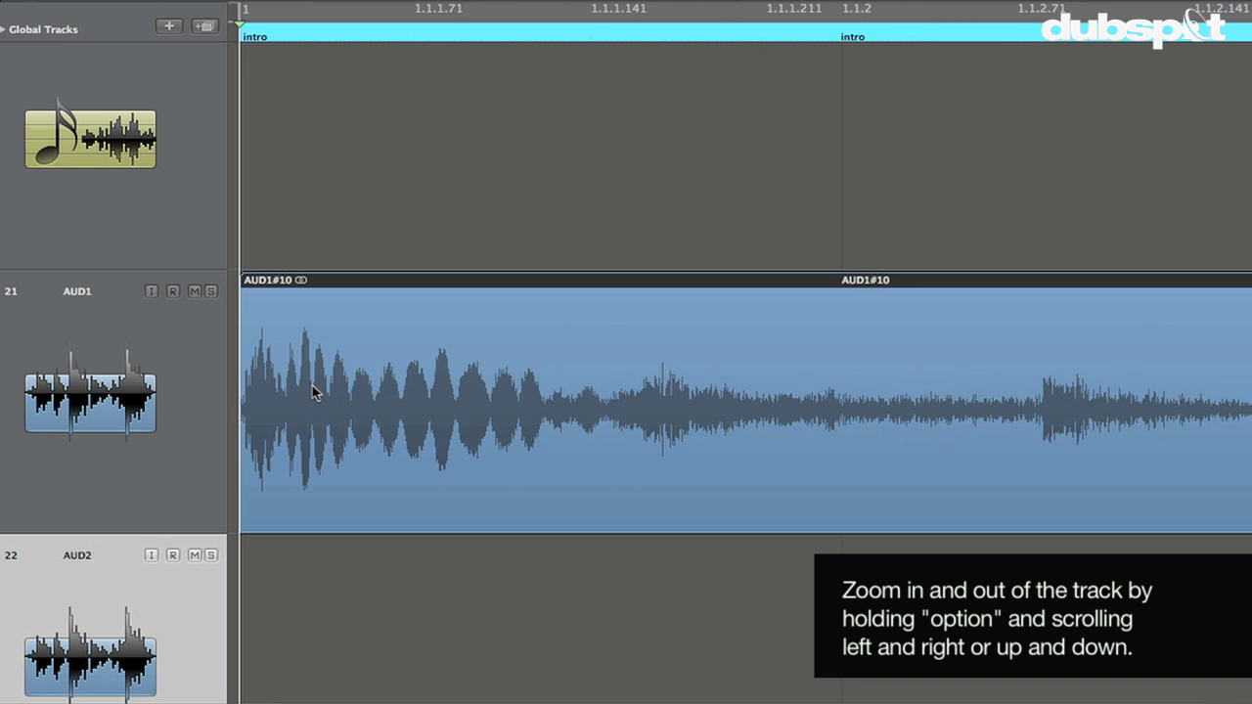
scroll(313, 392, "up", 10)
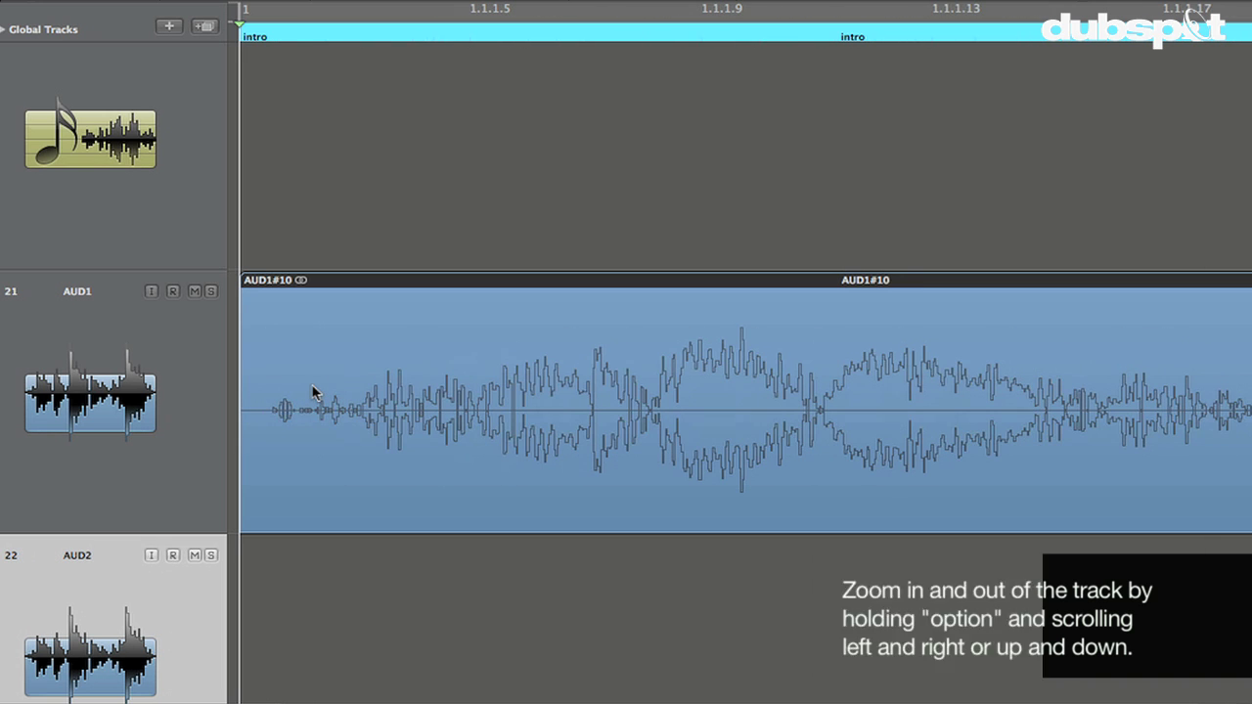
scroll(313, 392, "down", 5)
scroll(313, 392, "up", 5)
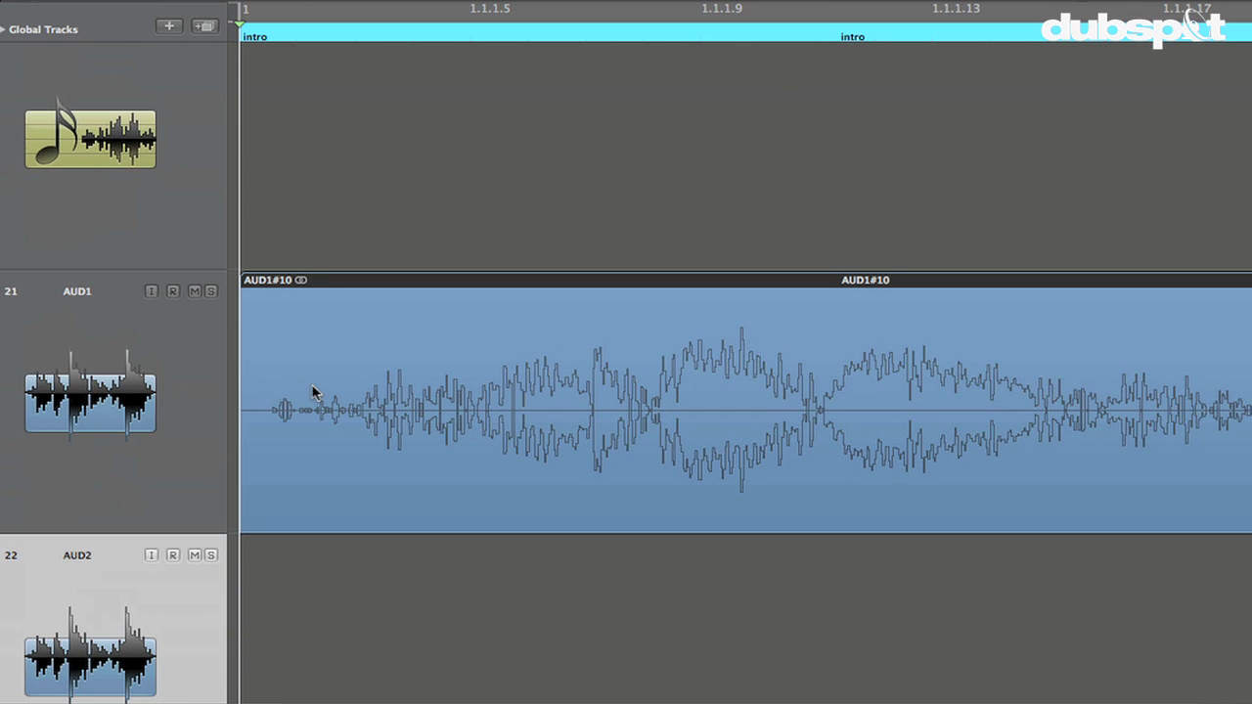
scroll(313, 393, "up", 6)
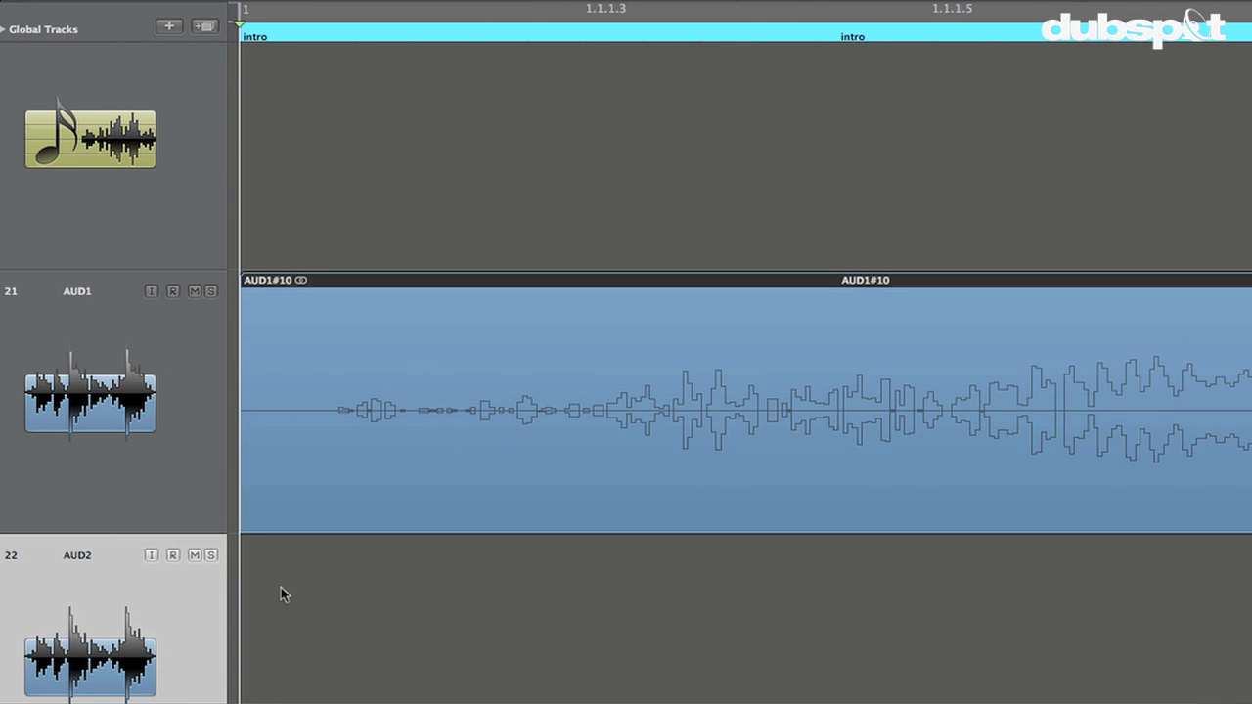
left_click_drag(247, 526, 341, 526)
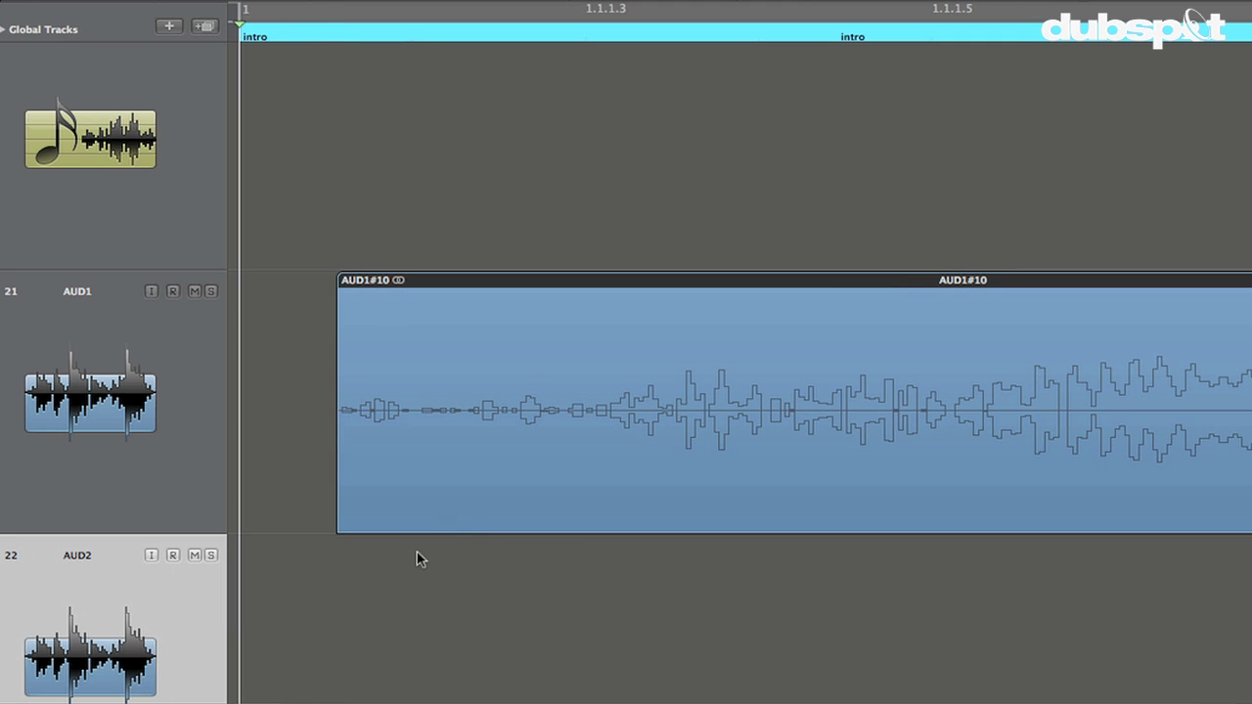
left_click_drag(428, 286, 332, 287)
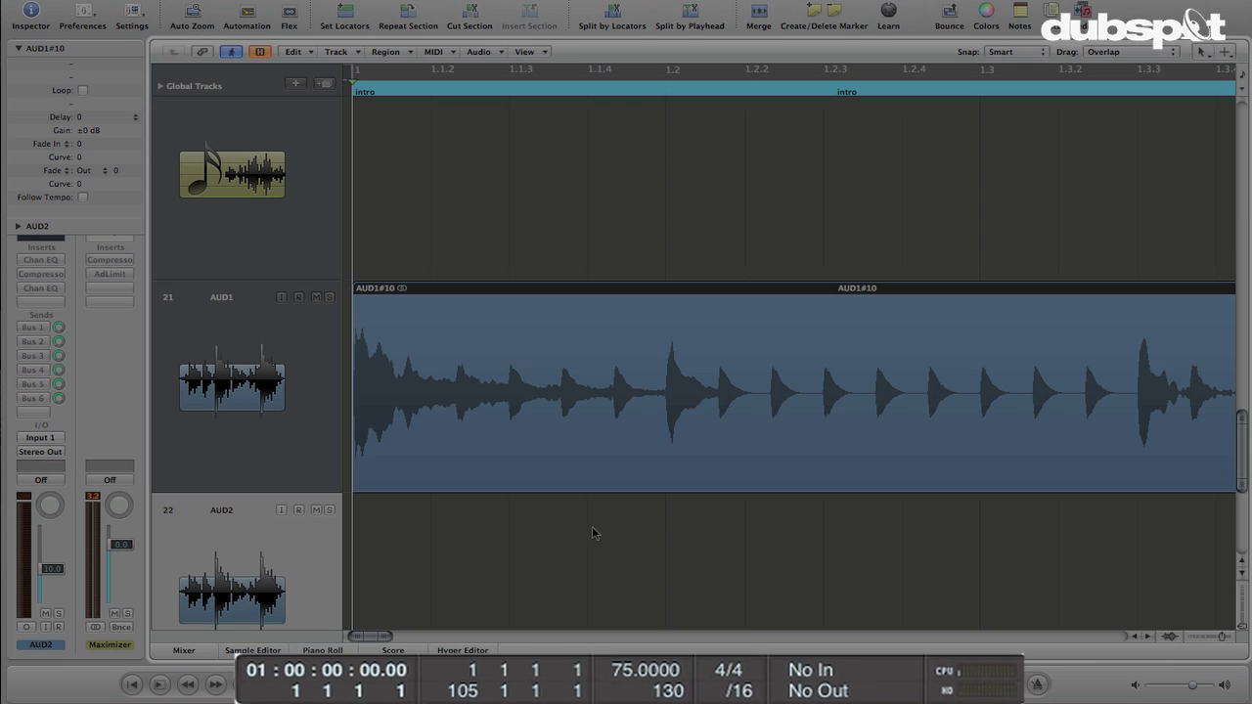
Audition the trimmed start, stop playback, and zoom out to show the whole recording
key("space")
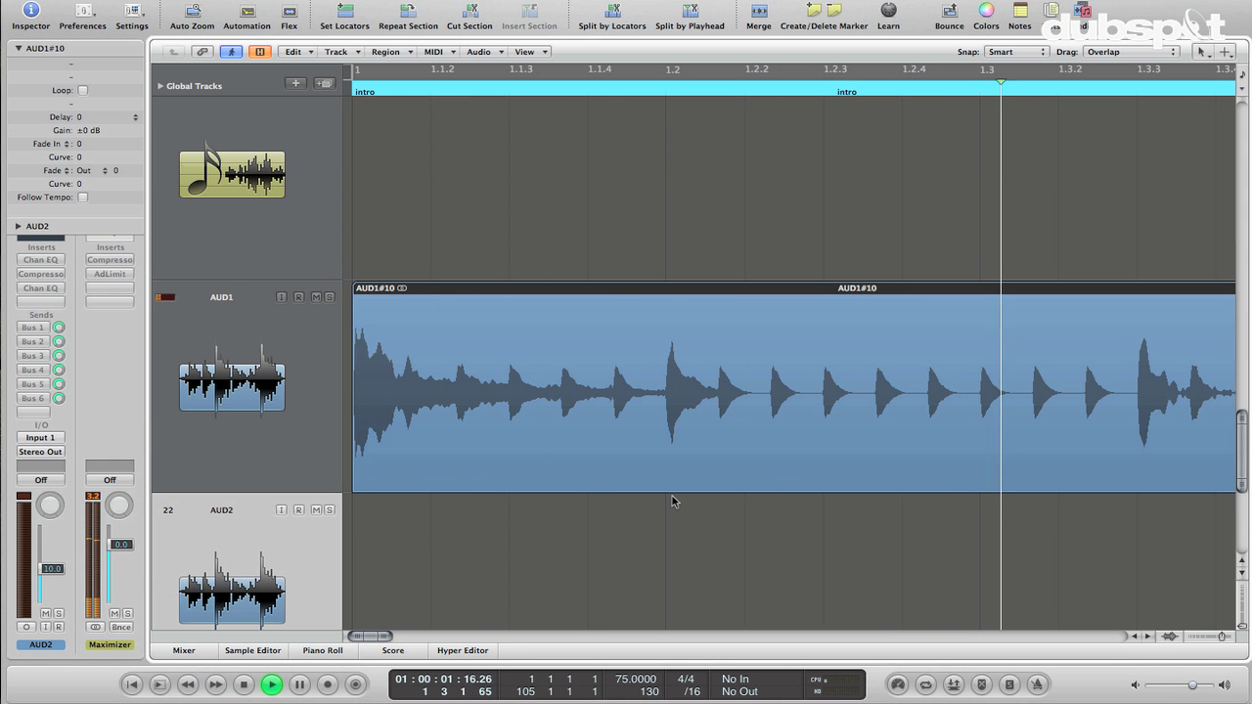
left_click(1037, 685)
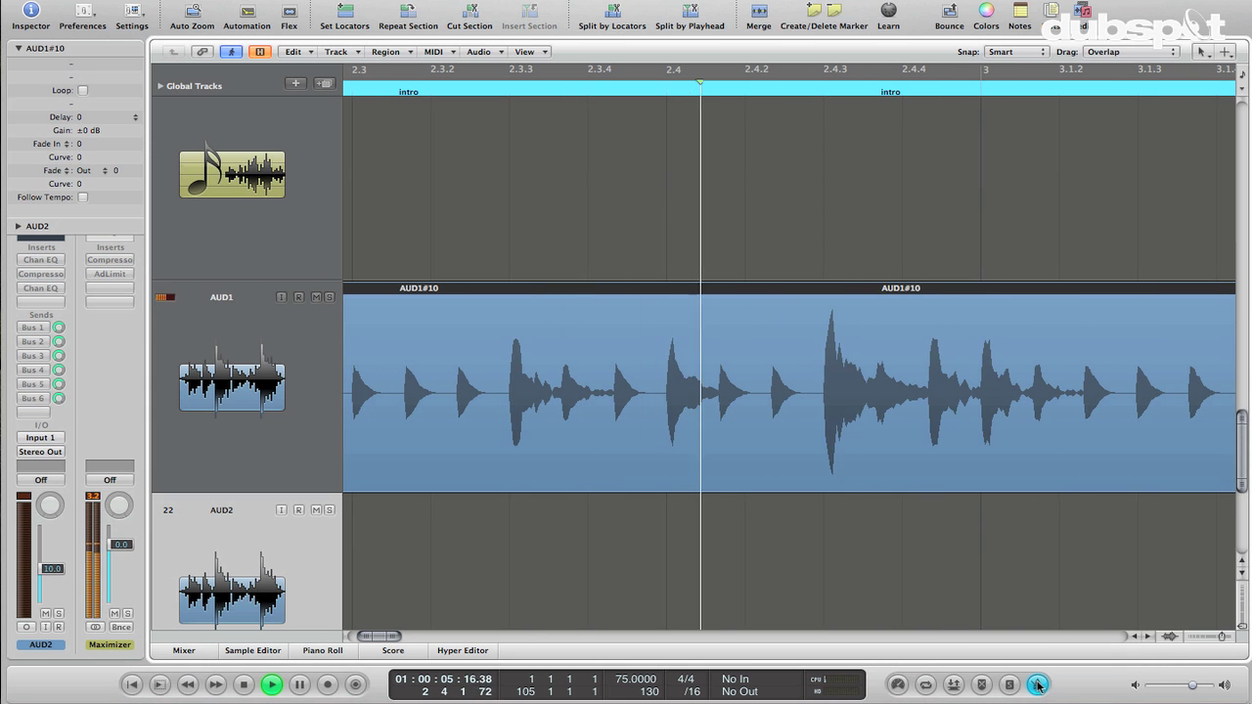
left_click(1038, 684)
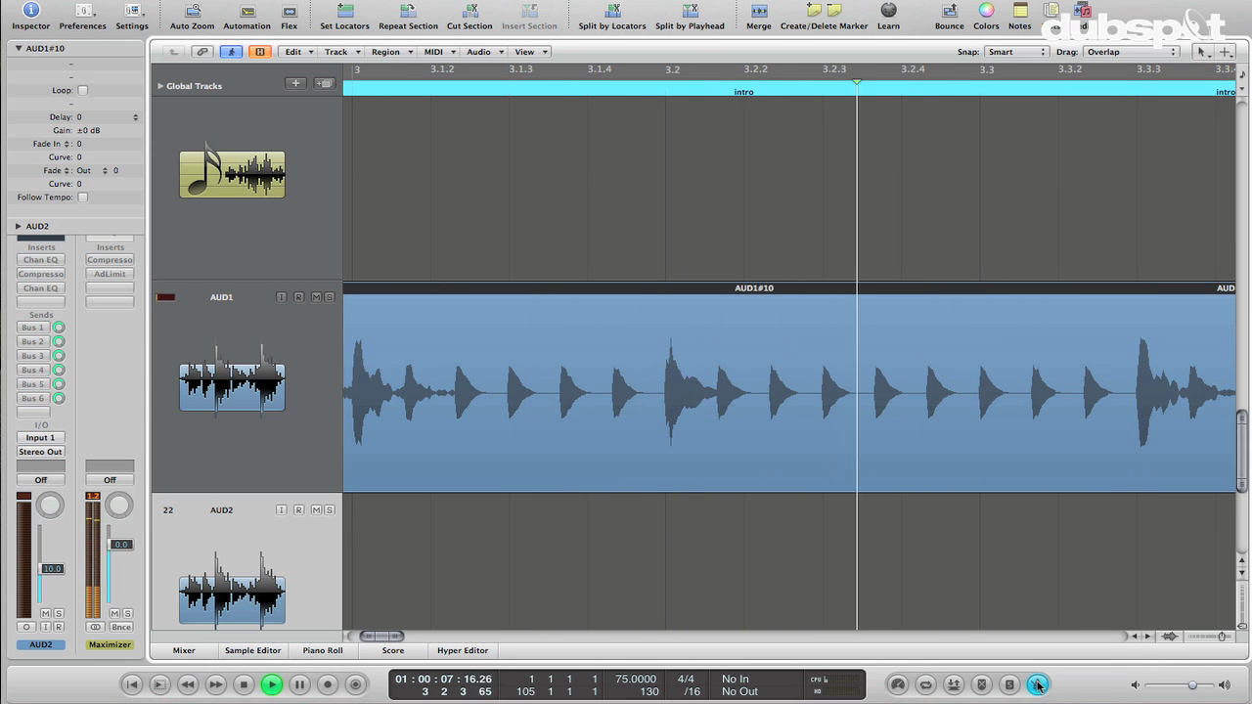
key("space")
key("super+Left")
key("super+Left")
key("super+Left")
key("super+Left")
key("super+Left")
key("super+Left")
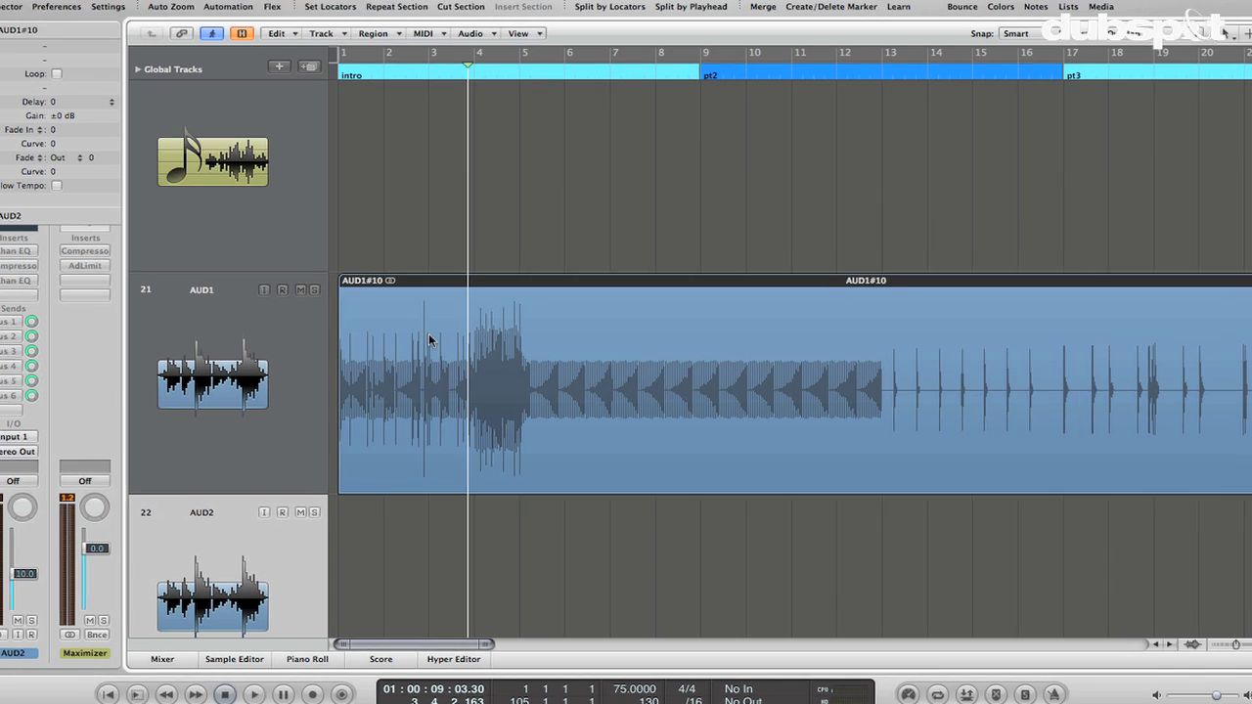
Switch to the Scissors tool and zoom in around bar 5
key("Escape")
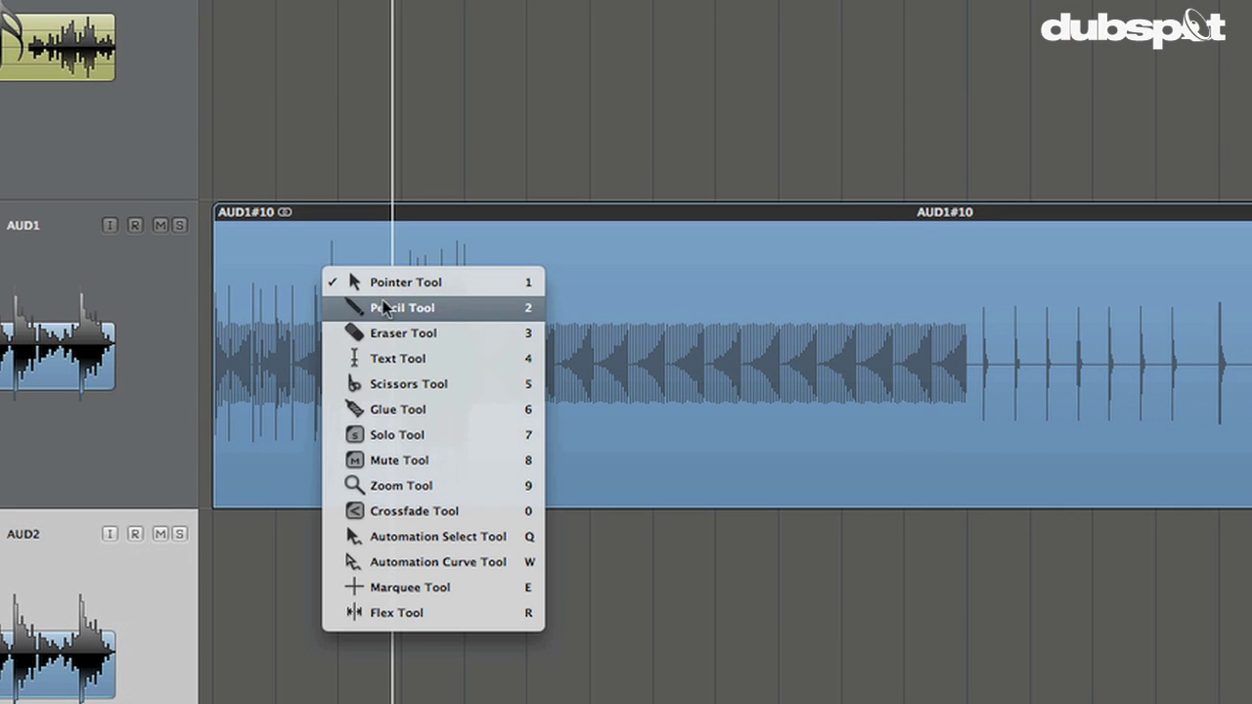
left_click(413, 386)
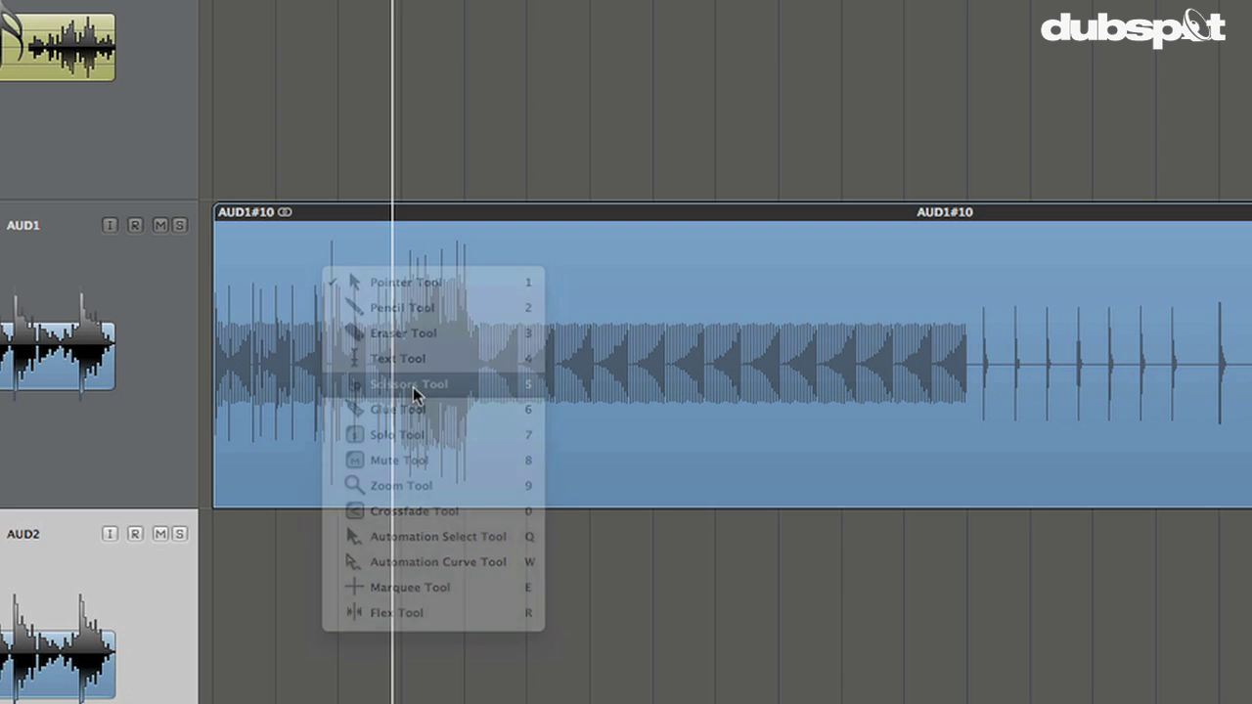
key("Escape")
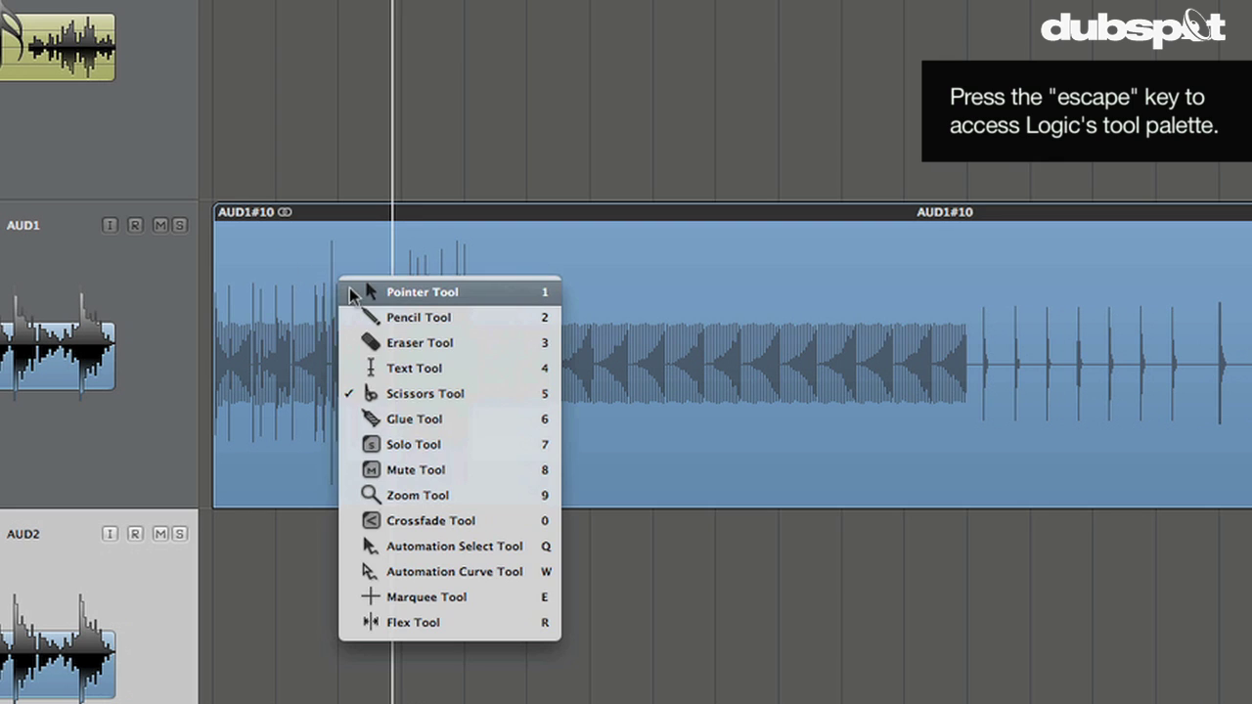
left_click(399, 399)
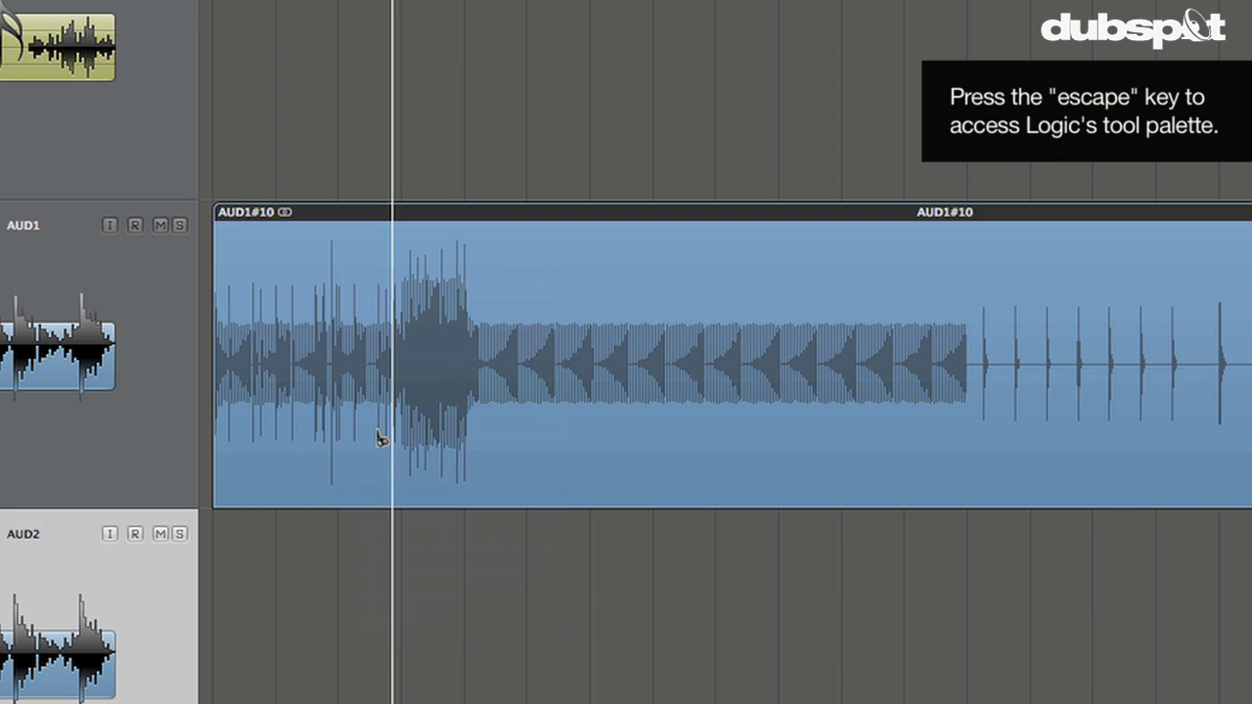
key("super+Right")
key("super+Right")
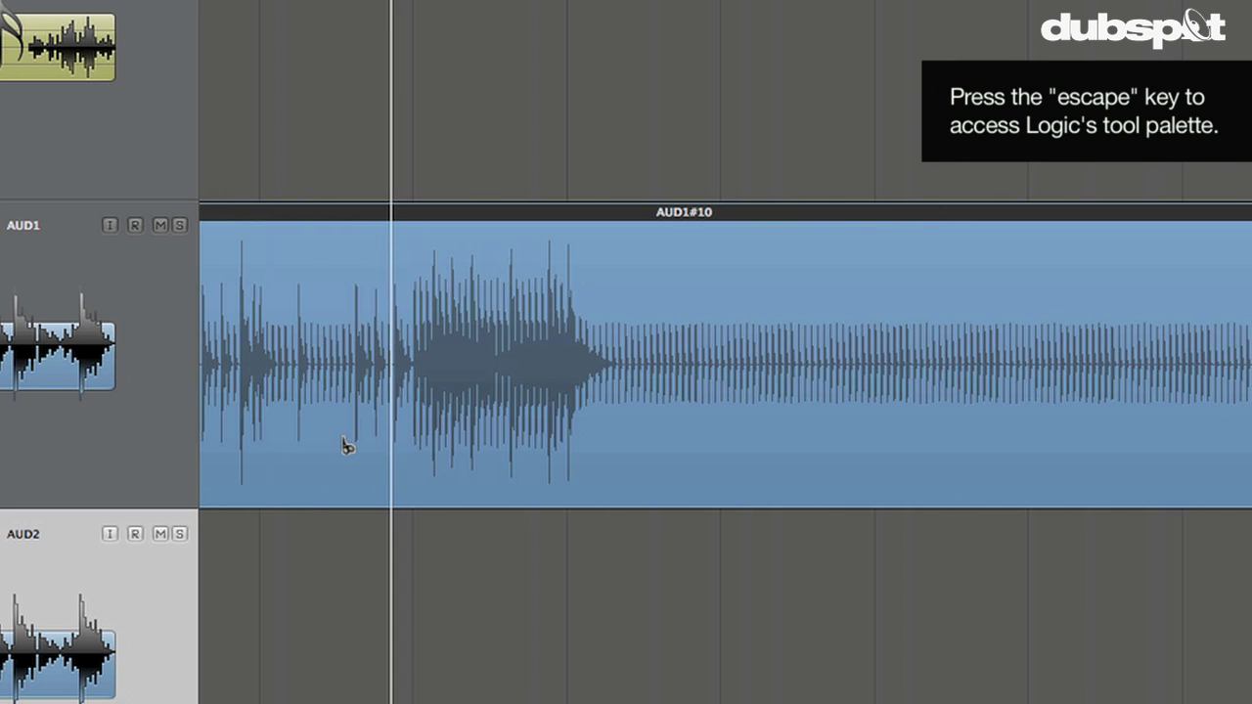
key("Escape")
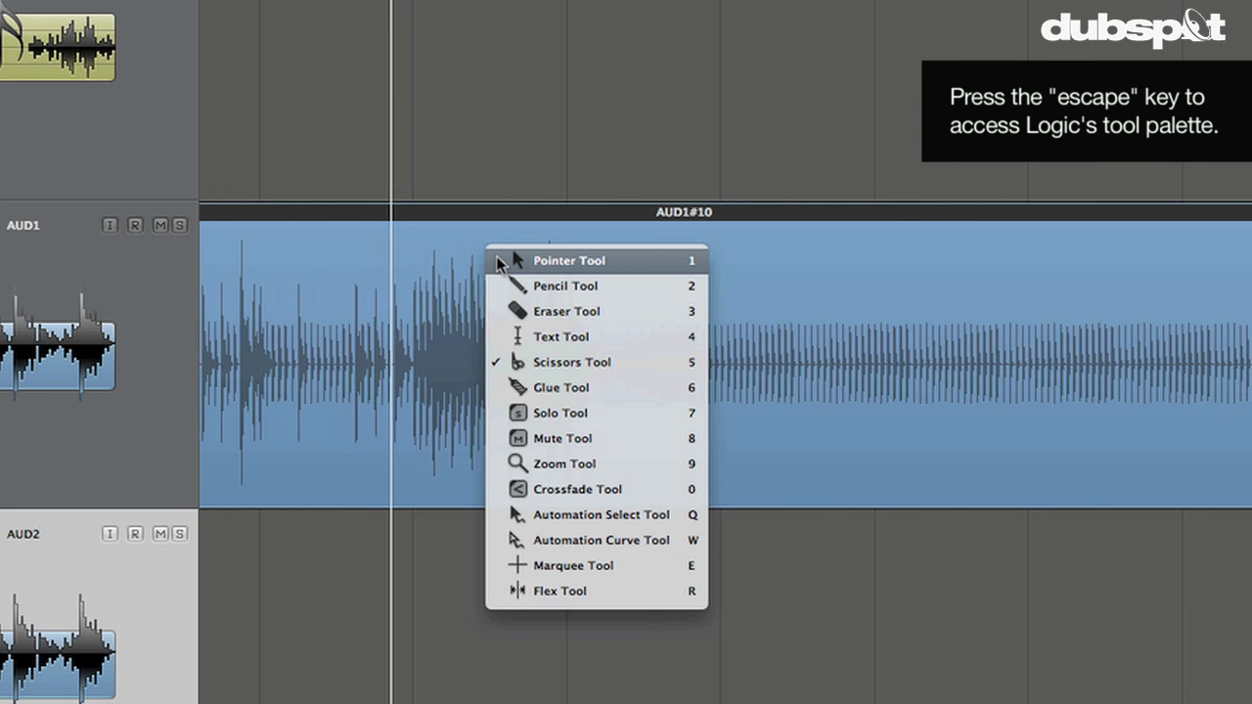
left_click(577, 364)
Cut AUD1#10 at bar 5 with Option held, dividing it into repeating 4-bar pieces
left_click_drag(634, 422, 572, 418)
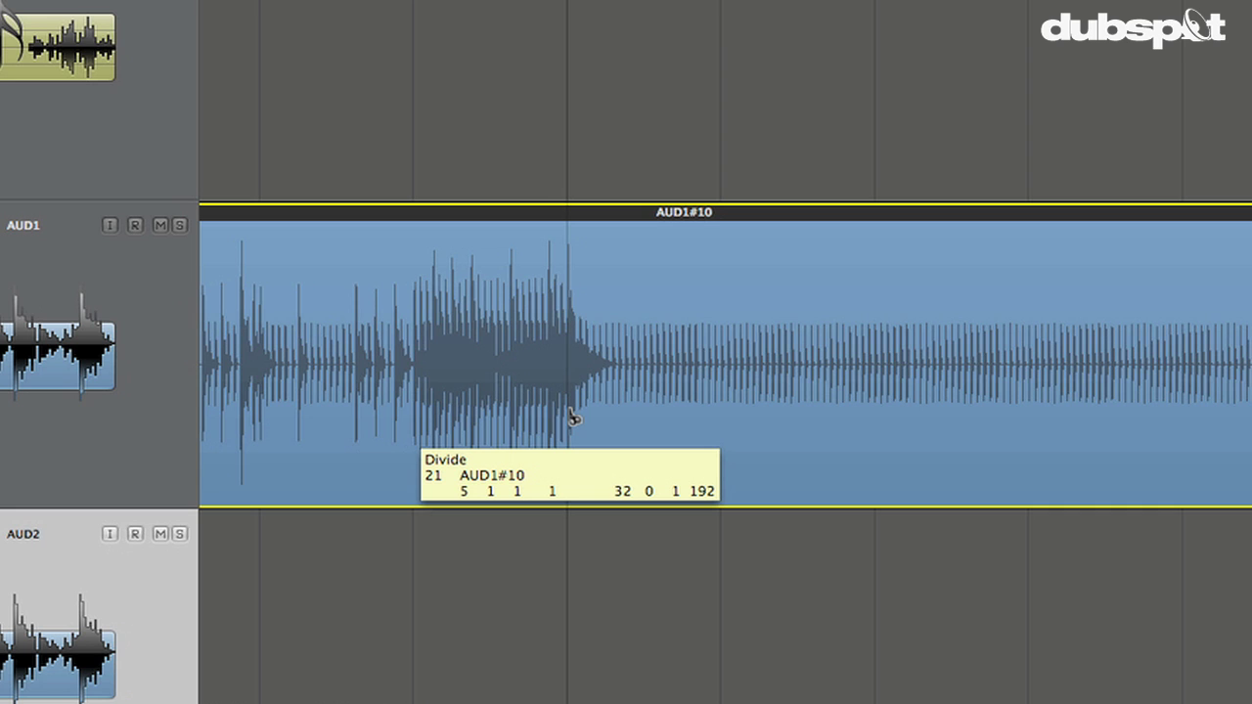
left_click_drag(572, 418, 572, 419)
scroll(573, 416, "right", 1)
scroll(571, 417, "left", 5)
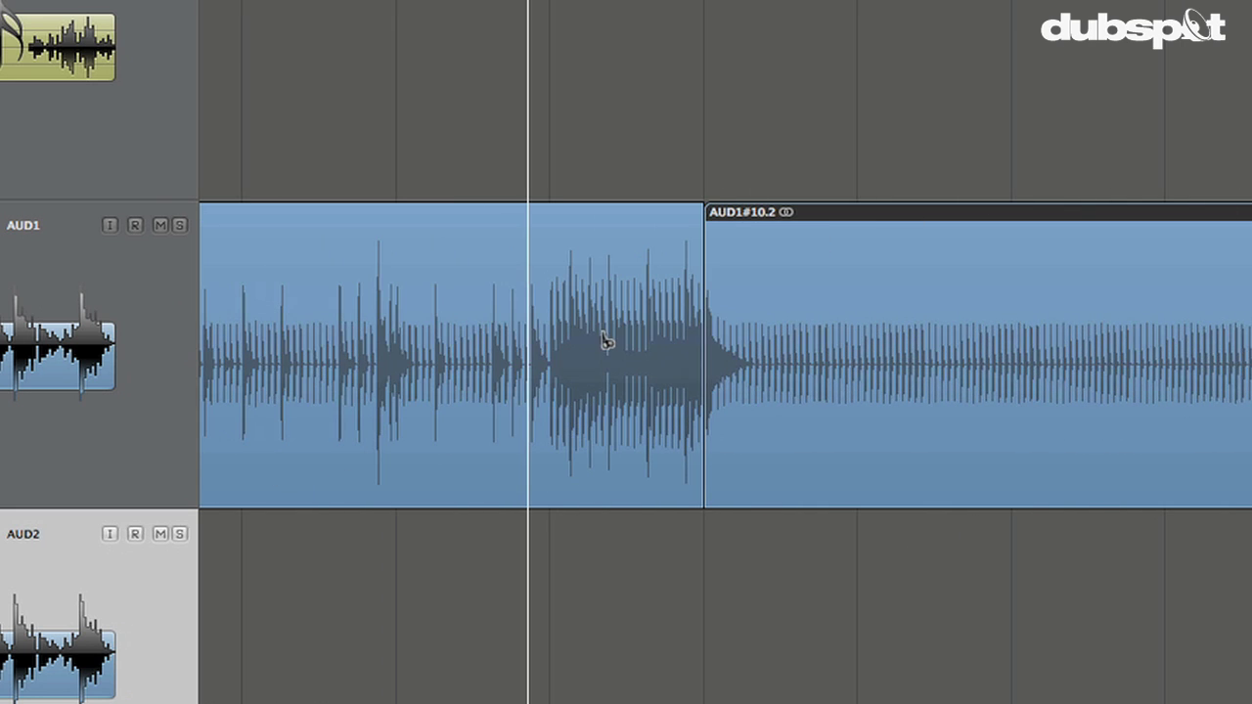
left_click(690, 330)
left_click_drag(702, 334, 711, 338)
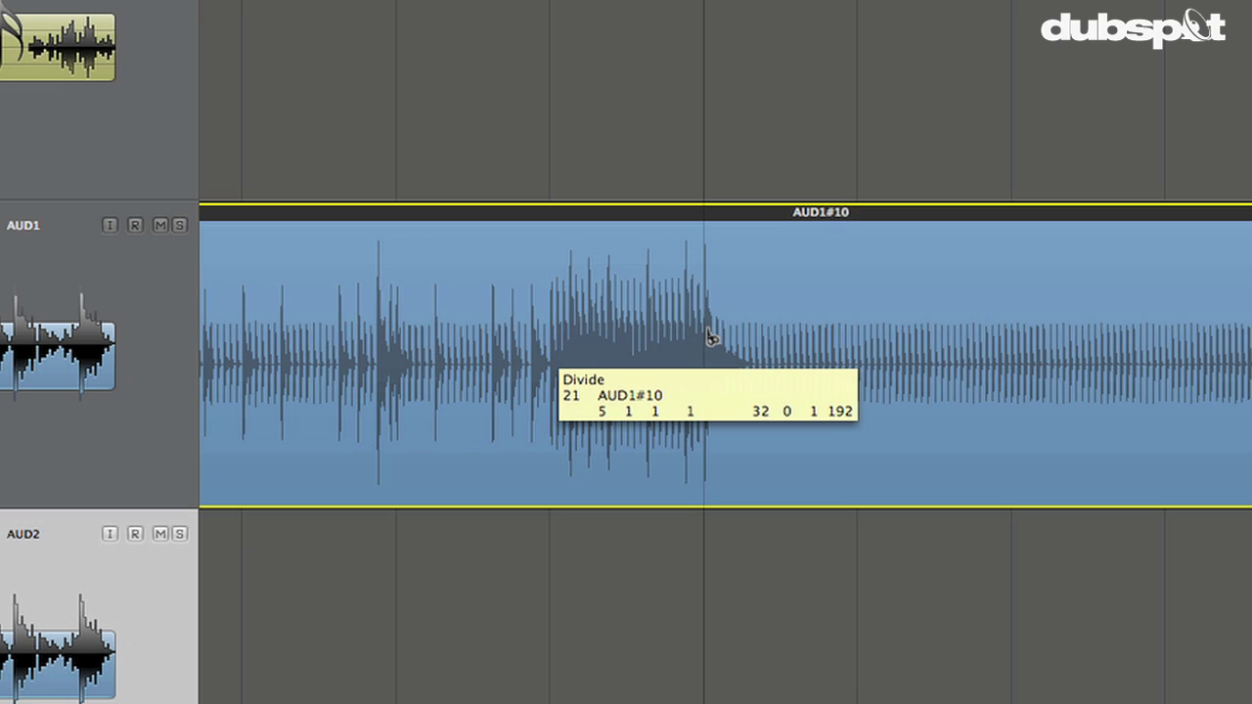
left_click_drag(710, 337, 714, 337)
key("alt")
left_click(709, 336)
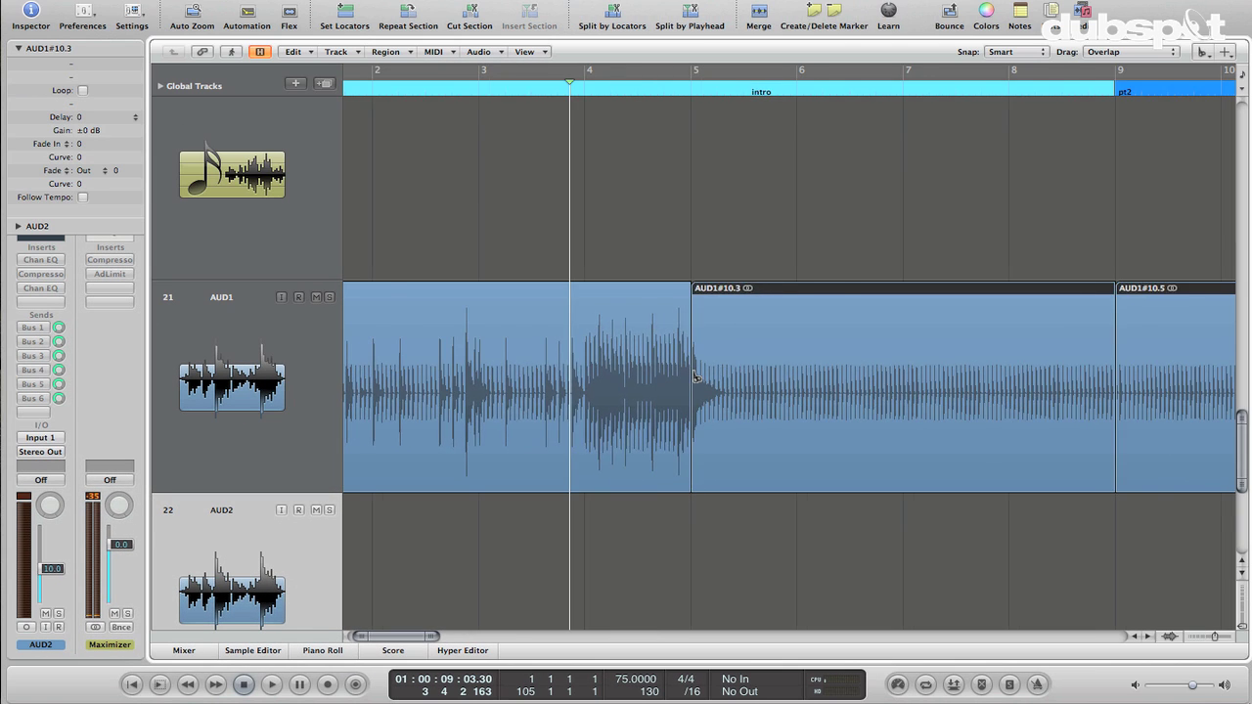
scroll(704, 352, "left", 3)
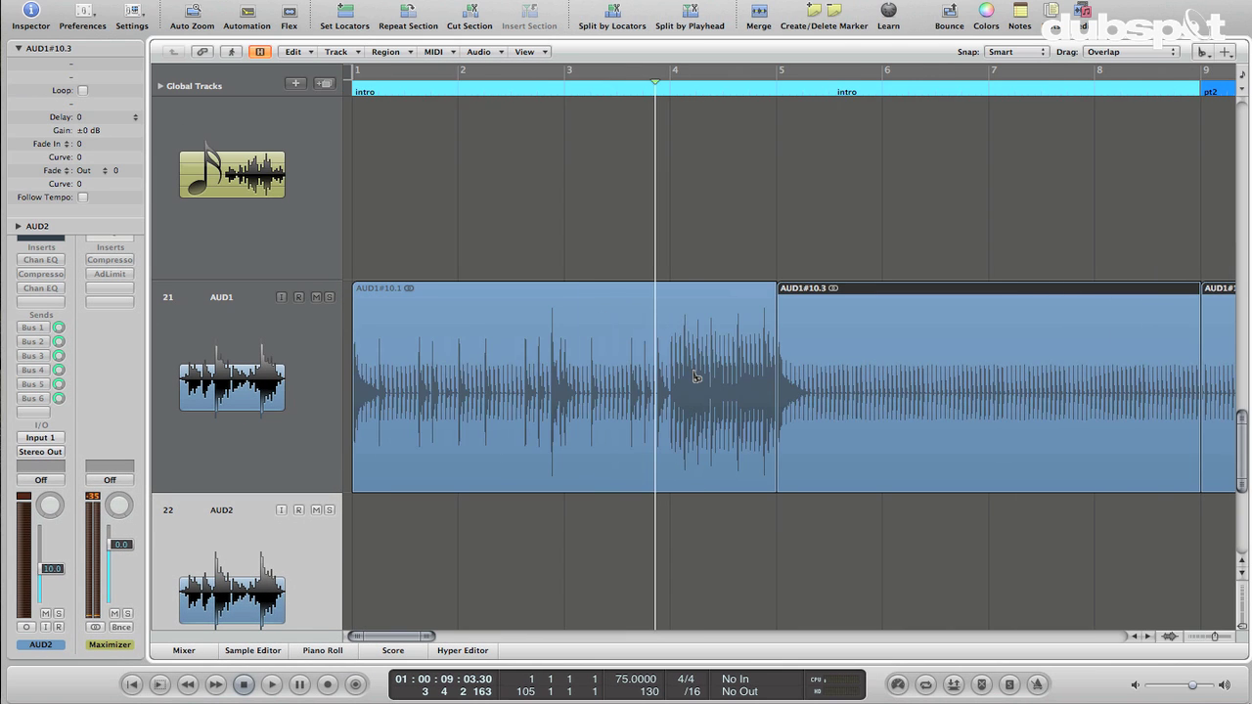
scroll(704, 352, "right", 10)
scroll(694, 376, "right", 10)
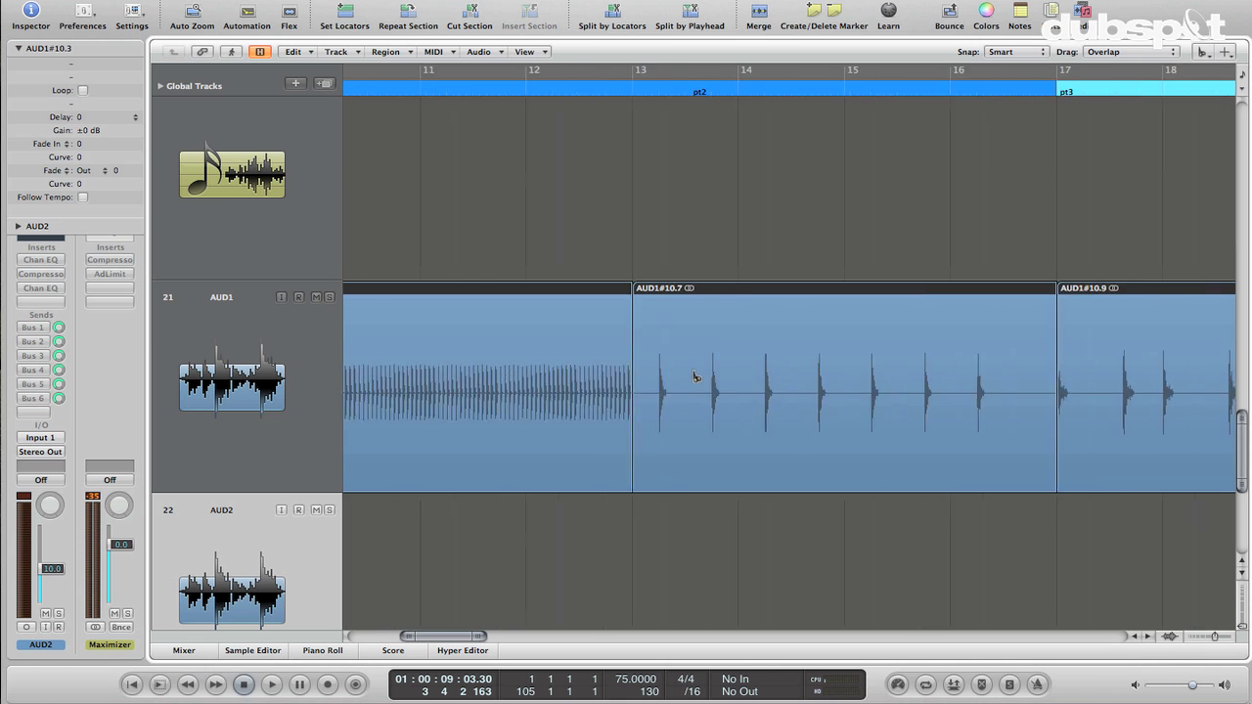
key("ctrl+Left")
key("ctrl+Left")
key("ctrl+Left")
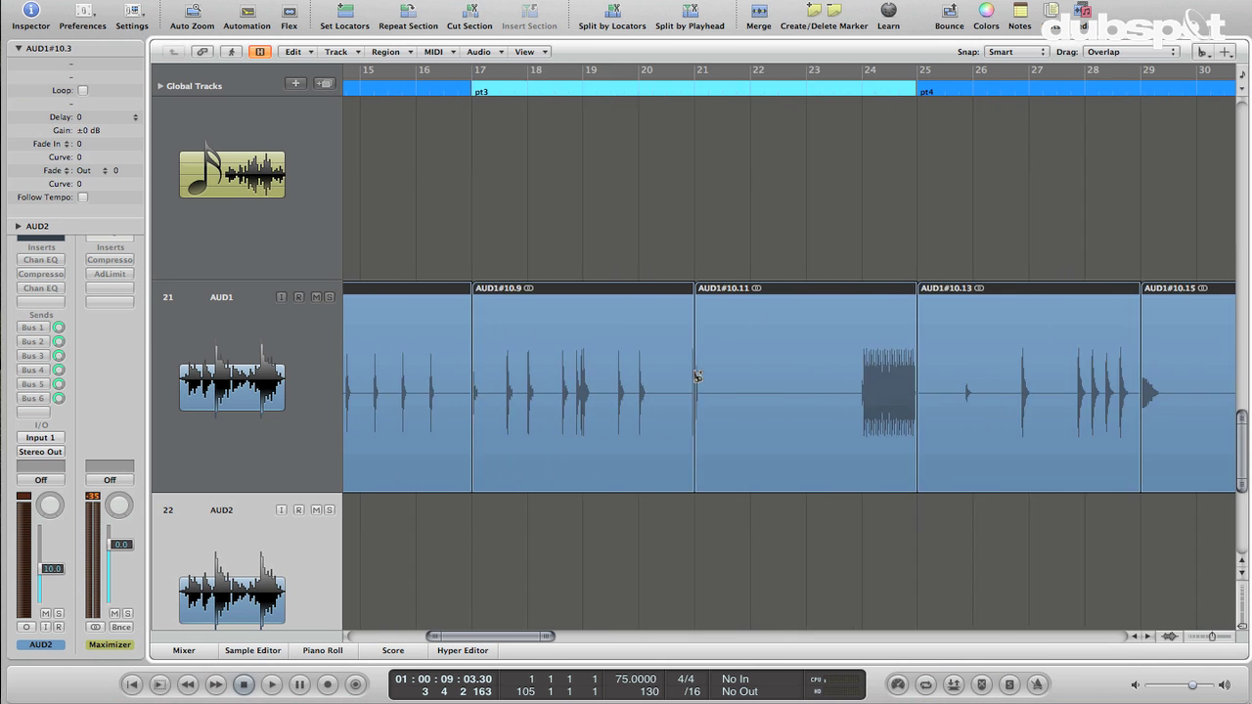
scroll(695, 378, "left", 20)
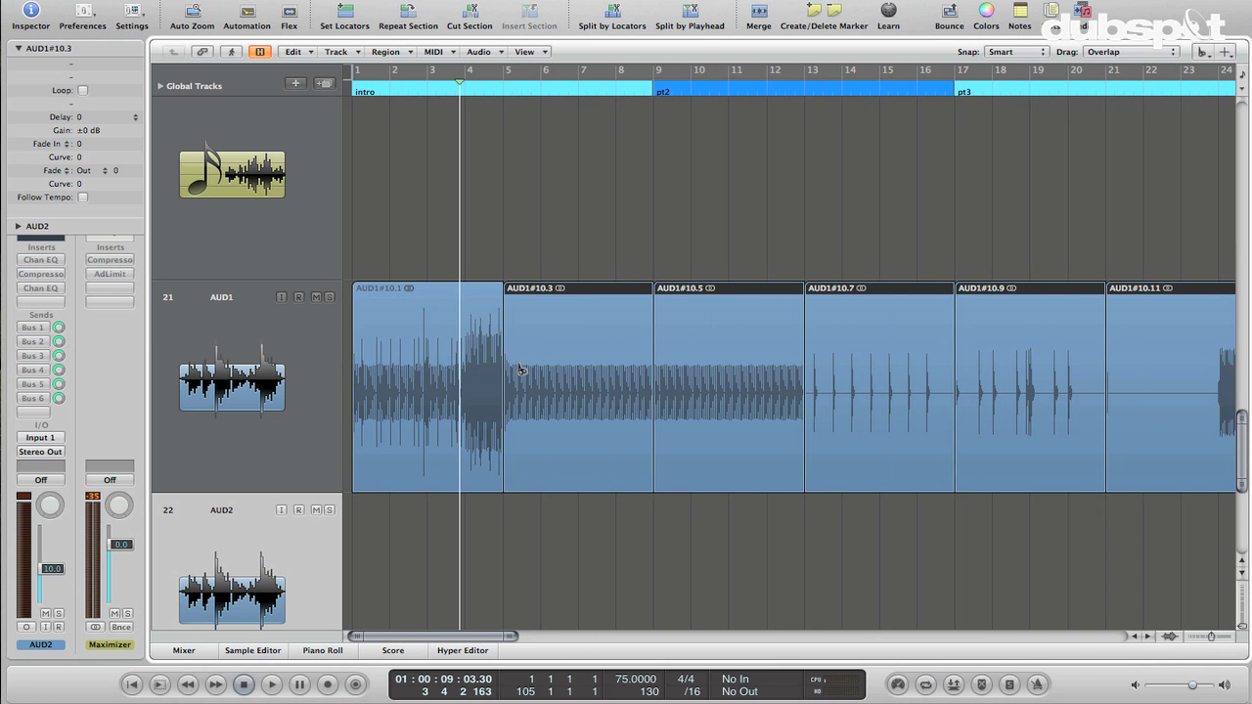
key("ctrl+Right")
key("ctrl+Right")
key("ctrl+Right")
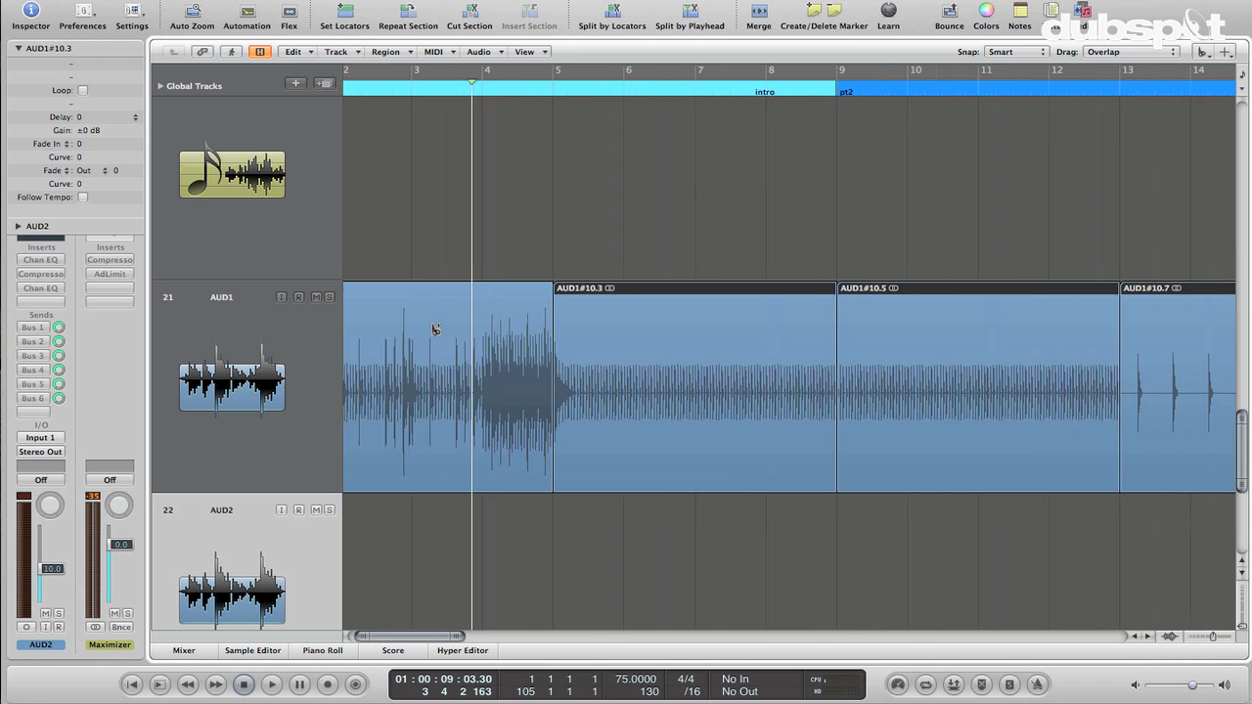
key("ctrl+Right")
key("ctrl+Right")
key("ctrl+Right")
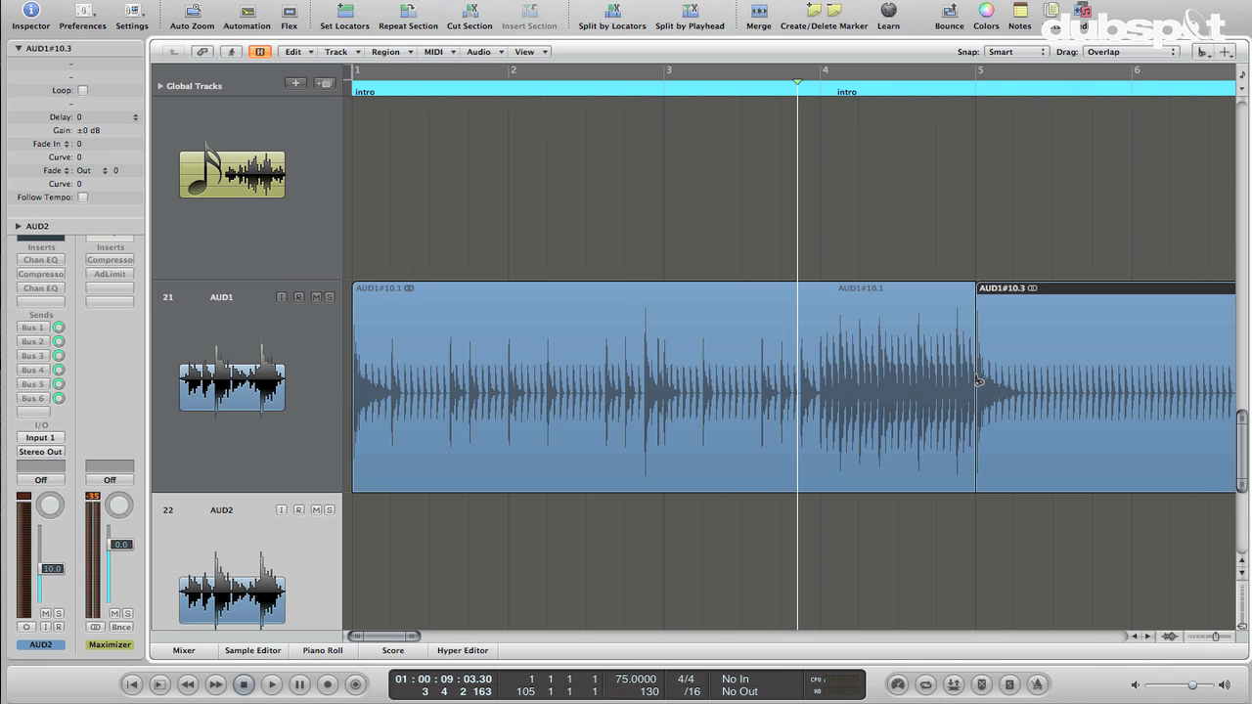
scroll(978, 380, "down", 3)
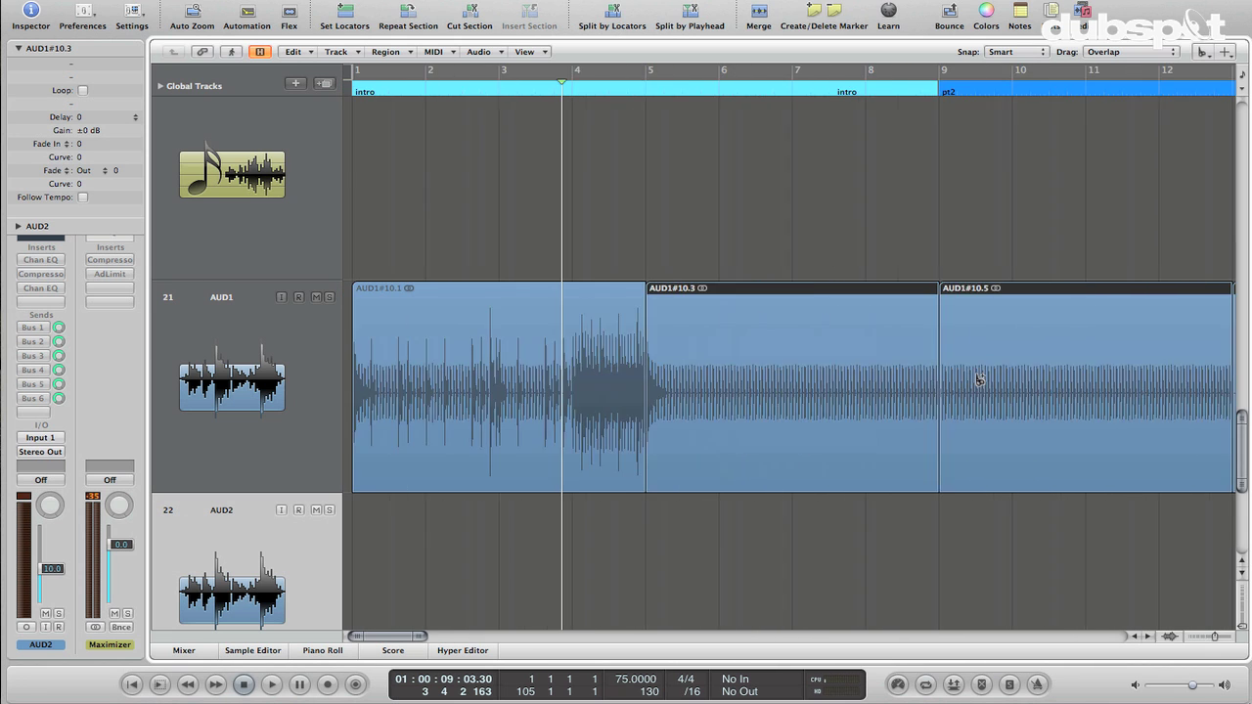
scroll(978, 380, "down", 3)
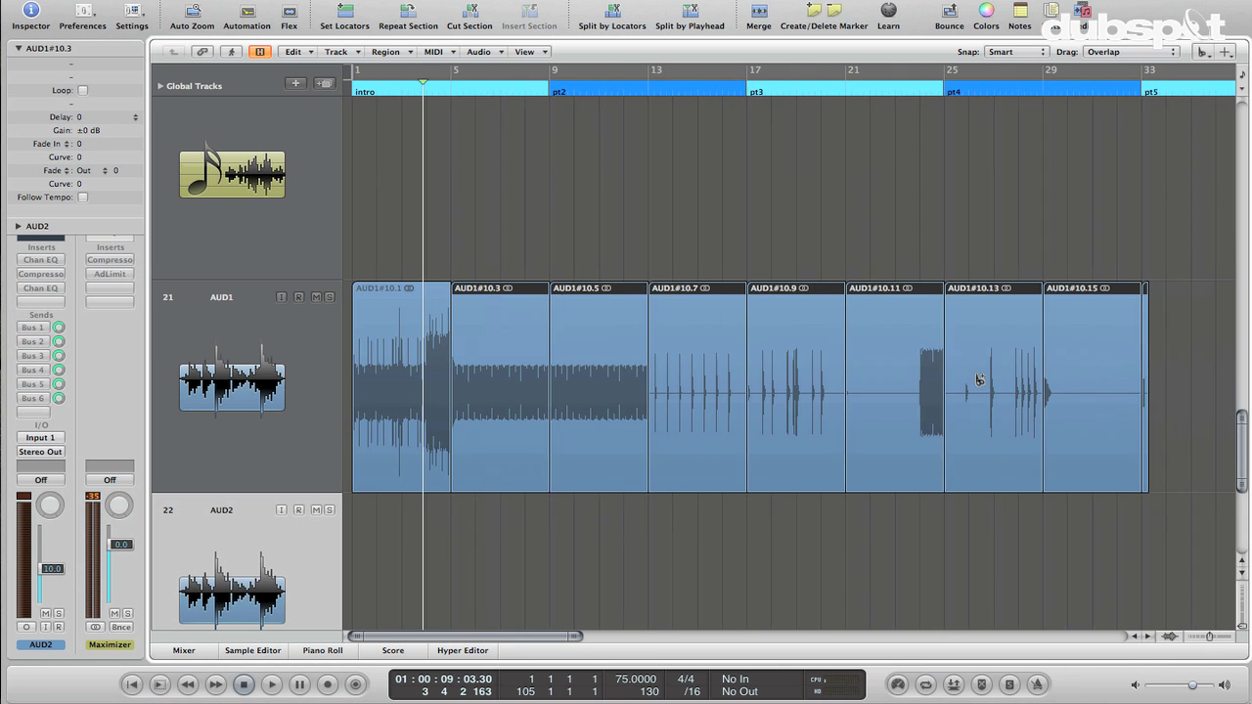
key("Escape")
Mute the first piece, AUD1#10.1
left_click(383, 290)
left_click(382, 296)
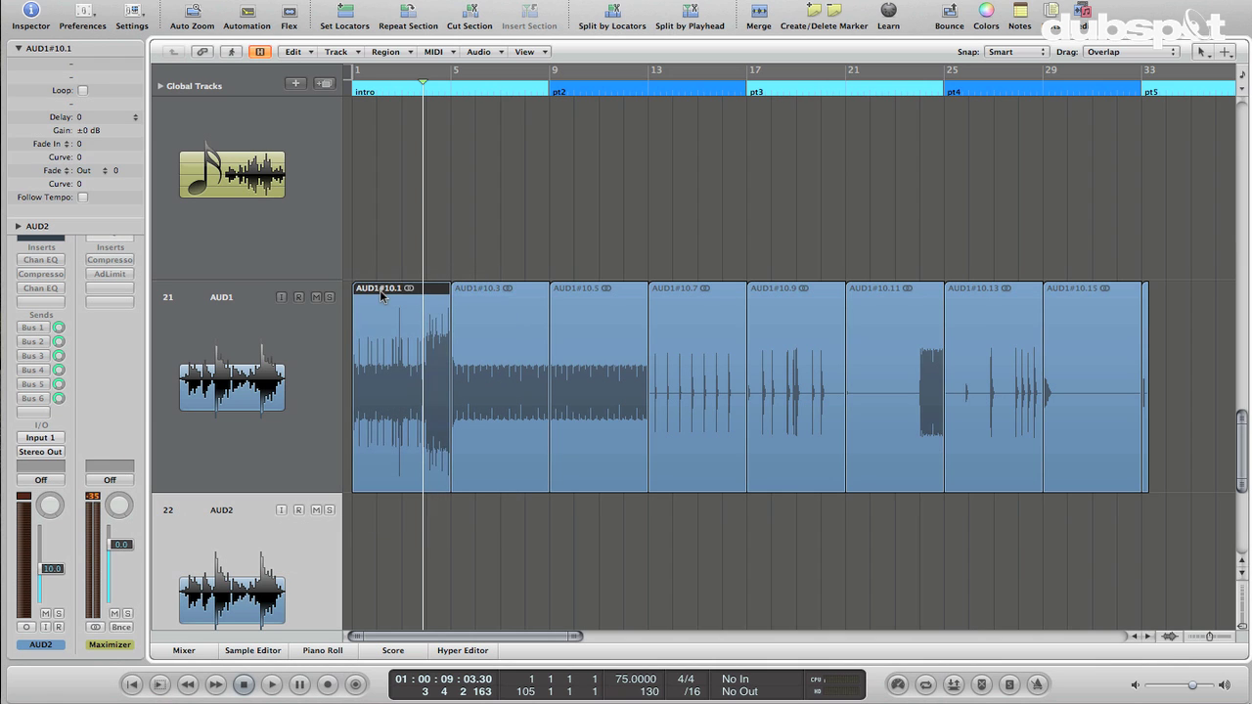
key("m")
key("ctrl+Up")
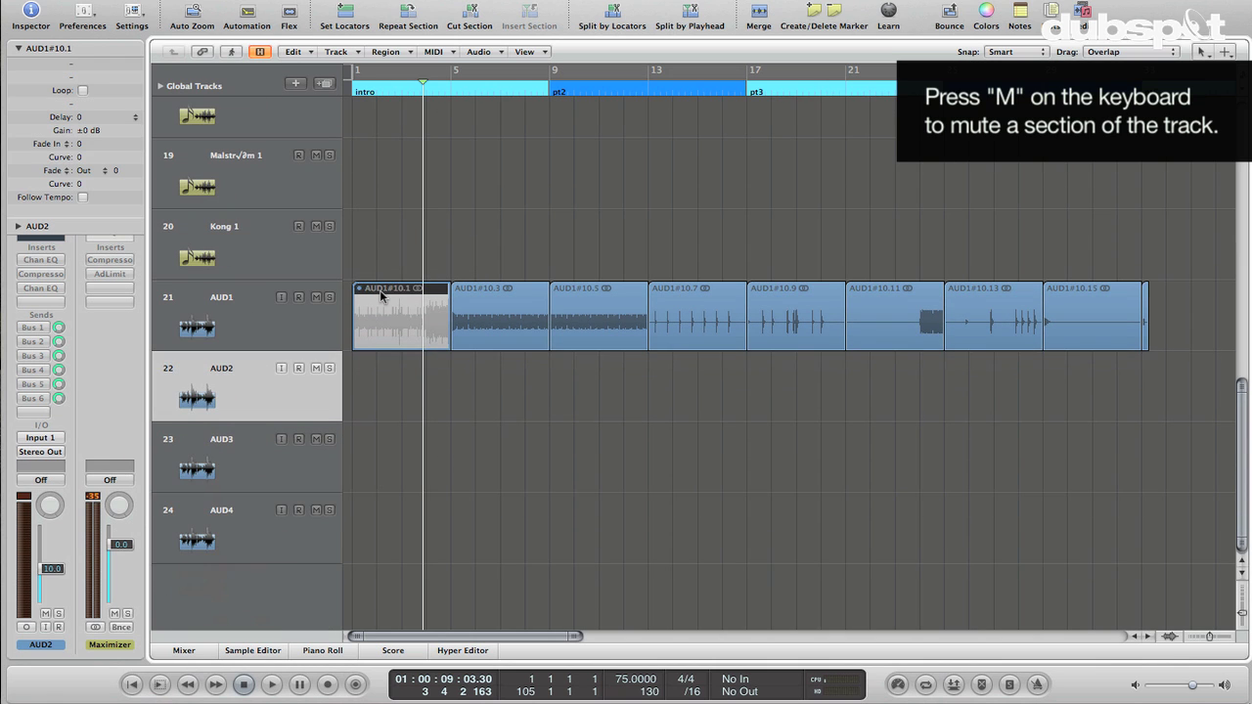
left_click(531, 374)
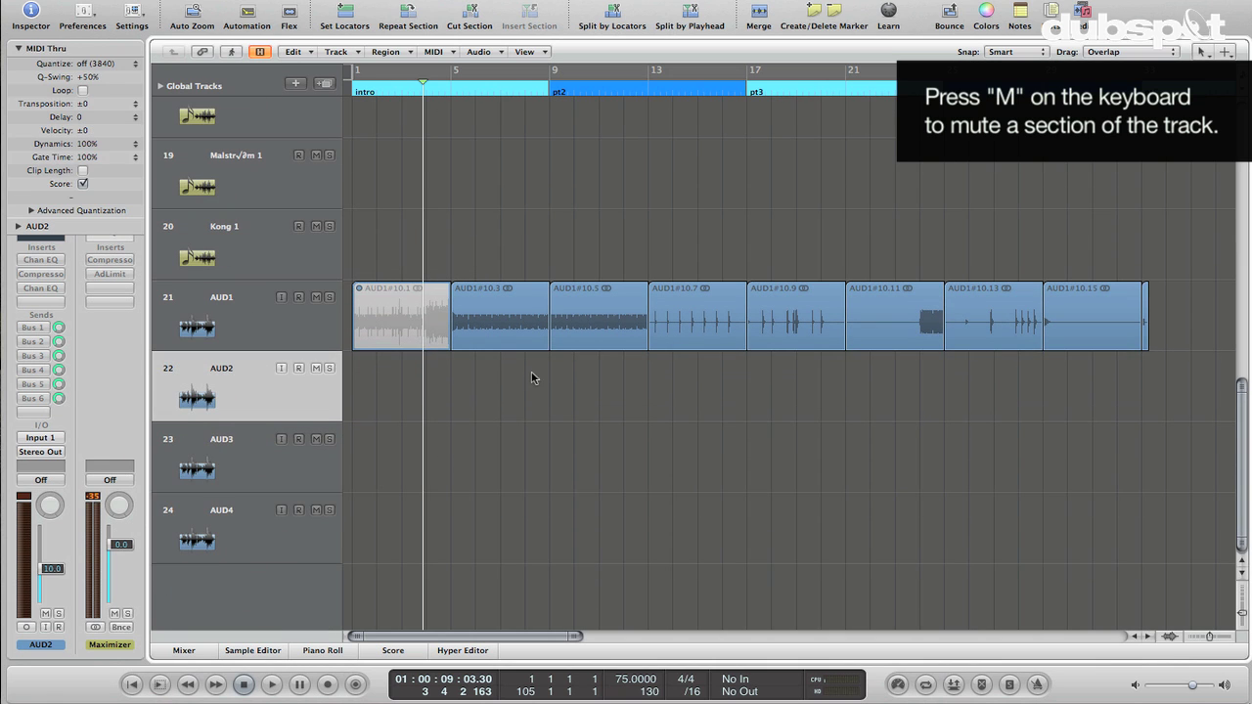
Try AUD1#10.3 at bar 1 on AUD2, audition it, then delete it
left_click(497, 294)
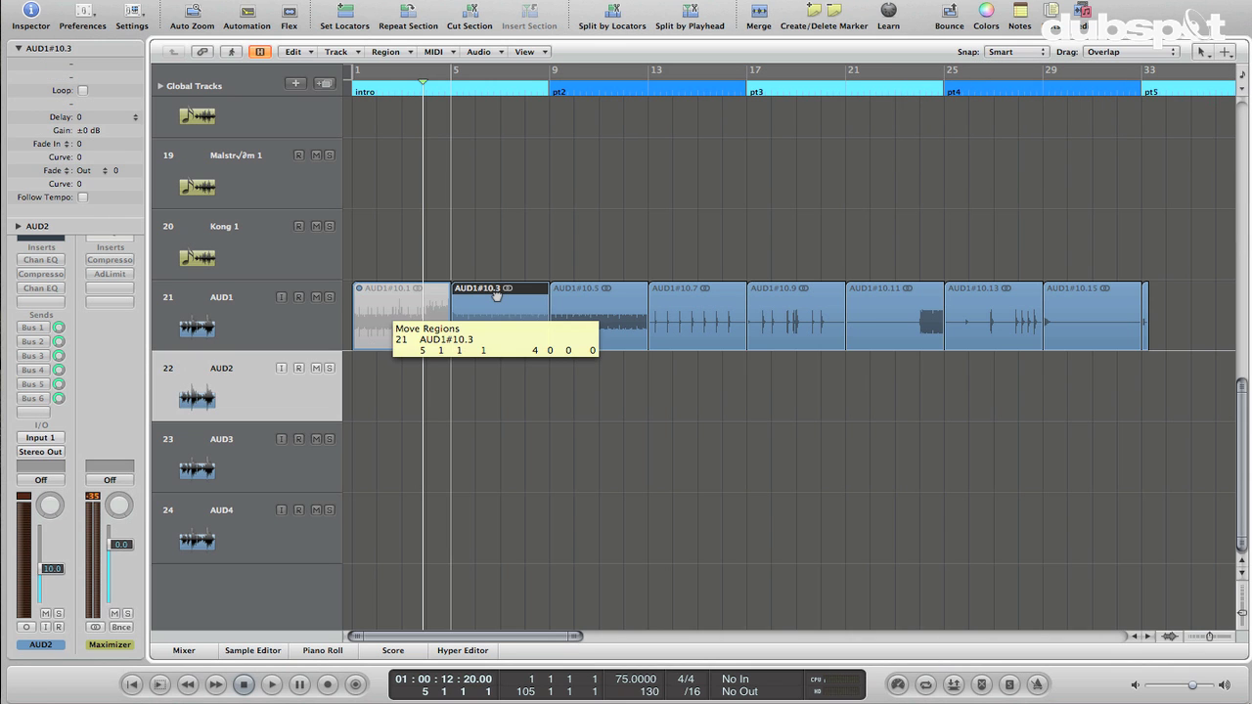
left_click_drag(497, 293, 397, 382)
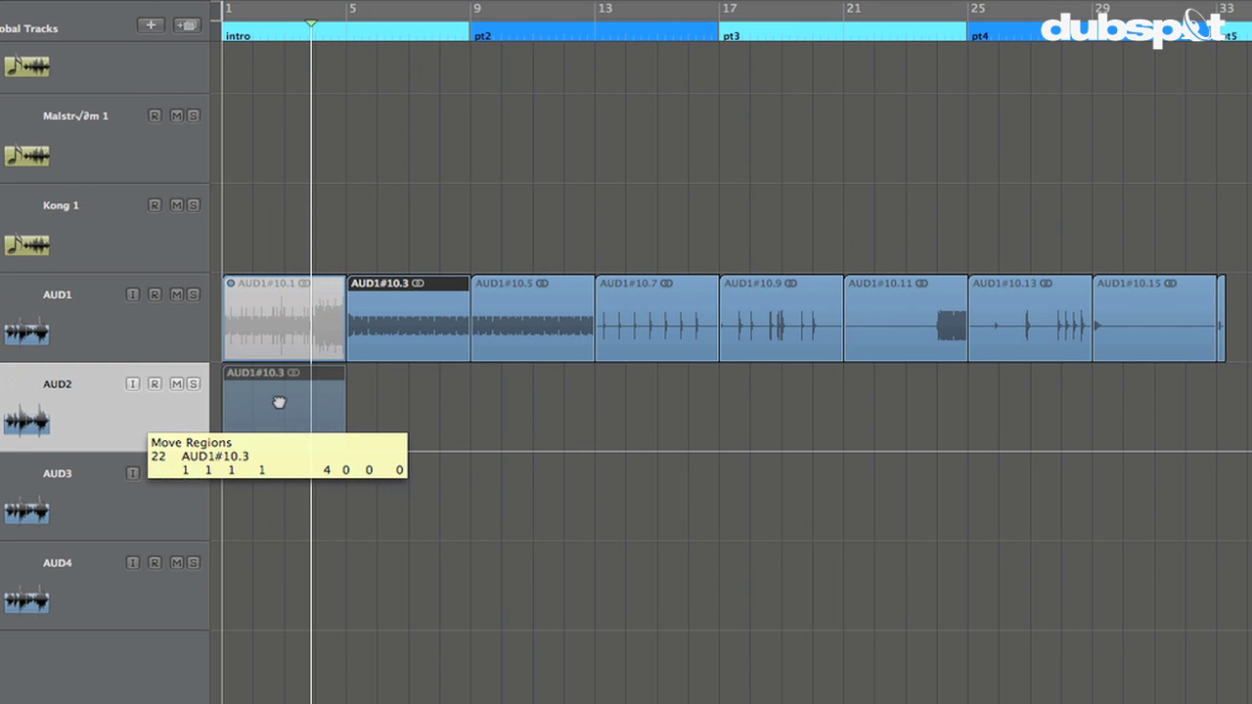
left_click_drag(279, 402, 279, 402)
key("Return")
key("space")
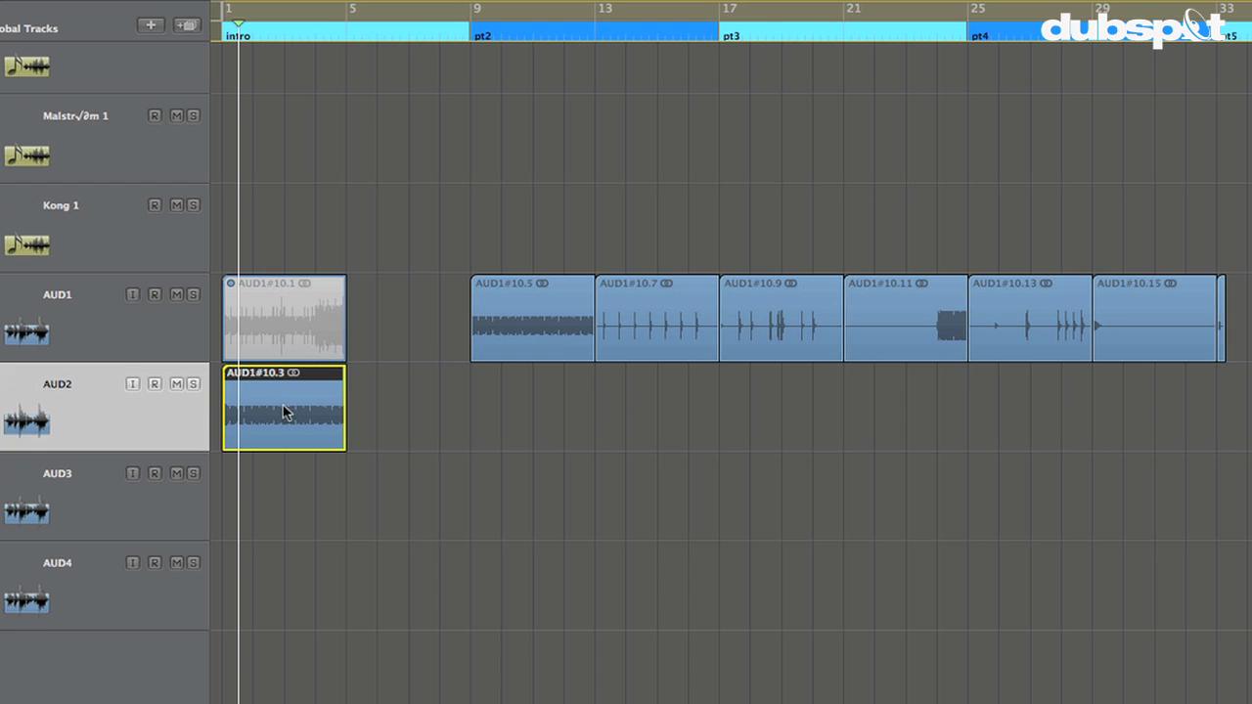
left_click(368, 383)
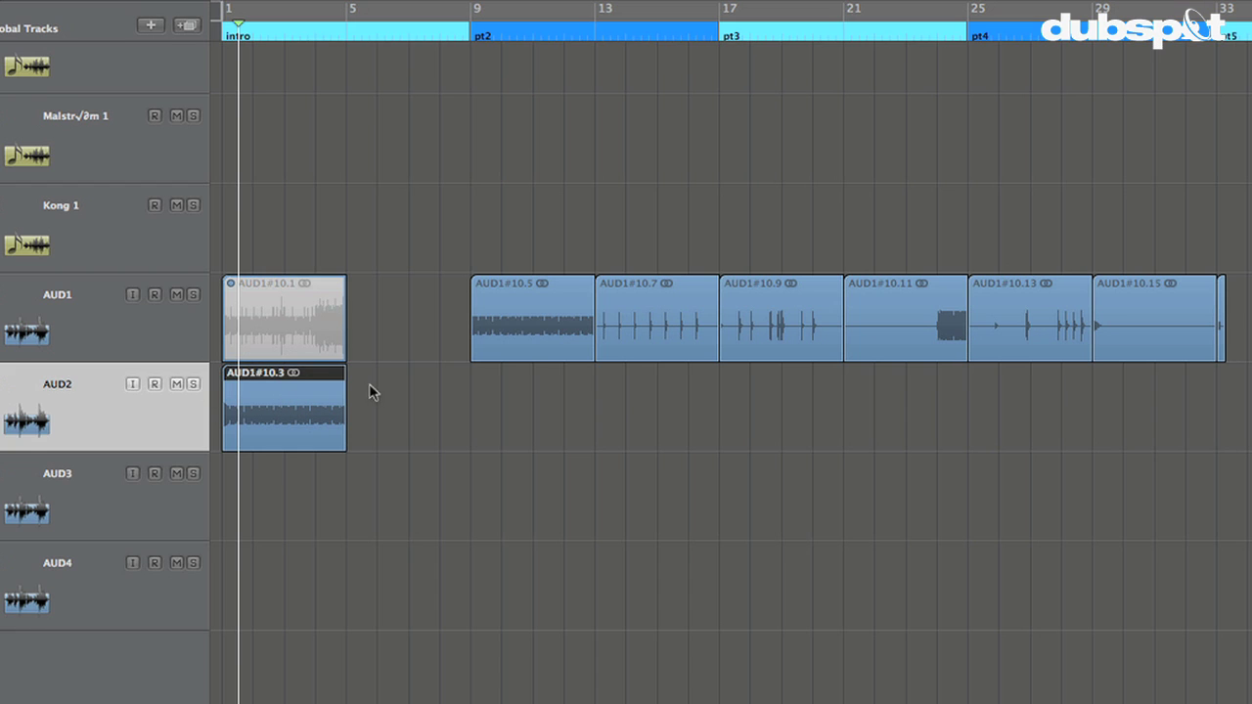
key("Delete")
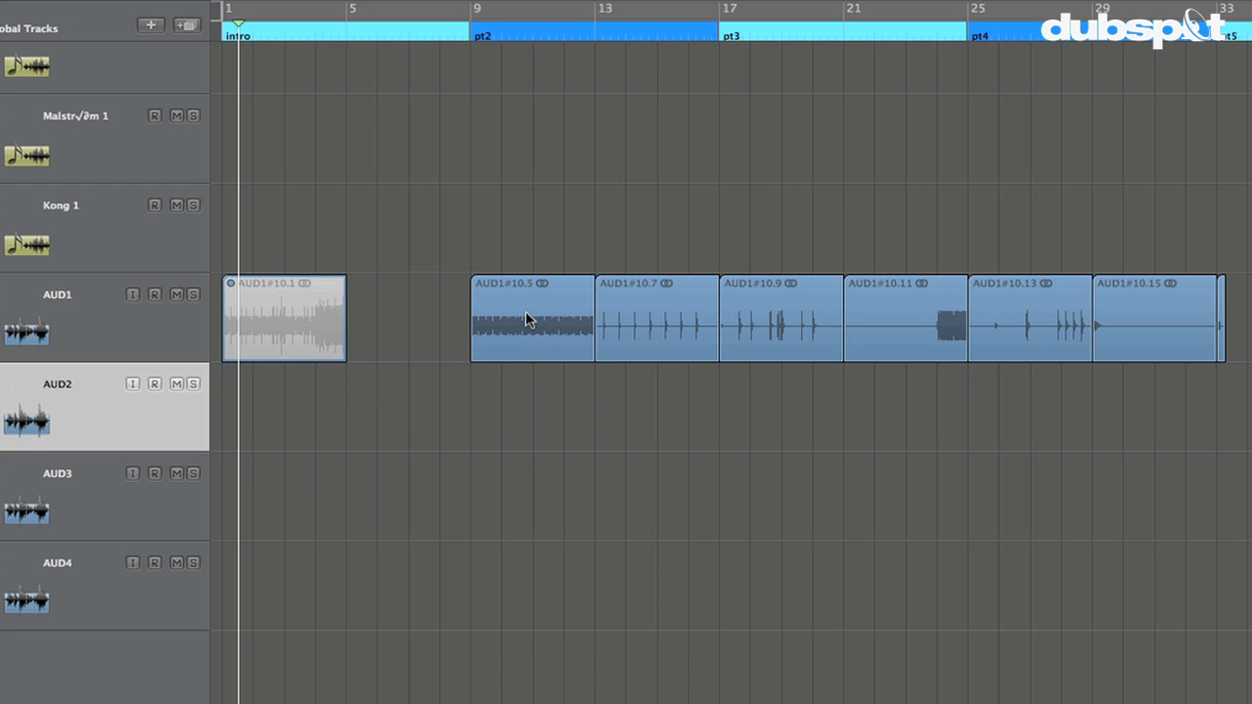
Place AUD1#10.5 at bar 1 on AUD2 and play the arrangement from the start
left_click_drag(525, 311, 286, 390)
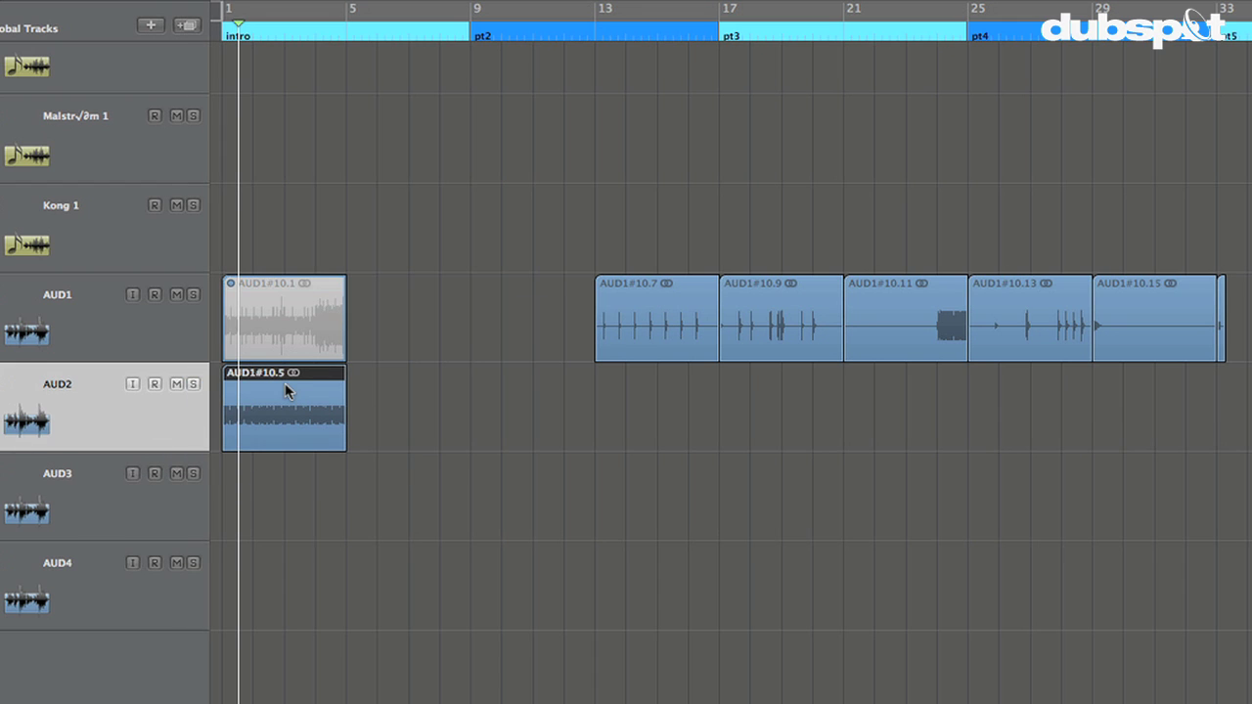
key("Return")
key("space")
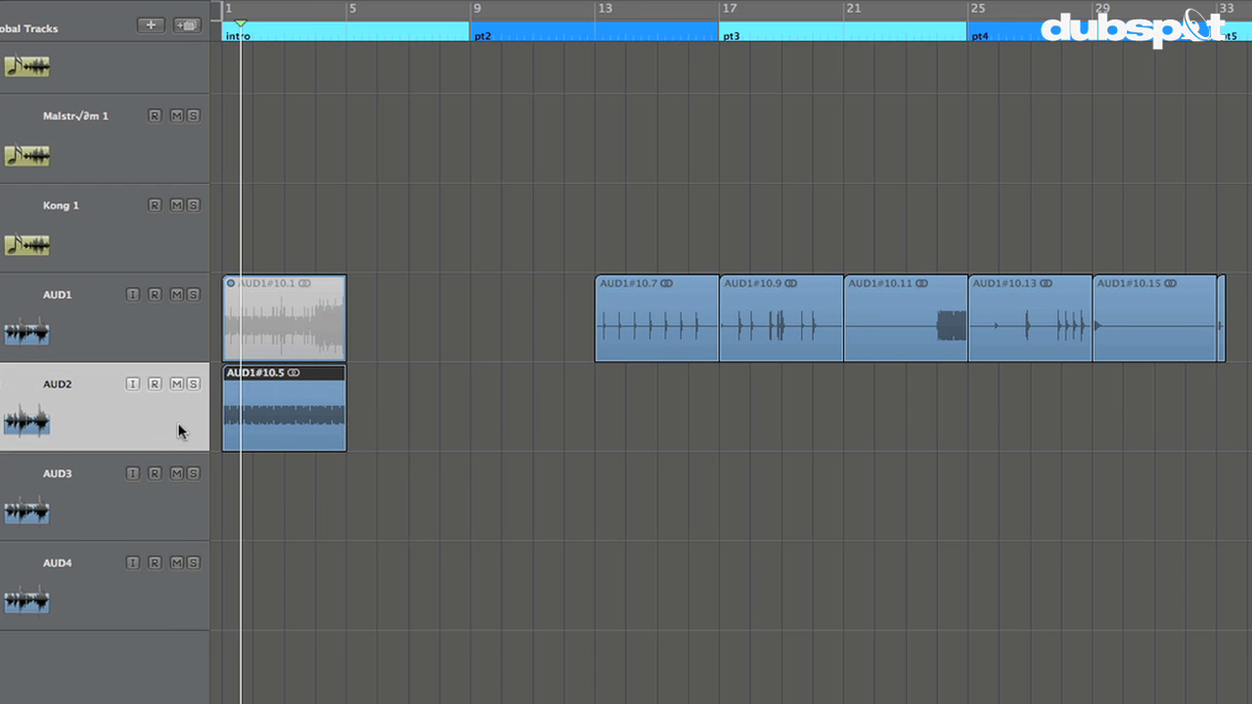
left_click(507, 384)
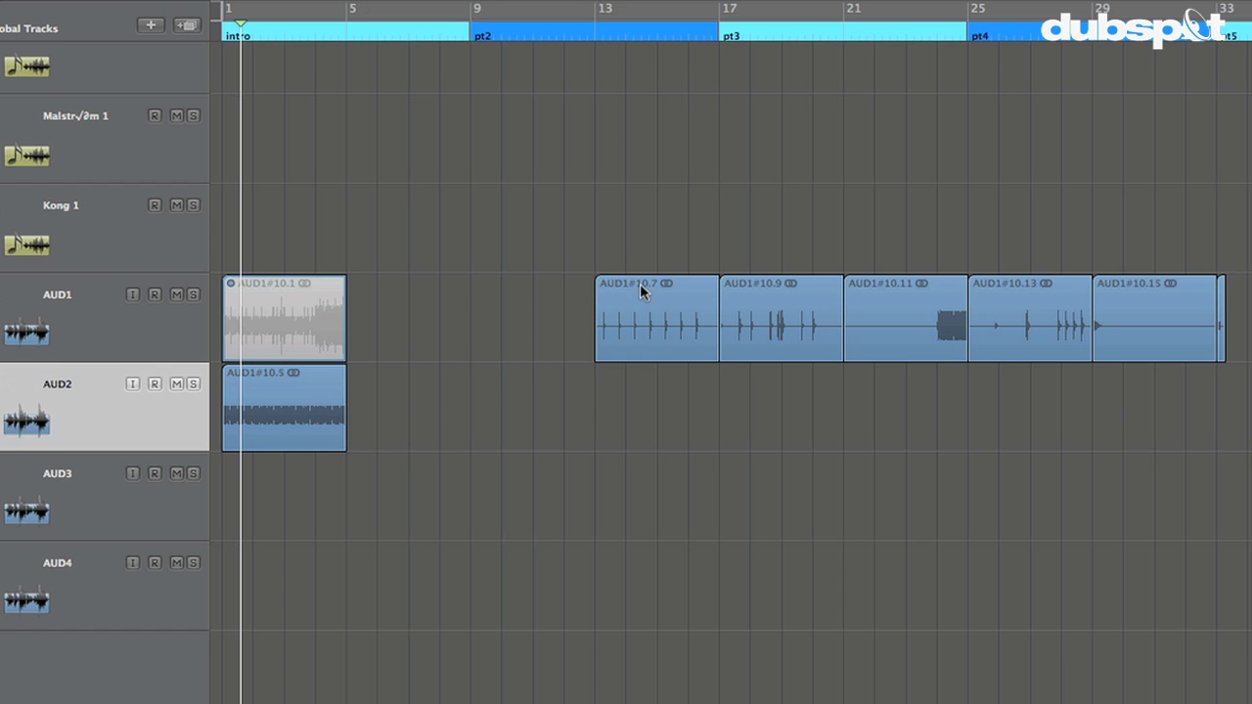
Move AUD1#10.7 to bar 1 of AUD3 and AUD1#10.9 to bar 1 of AUD4
left_click_drag(638, 284, 266, 461)
key("space")
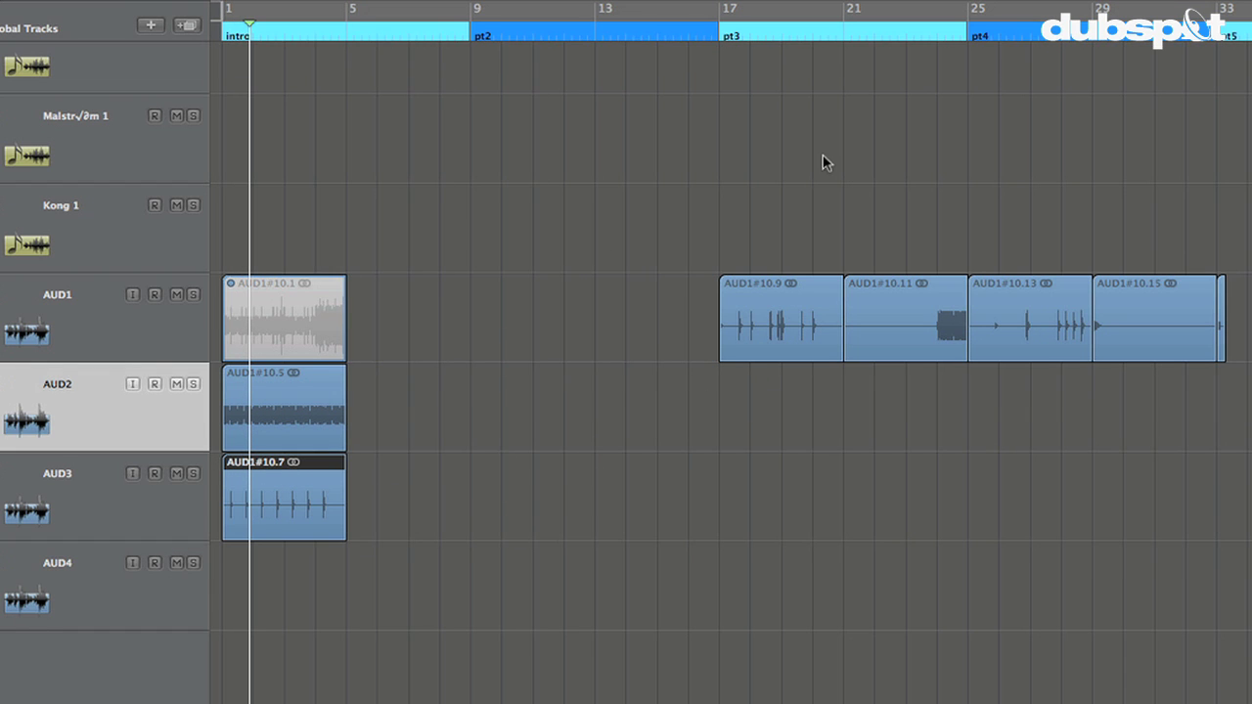
left_click_drag(806, 293, 301, 632)
Add three audio tracks and place AUD1#10.11, .13 and .15 at bar 1 on Audio 5–7
left_click(32, 569)
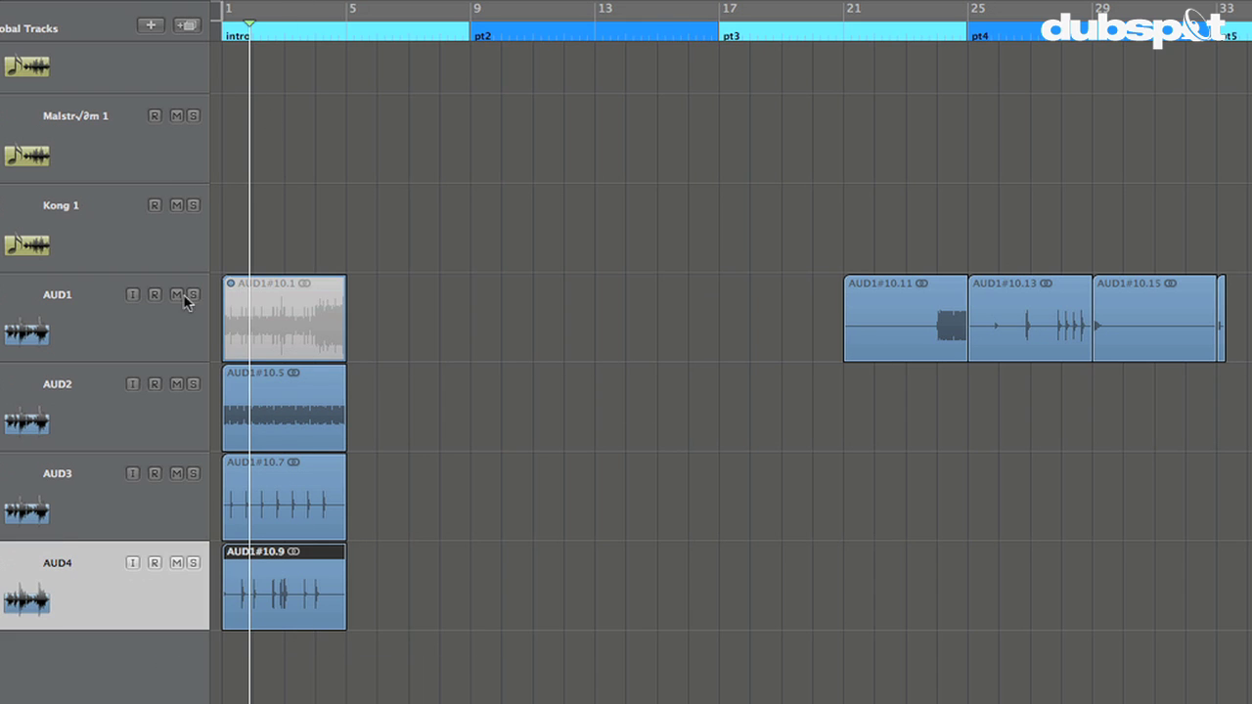
left_click(187, 28)
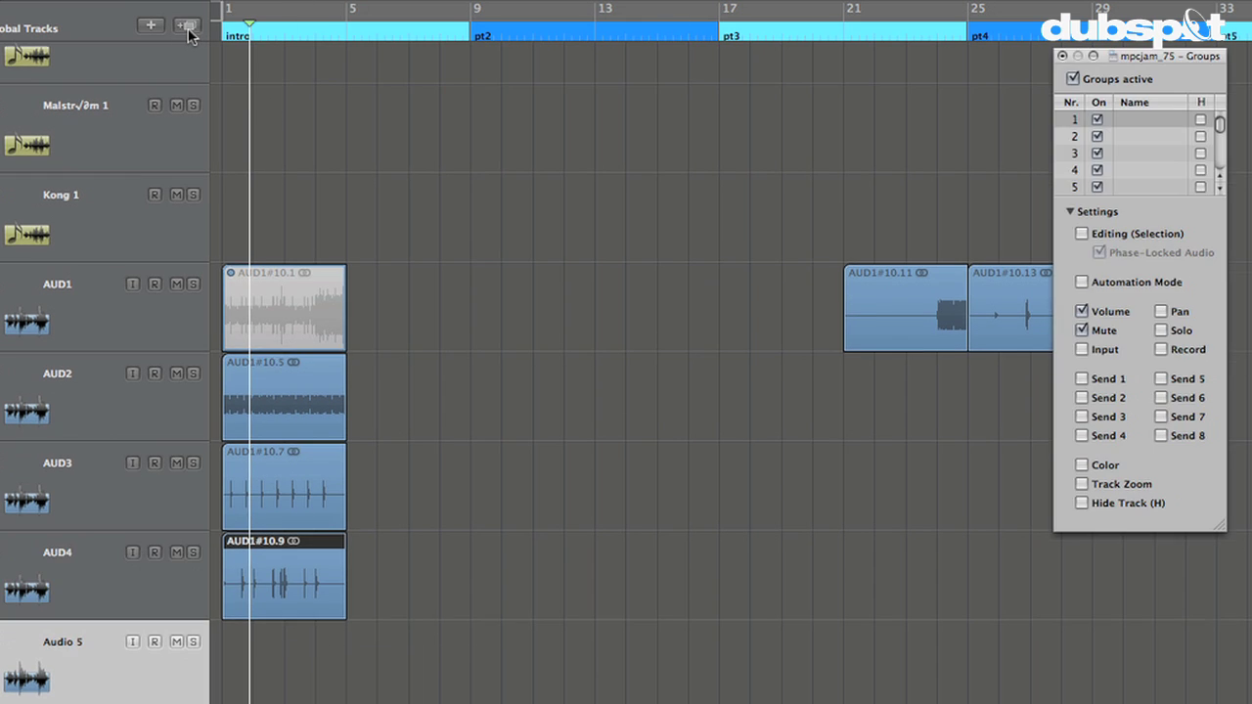
left_click(187, 30)
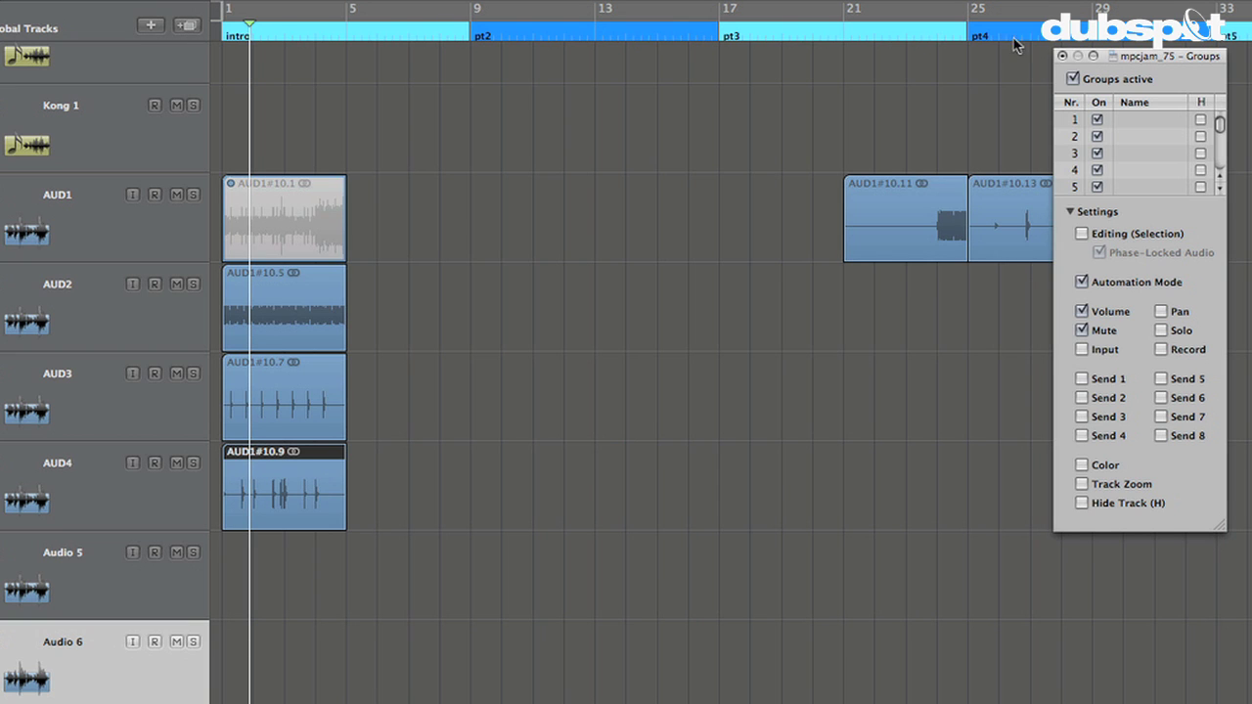
left_click(1063, 58)
key("ctrl+Up")
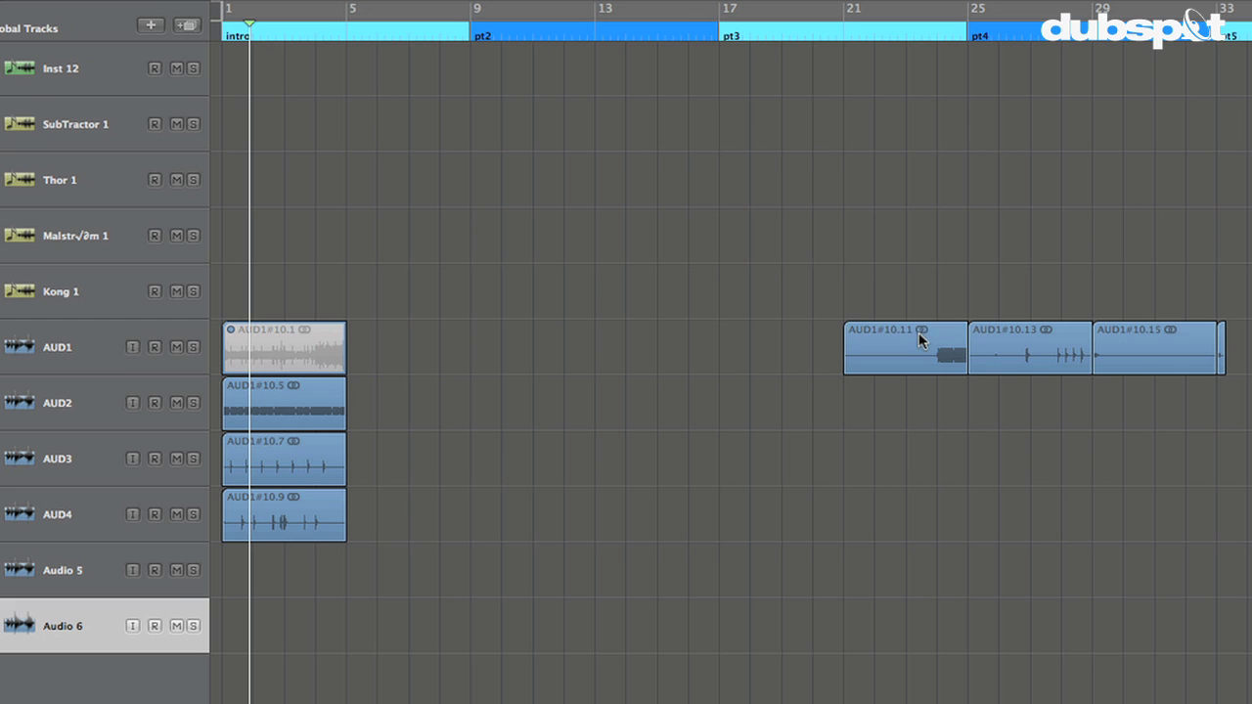
left_click_drag(923, 328, 320, 525)
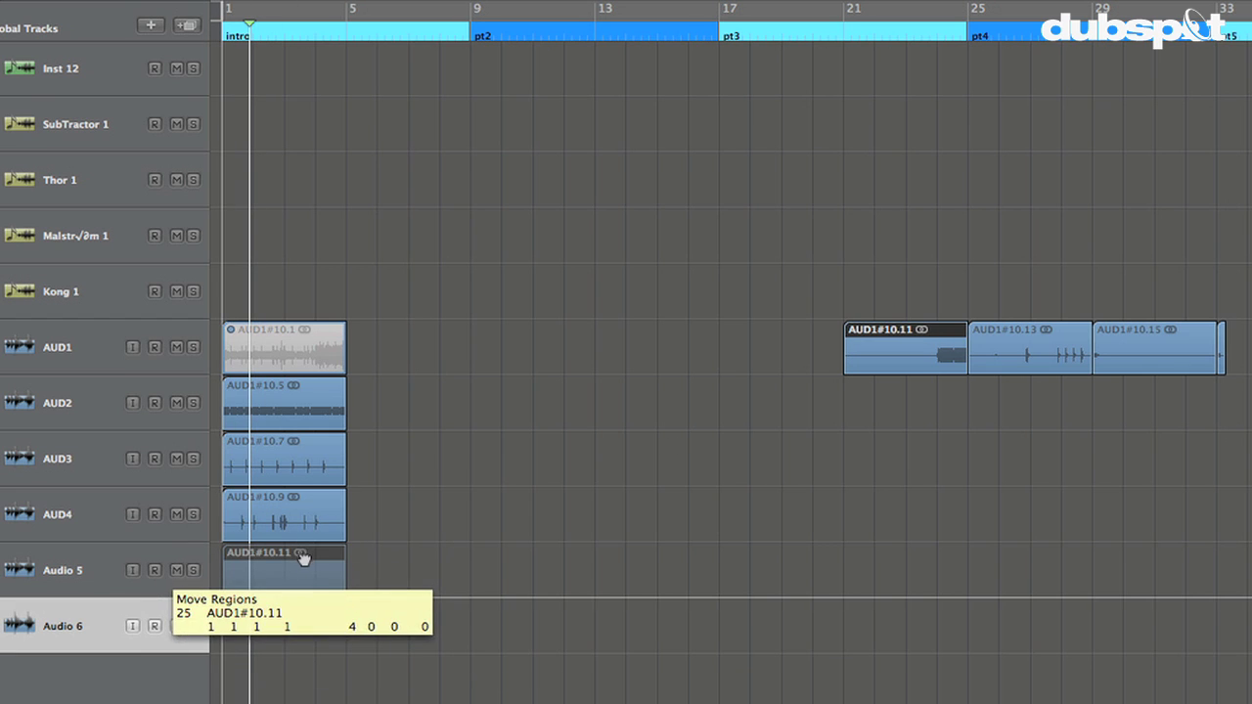
left_click_drag(302, 556, 302, 558)
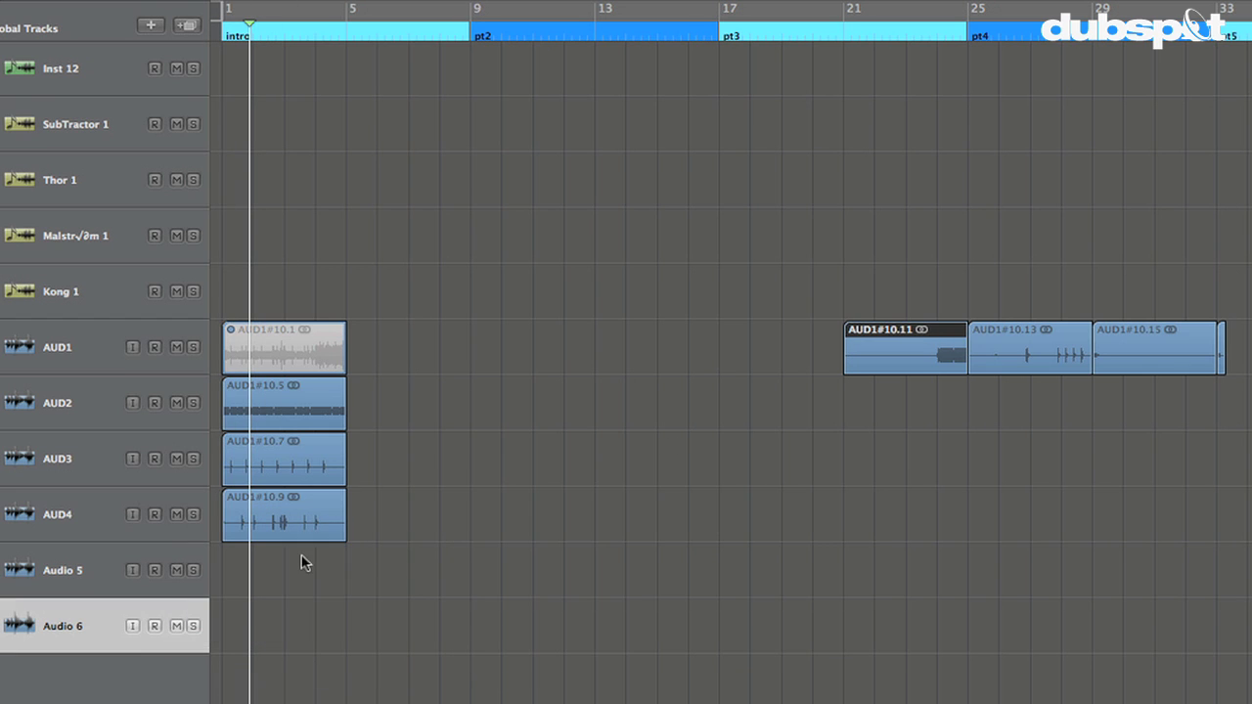
left_click(189, 27)
left_click_drag(1047, 332, 386, 567)
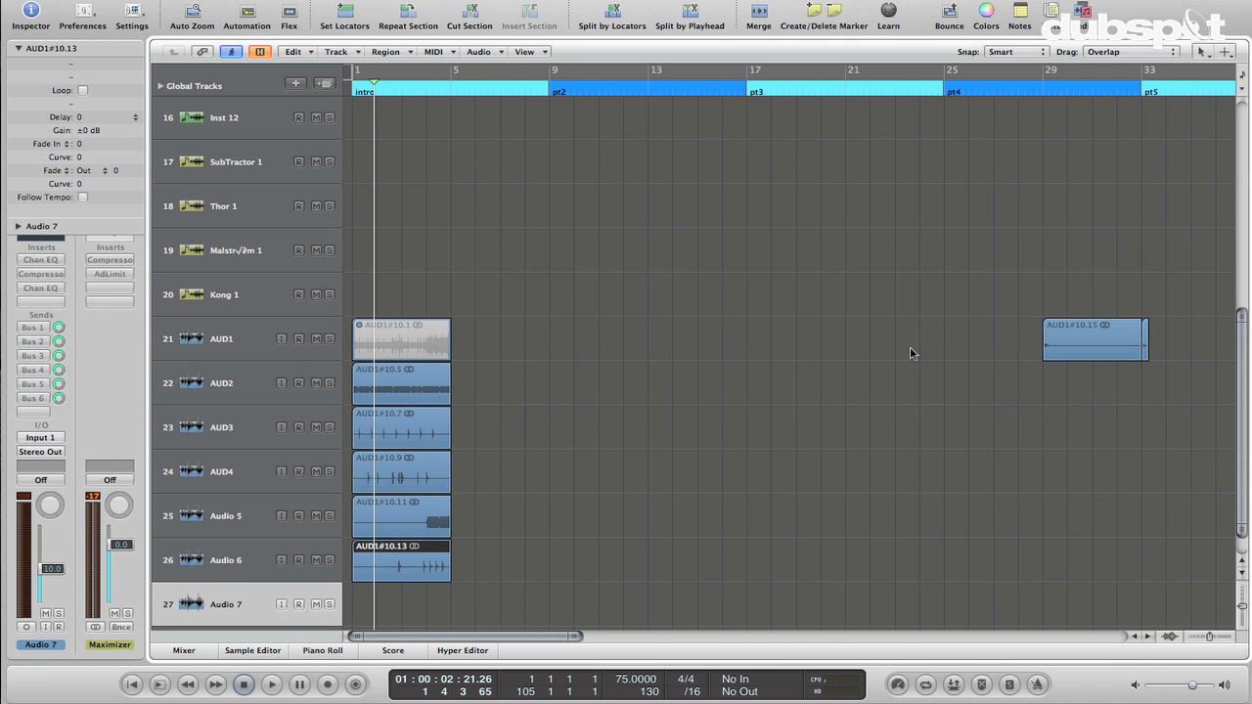
left_click_drag(1094, 338, 403, 601)
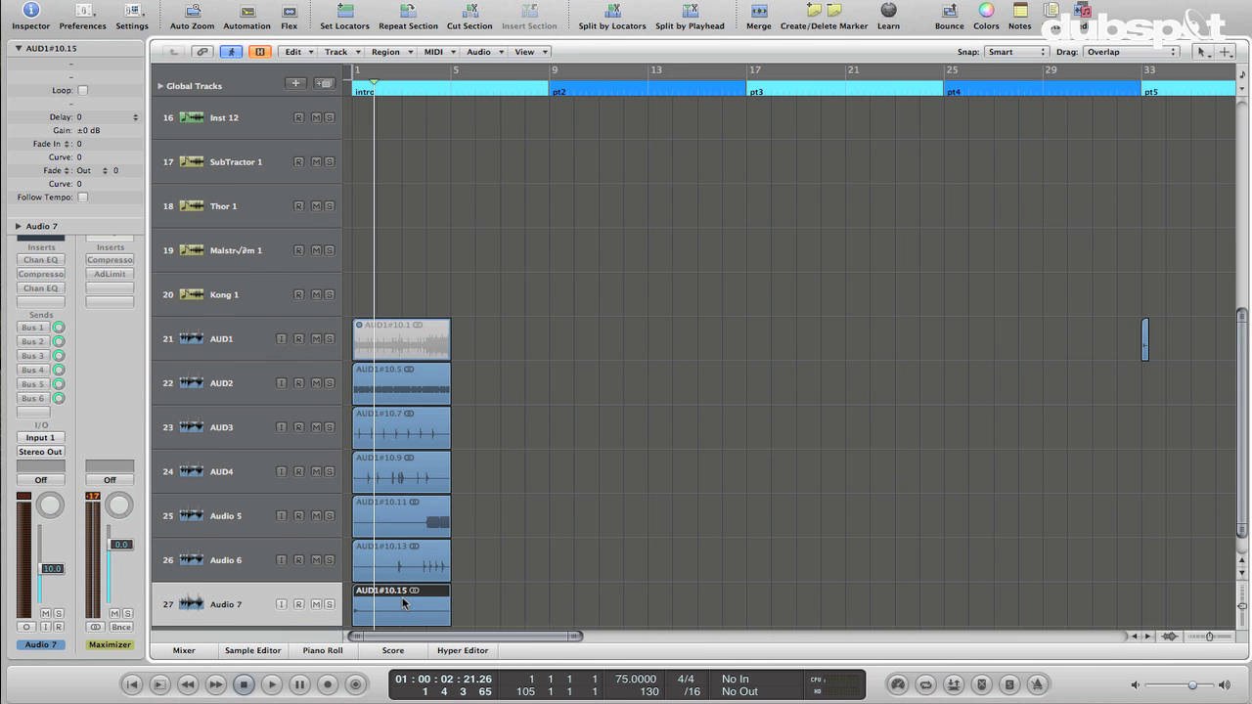
scroll(402, 602, "down", 1)
Set a bar 1–5 cycle range and loop-play the stacked four-bar pieces
key("super+Right")
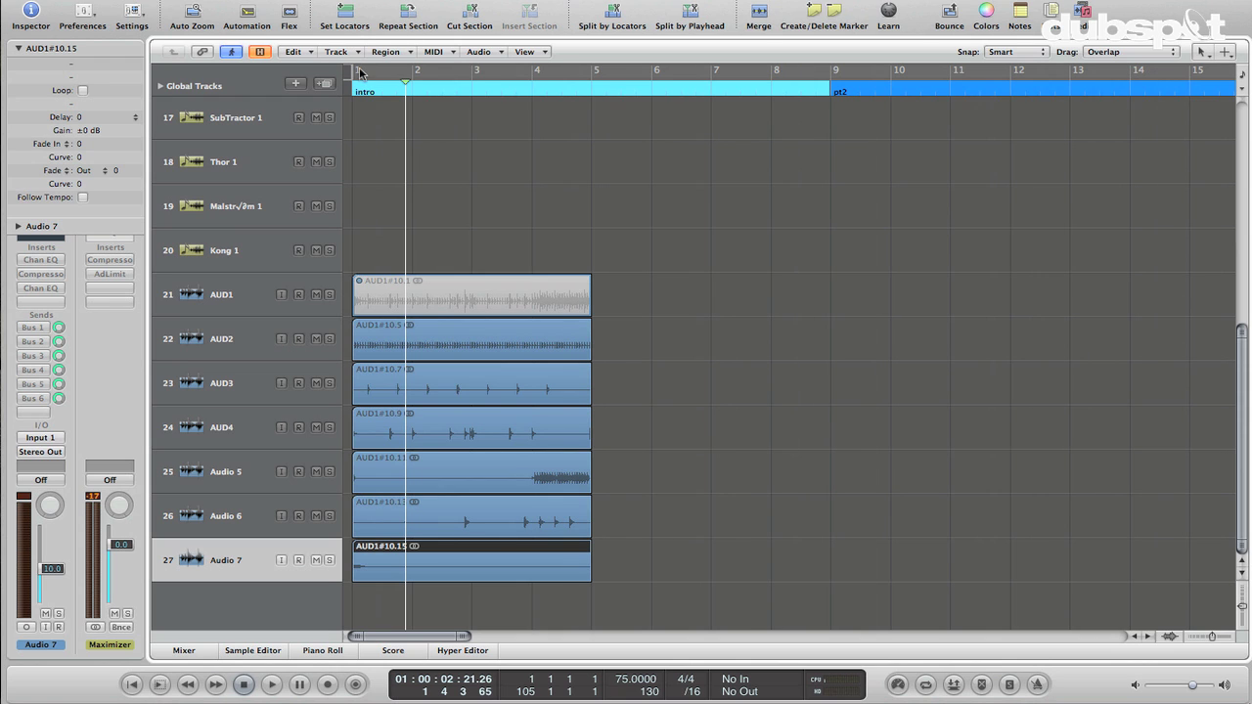
left_click_drag(359, 73, 597, 98)
key("super+Up")
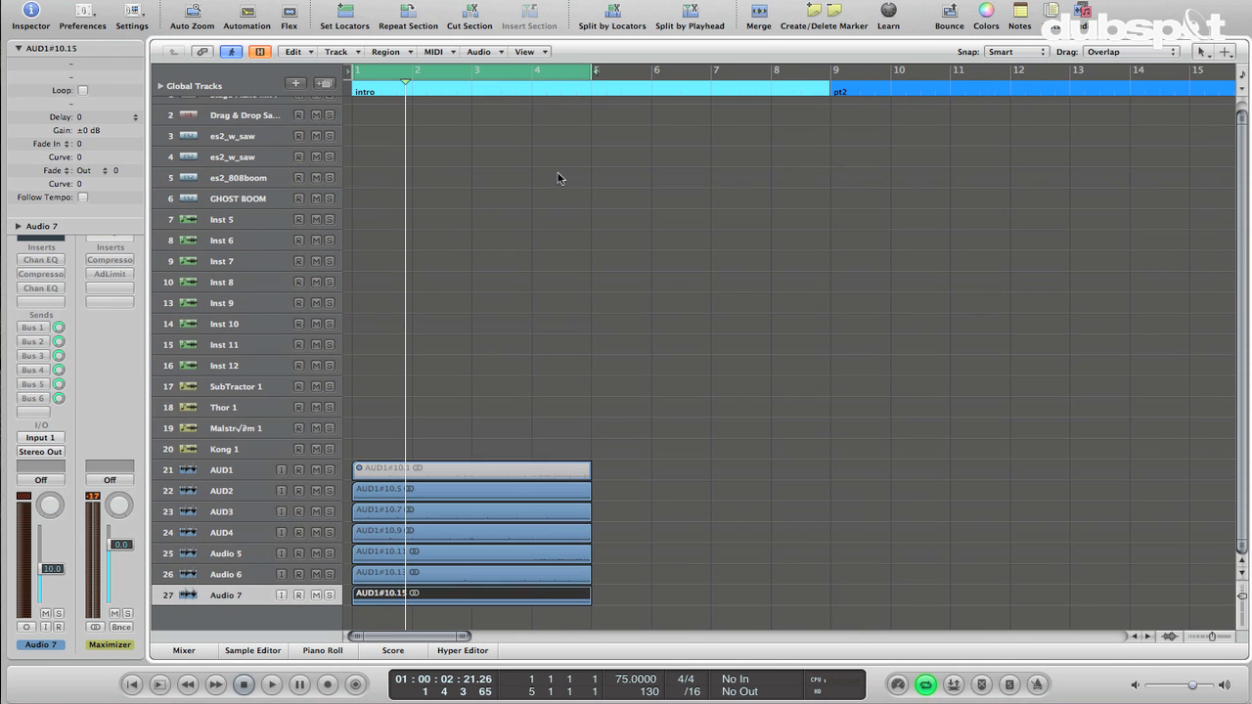
key("Return")
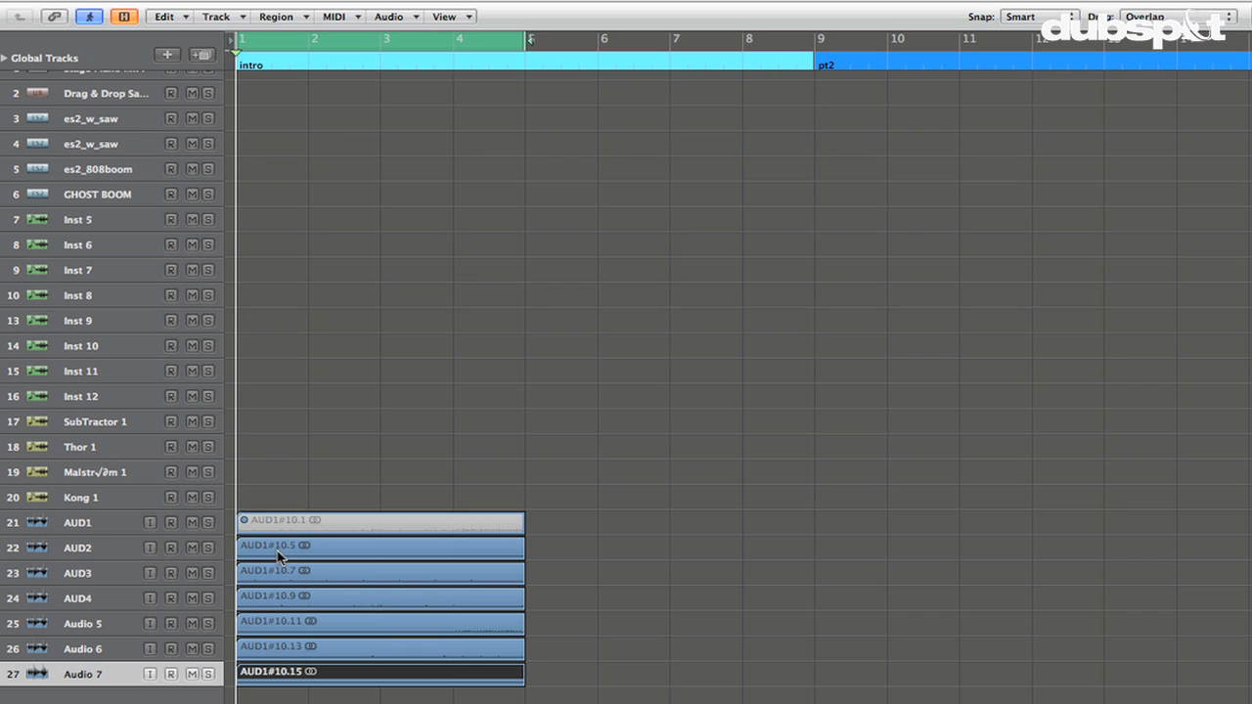
key("space")
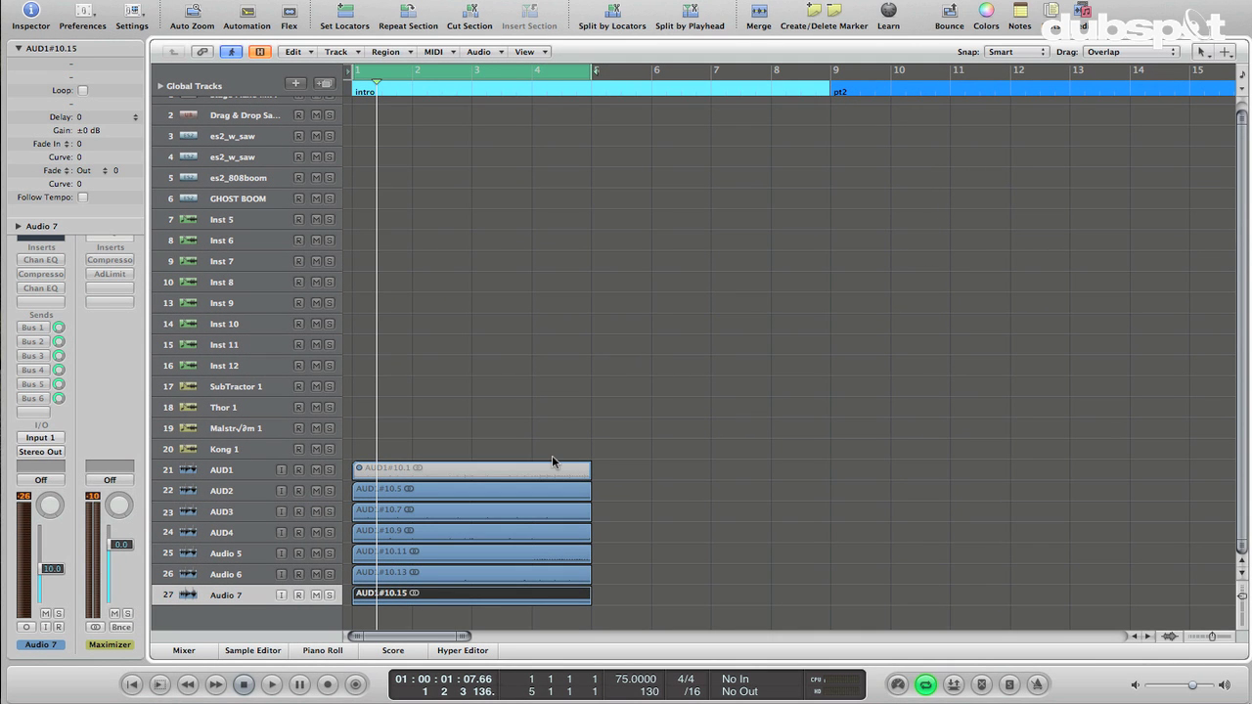
scroll(528, 470, "up", 4)
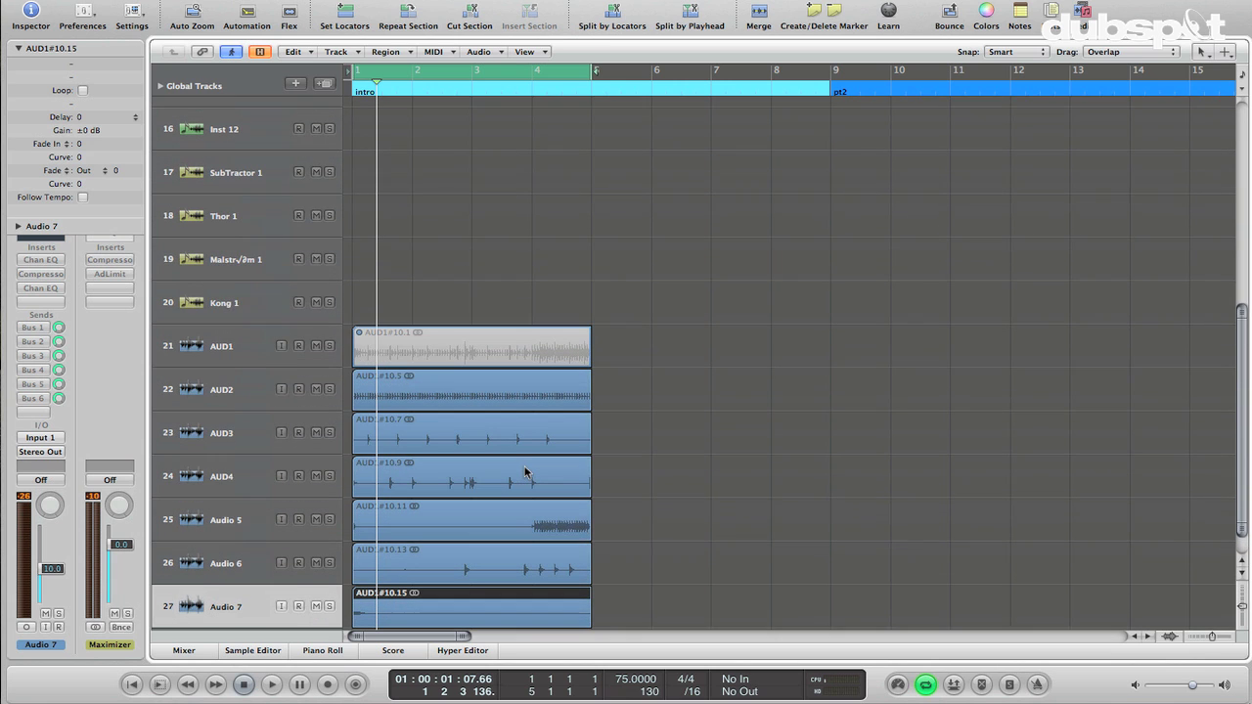
Loop the six regions on AUD2 through Audio 7 and zoom out to see them repeat
scroll(525, 473, "down", 2)
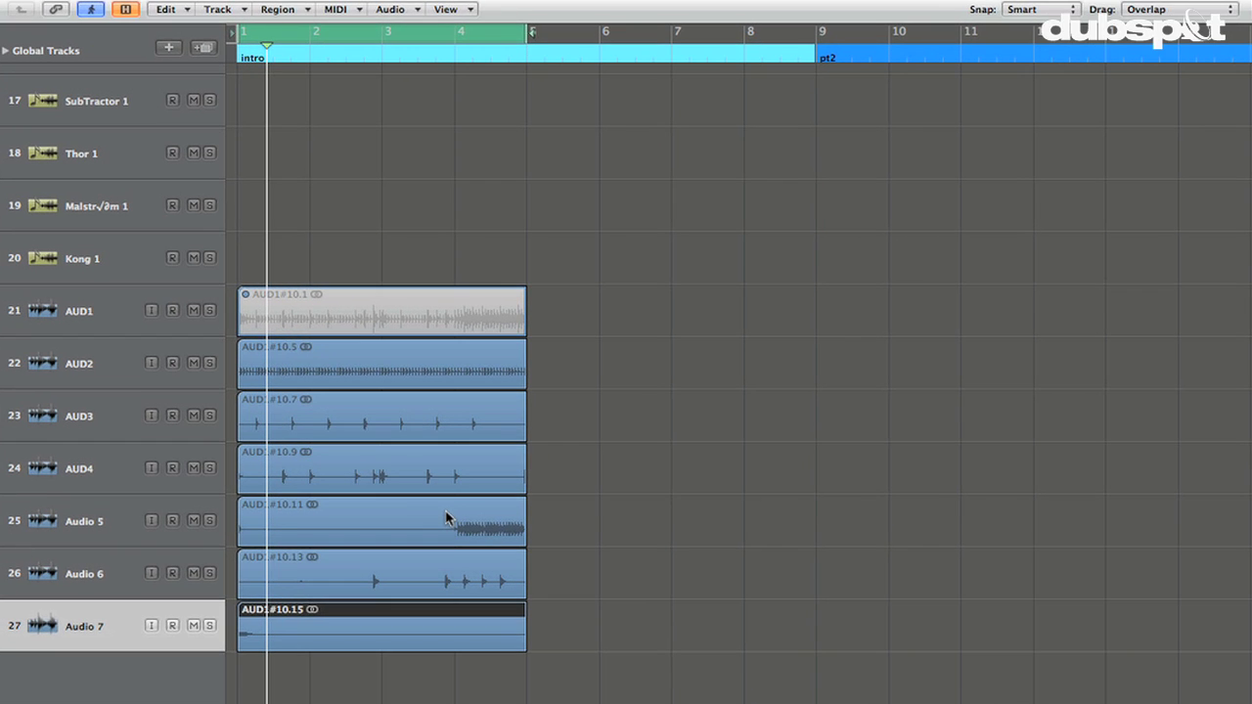
left_click_drag(570, 356, 358, 662)
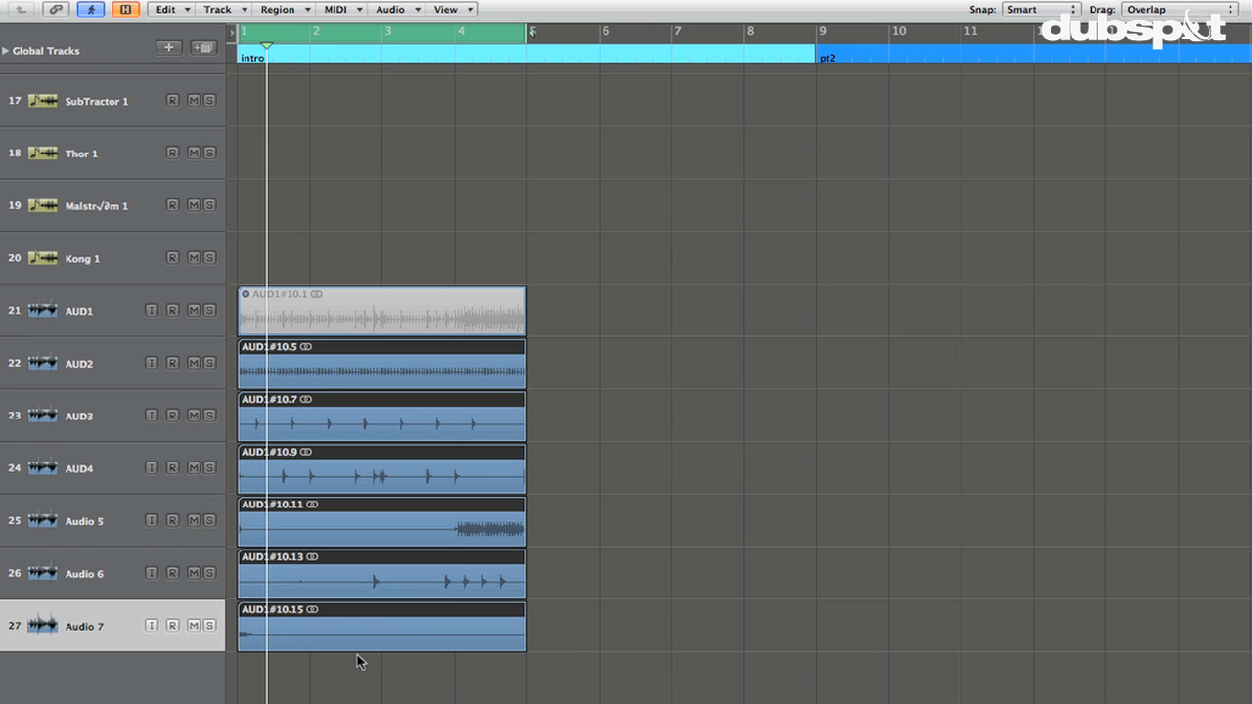
key("l")
key("ctrl+Left")
key("ctrl+Left")
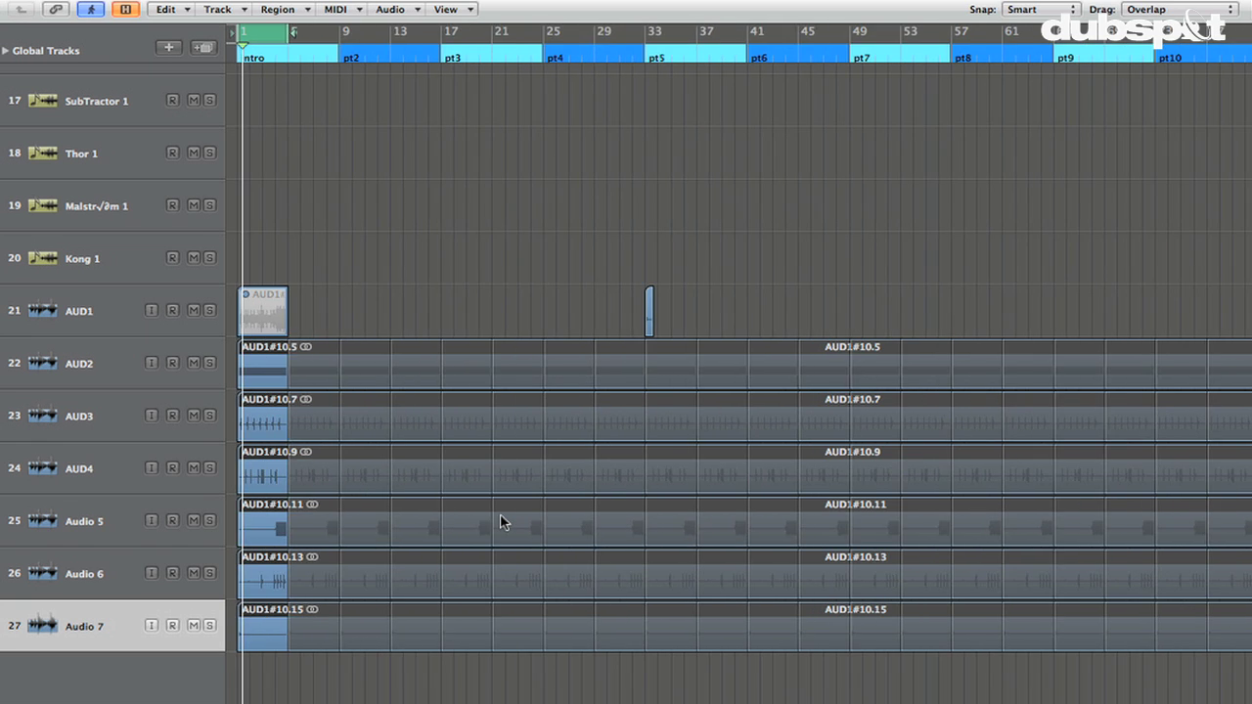
Delete the intro region and leftover sliver on AUD1, shrink track heights, and select AUD2
left_click_drag(732, 319, 184, 292)
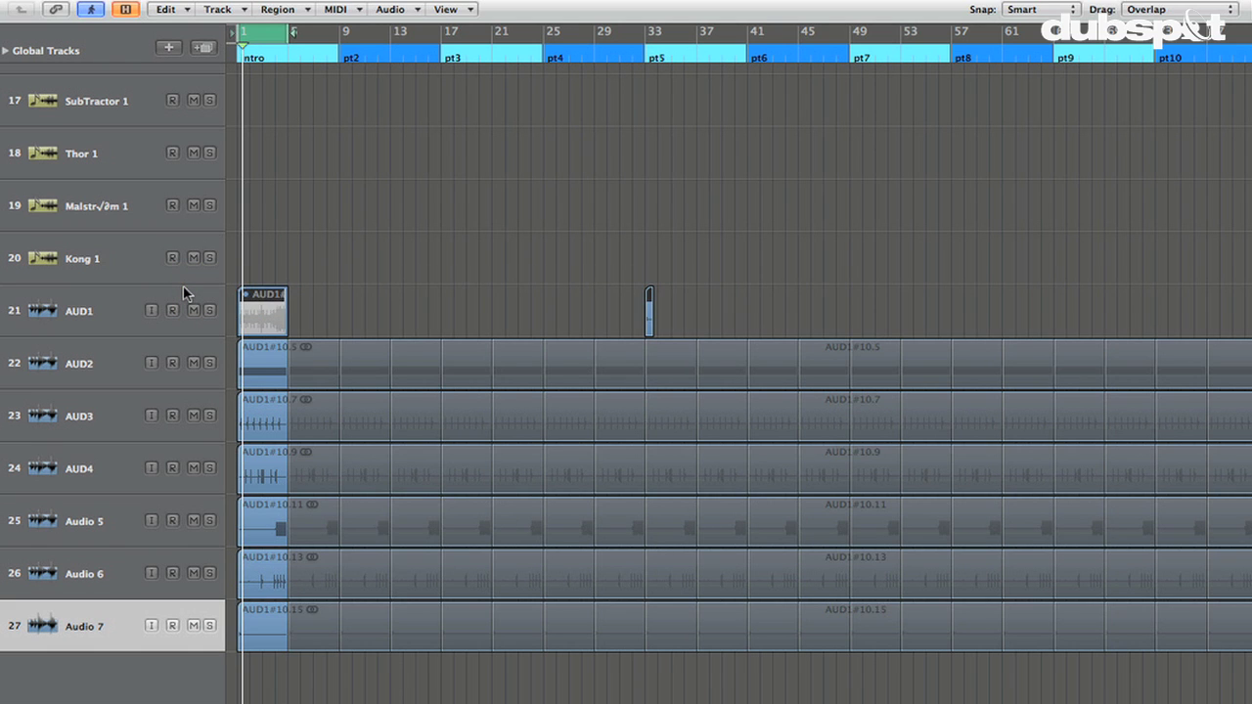
key("Delete")
key("ctrl+Up")
key("ctrl+Up")
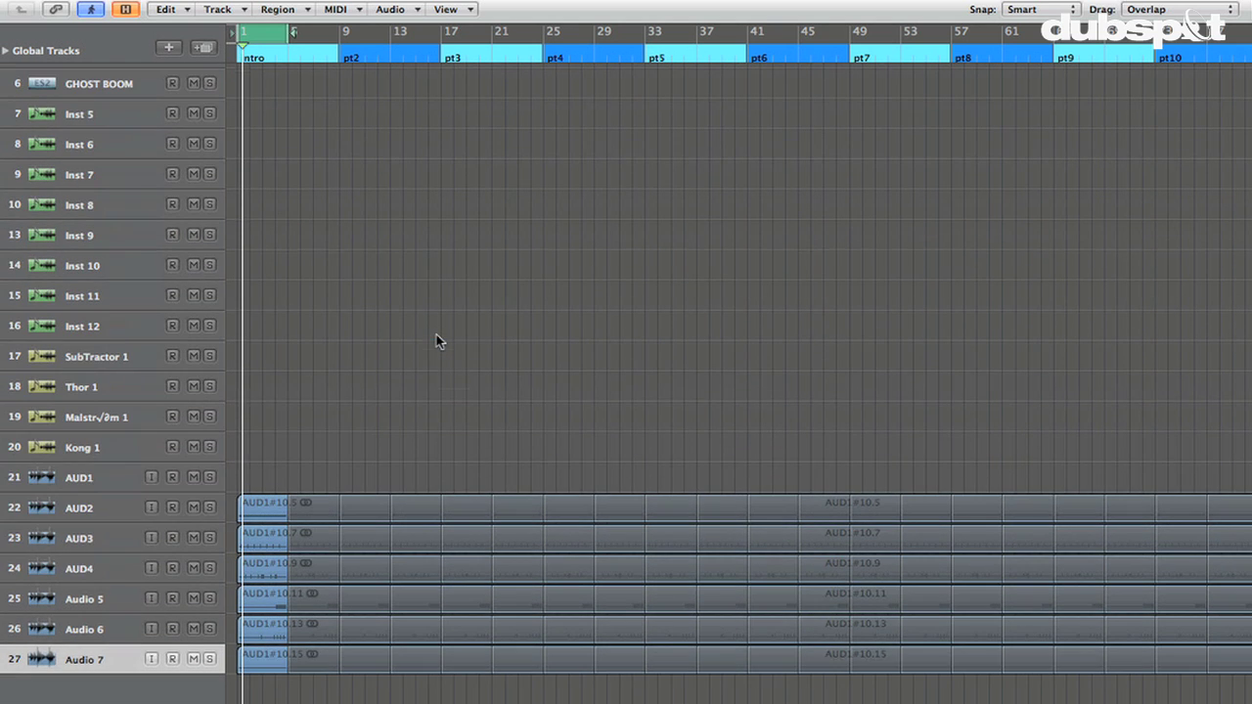
left_click(57, 512)
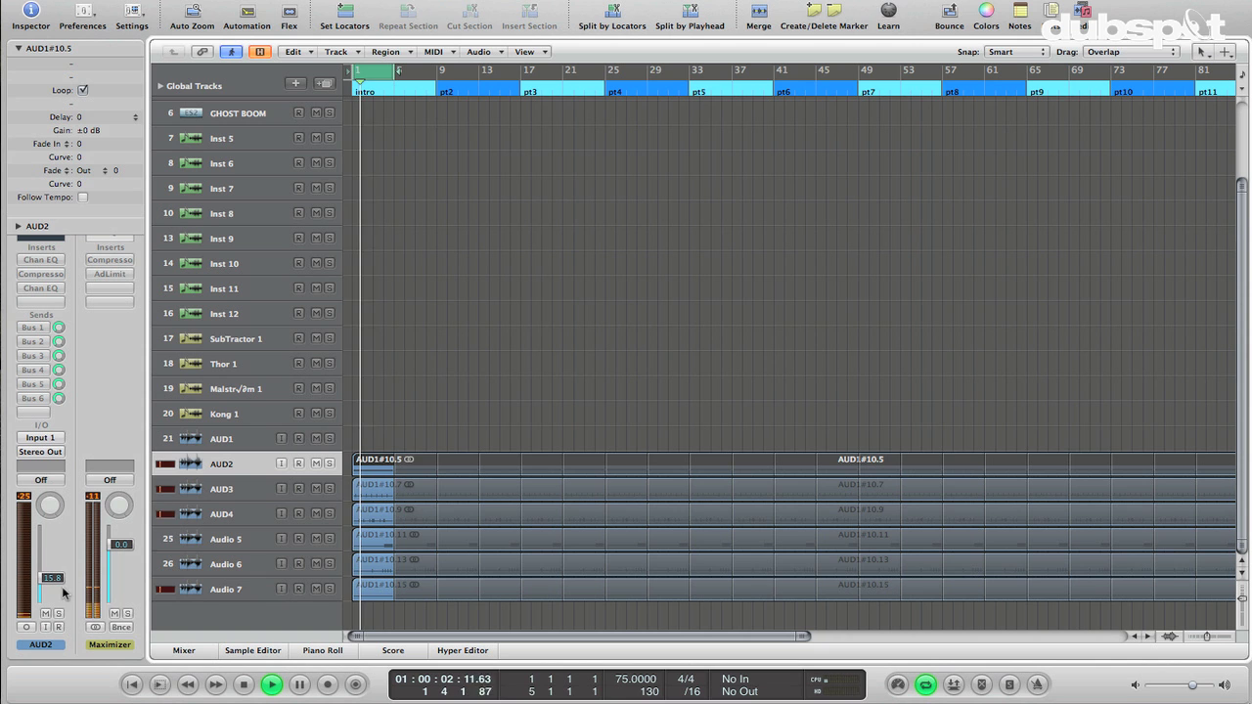
Audition the beat from the start while selecting the AUD3, AUD4, Audio 5 and Audio 6 regions
scroll(366, 488, "up", 8)
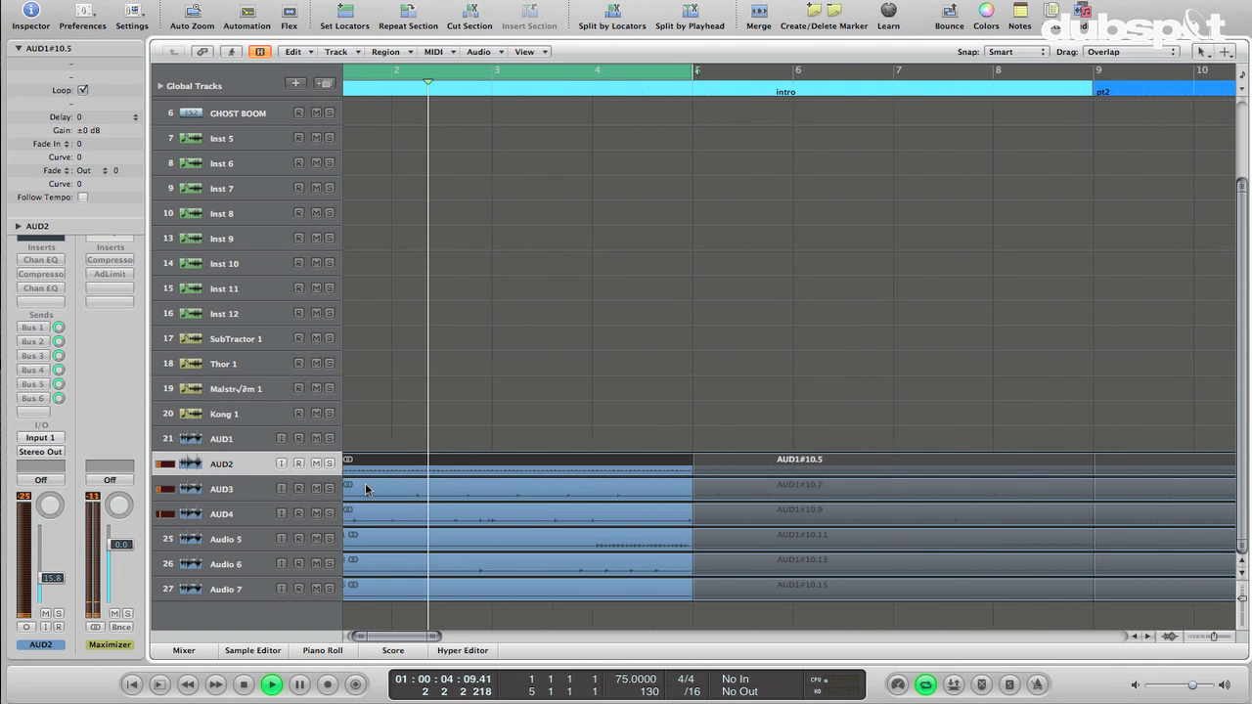
scroll(365, 488, "up", 6)
key("space")
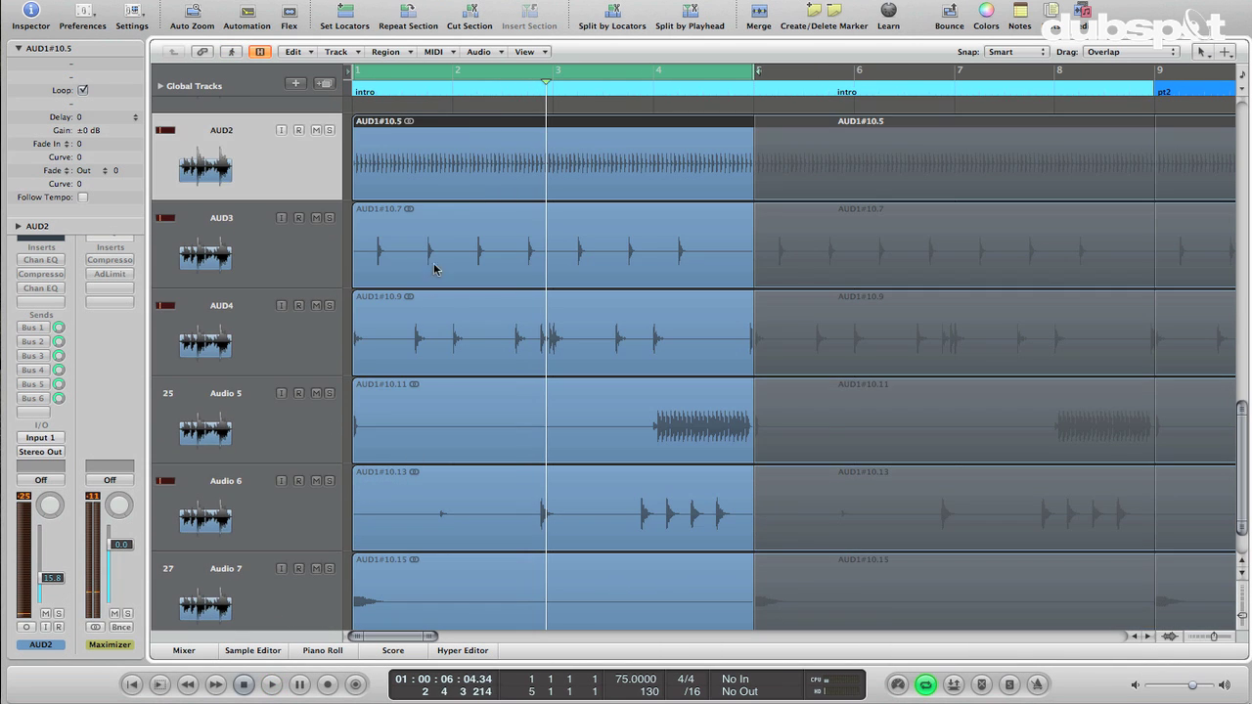
left_click(435, 262)
key("space")
left_click(435, 321)
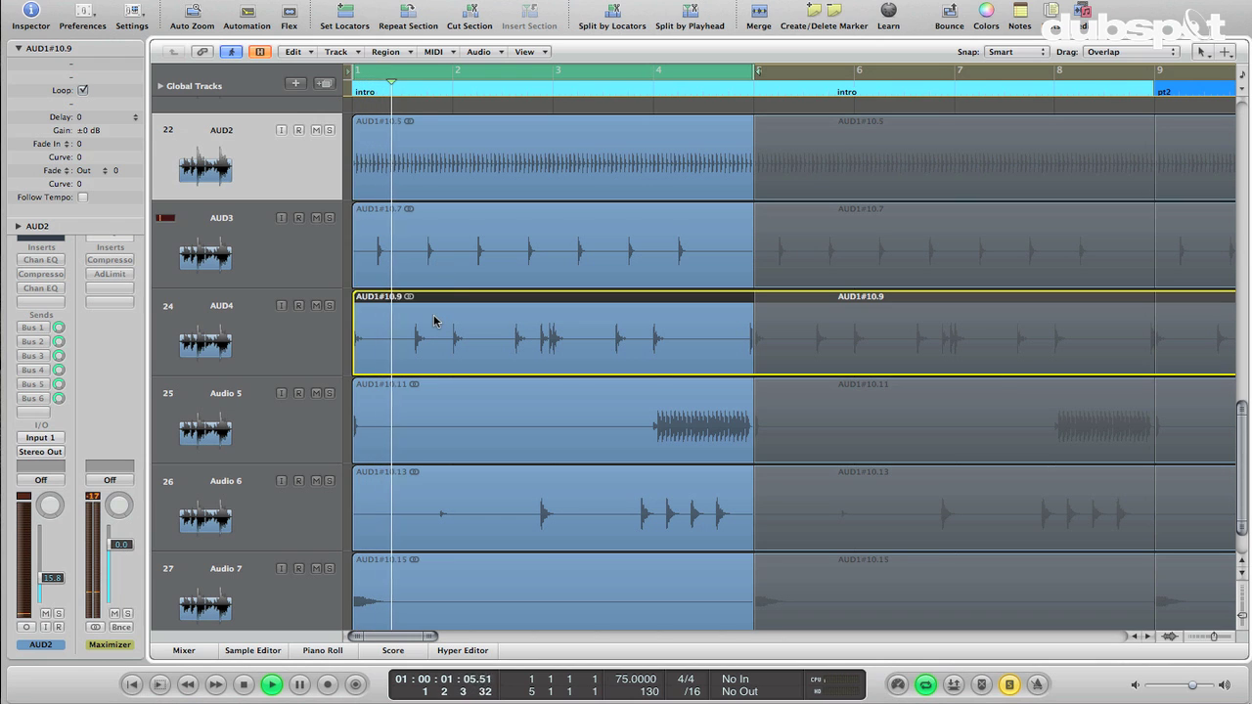
key("Return")
left_click(439, 411)
left_click(441, 487)
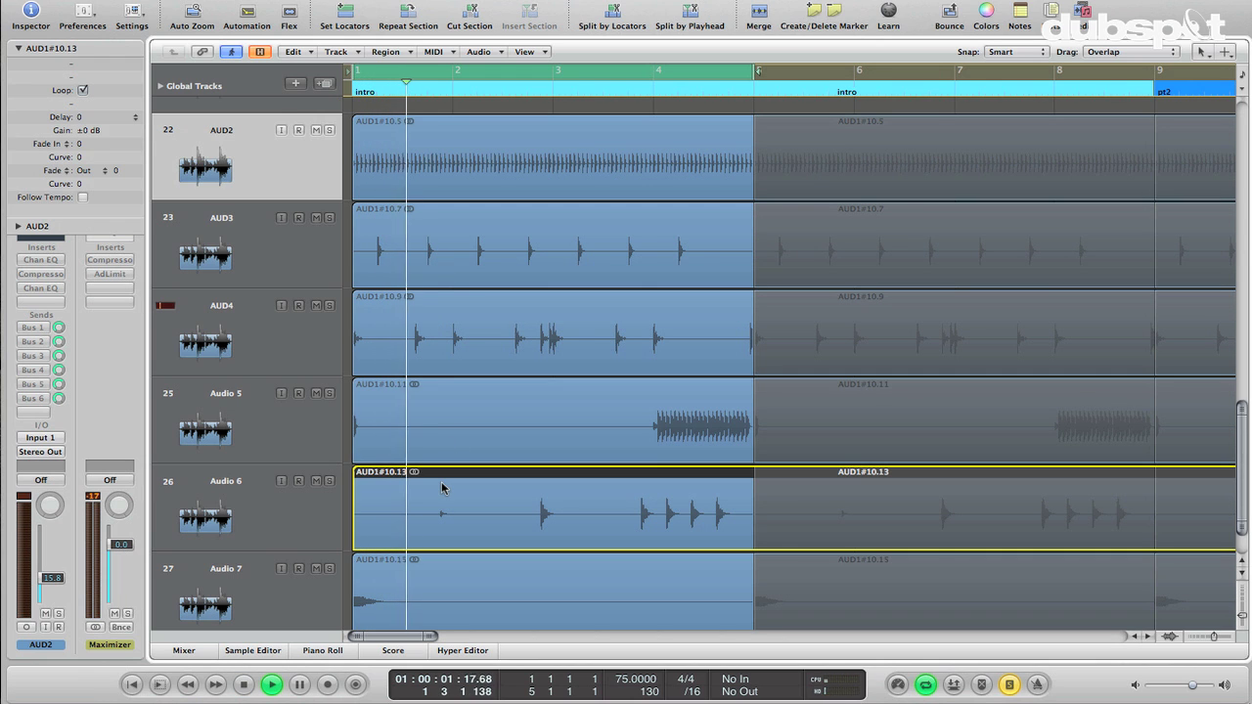
key("Return")
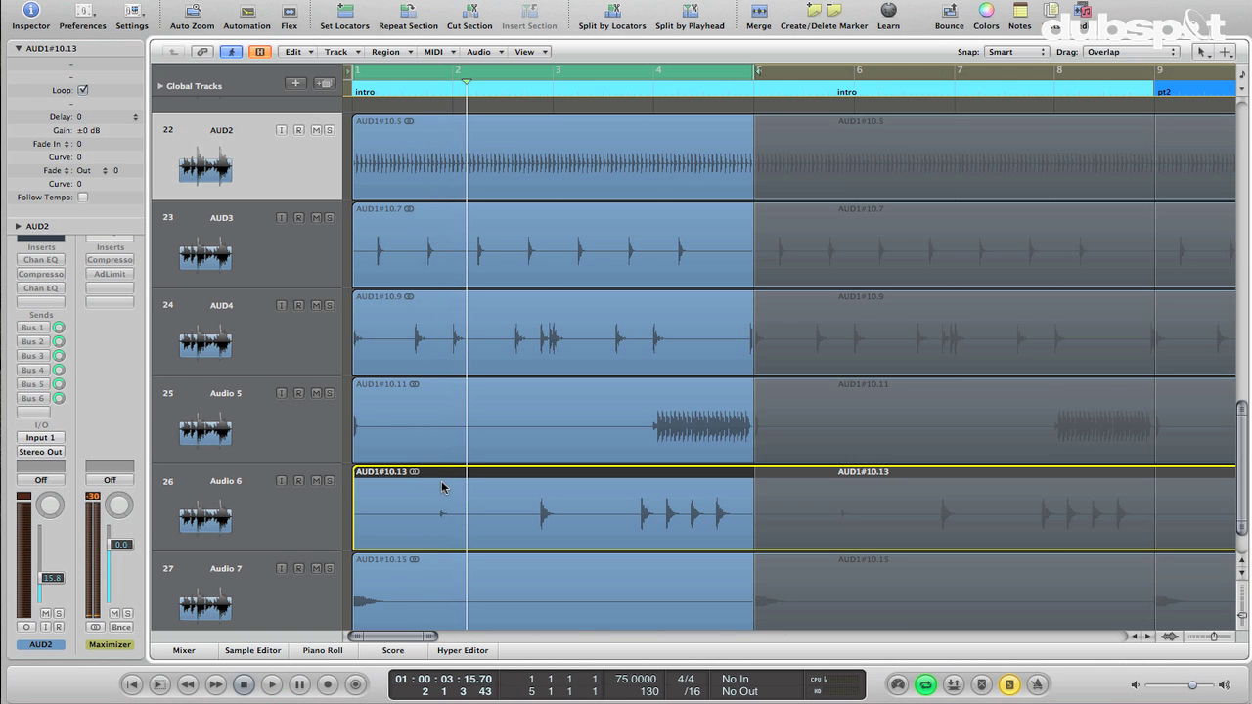
Split the Audio 6 region near bar 2 and before the hits of AUD1#10.19 with Scissors
key("Escape")
left_click(493, 574)
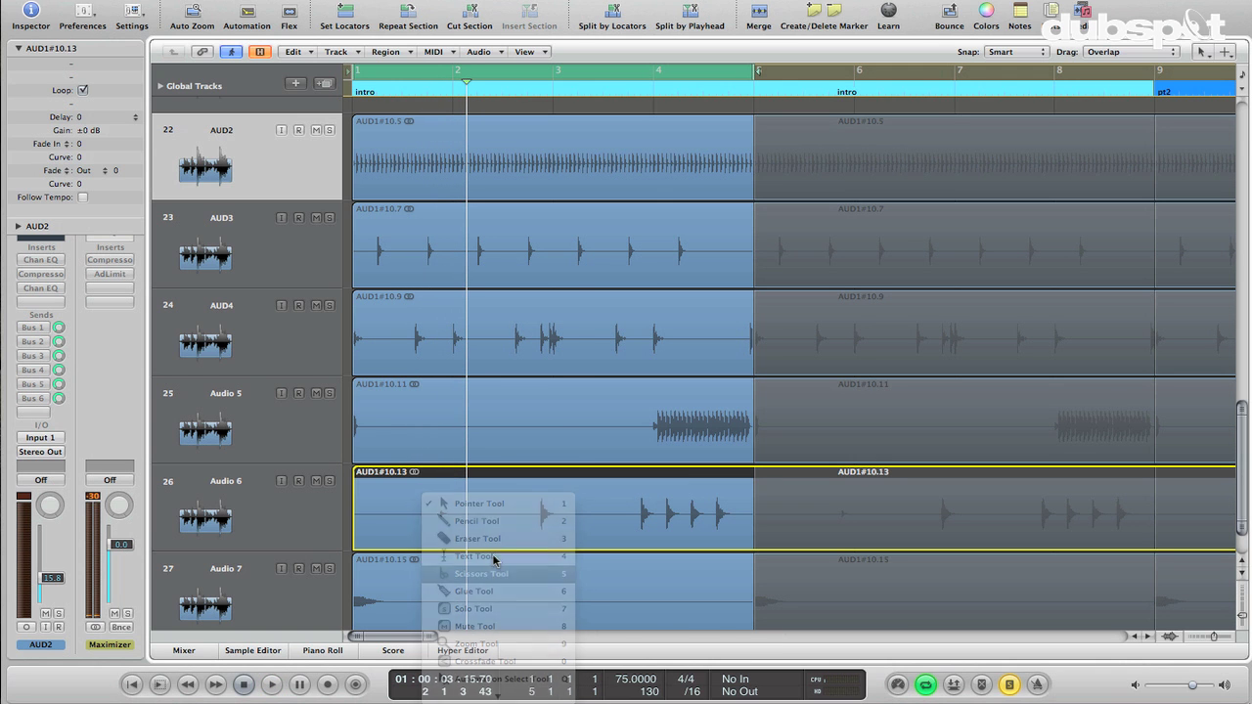
left_click_drag(501, 538, 456, 532)
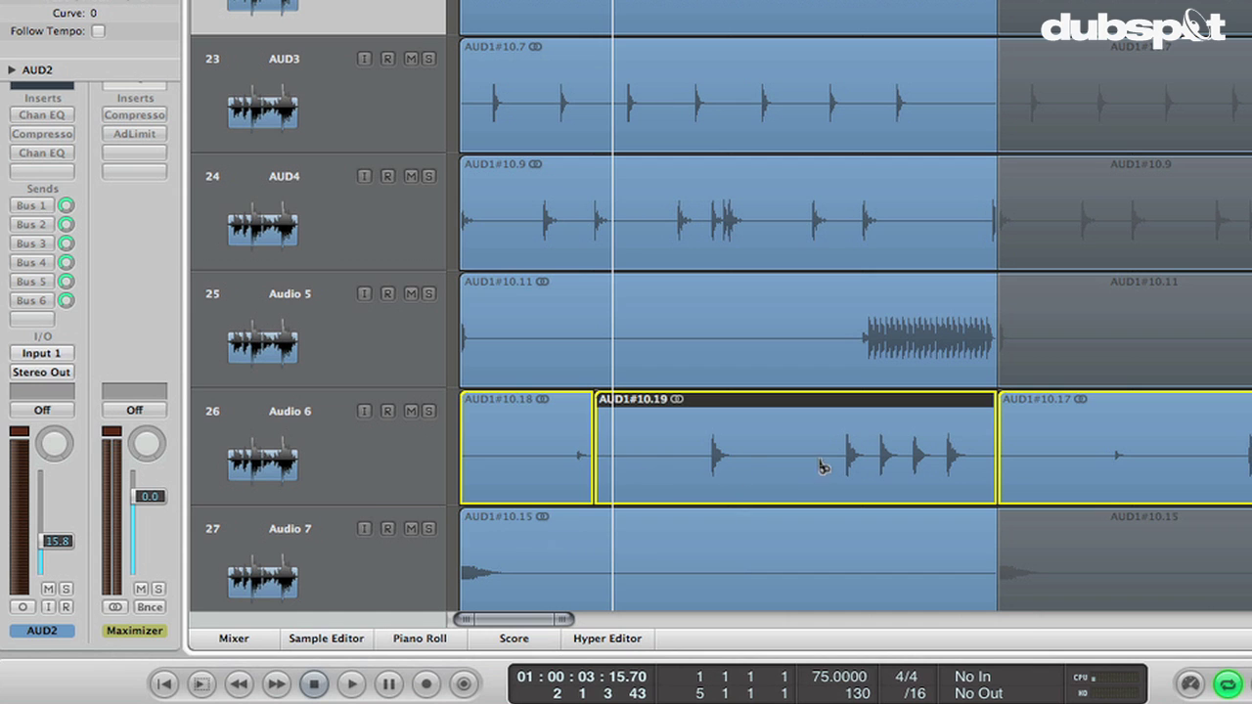
left_click_drag(791, 441, 729, 450)
Delete piece AUD1#10.18 and copy AUD1#10.20 to the start of Audio 6, then audition it
key("Escape")
left_click(721, 439)
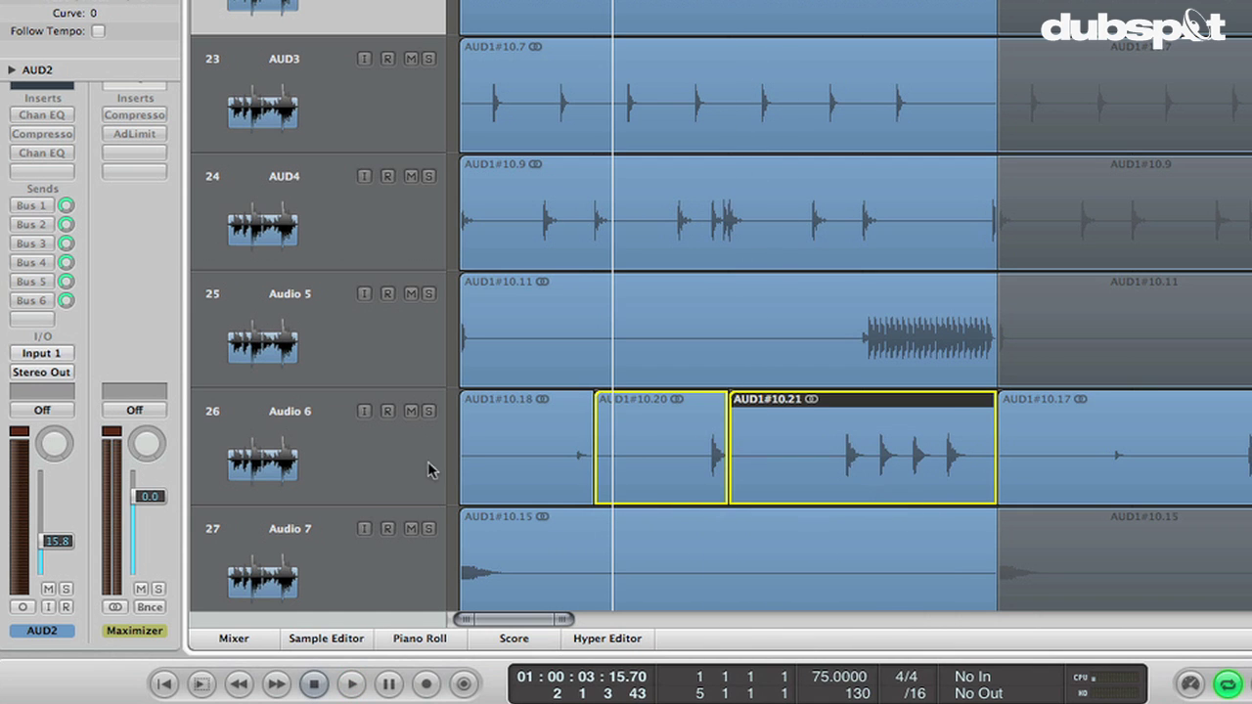
left_click(544, 452)
key("Delete")
left_click_drag(645, 439, 515, 437)
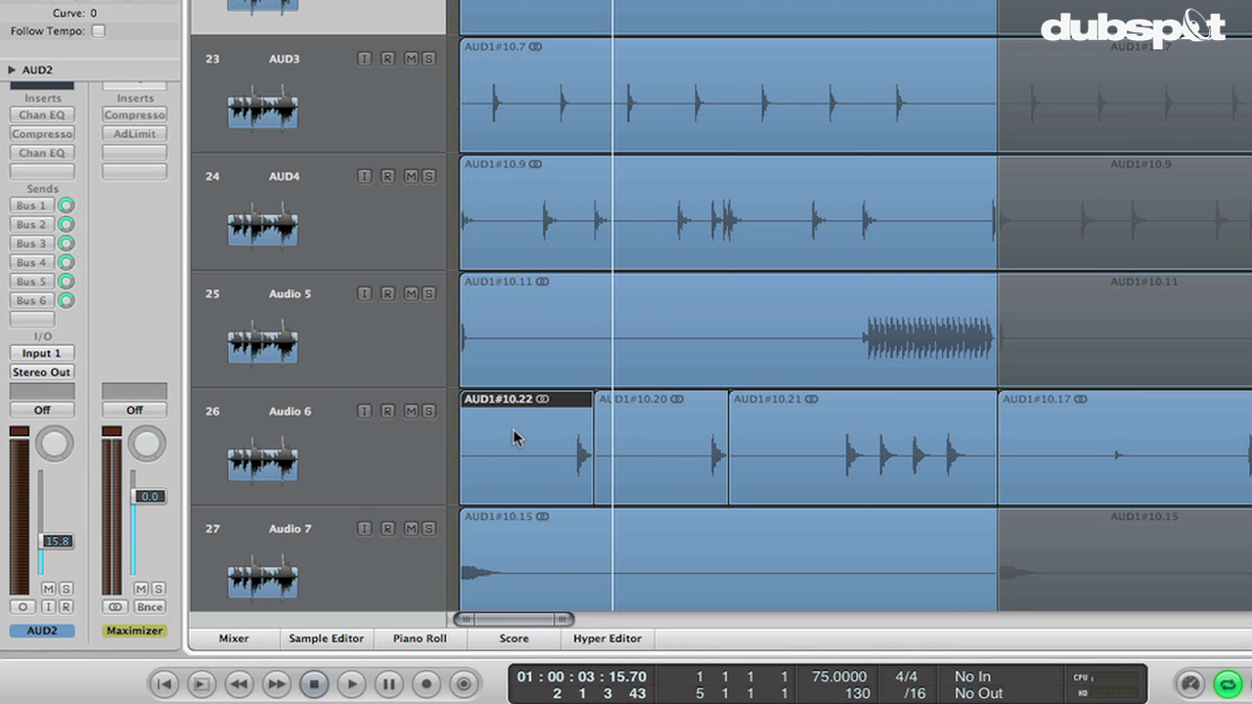
key("space")
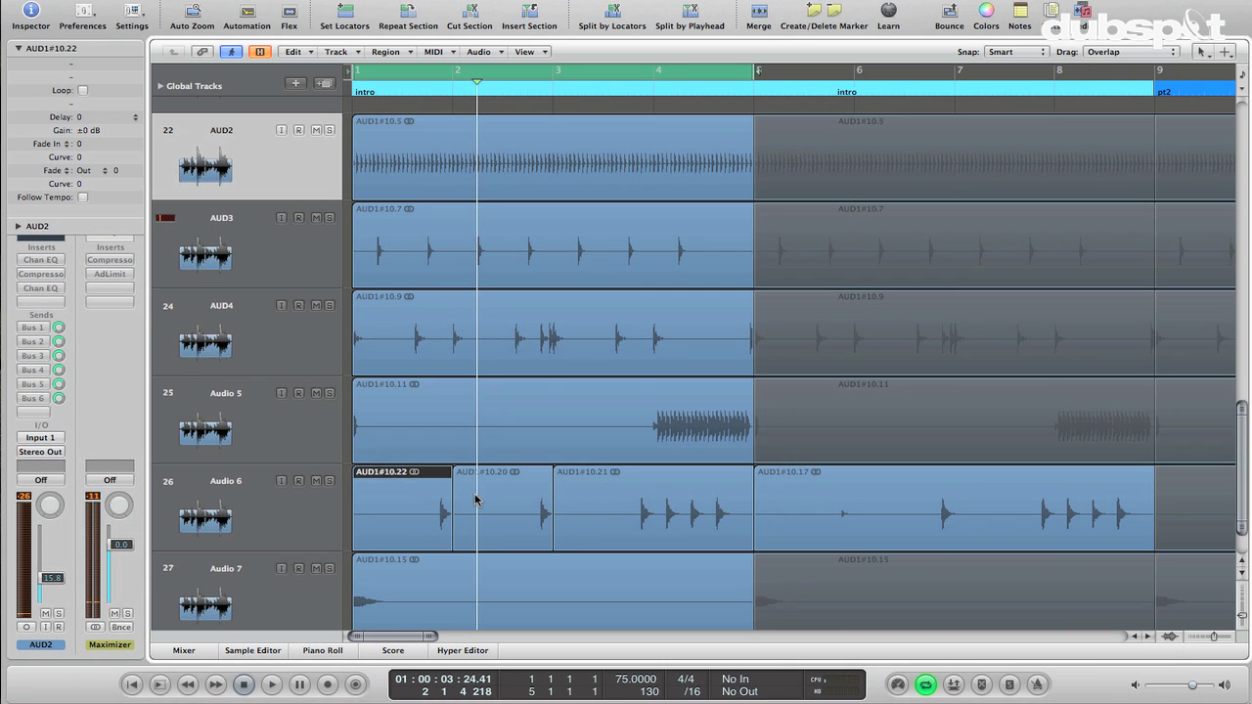
key("ctrl+Up")
key("ctrl+Up")
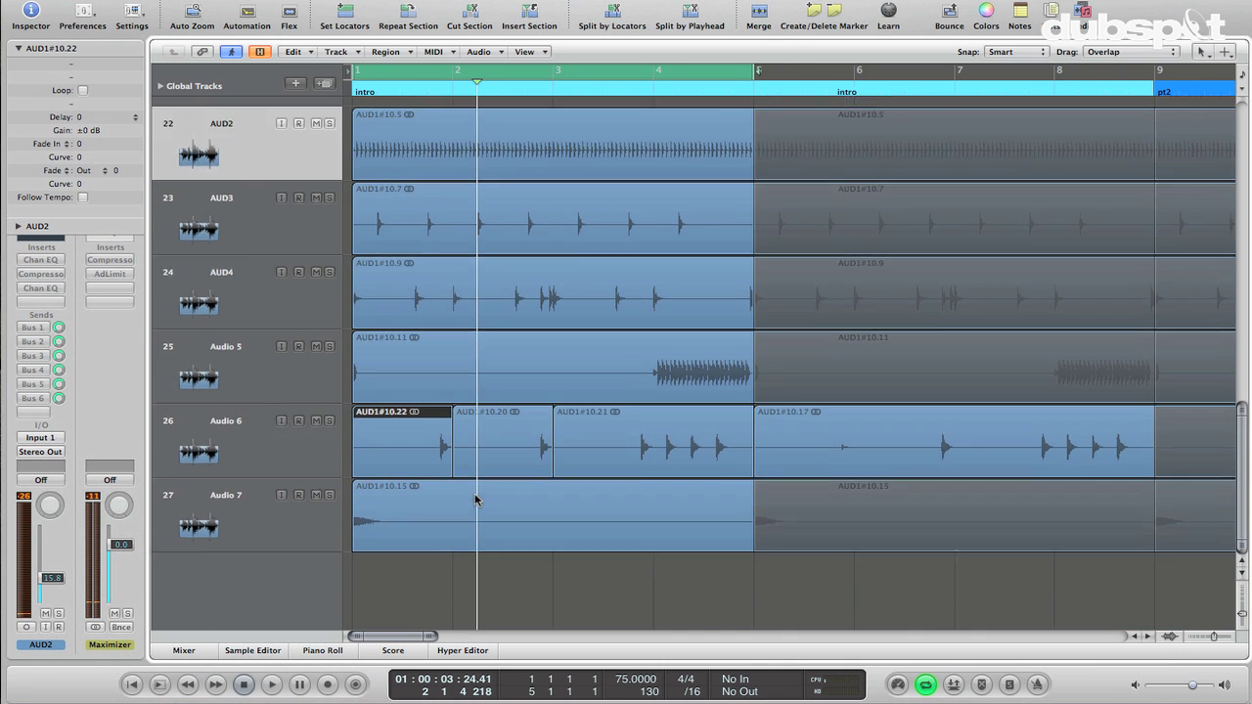
Delete AUD1#10.17 and copy the first four bars of every track to bar 5
key("ctrl+Left")
left_click(795, 513)
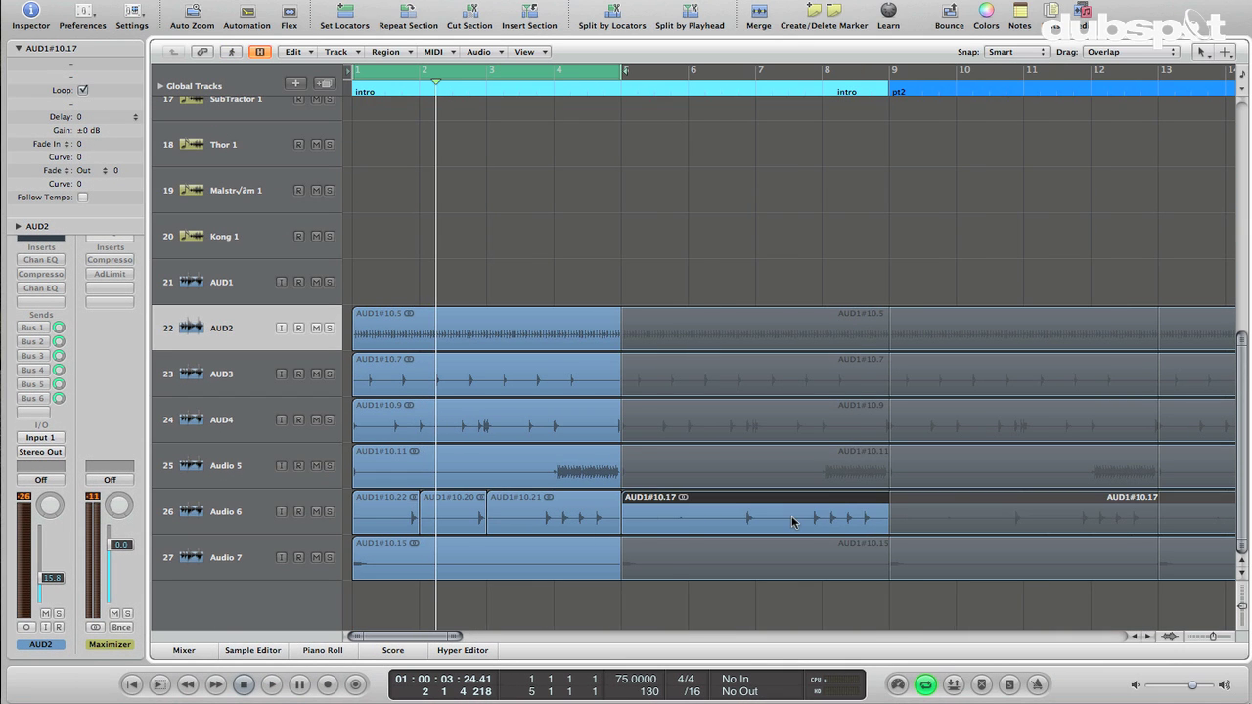
key("Delete")
left_click_drag(569, 595, 632, 314)
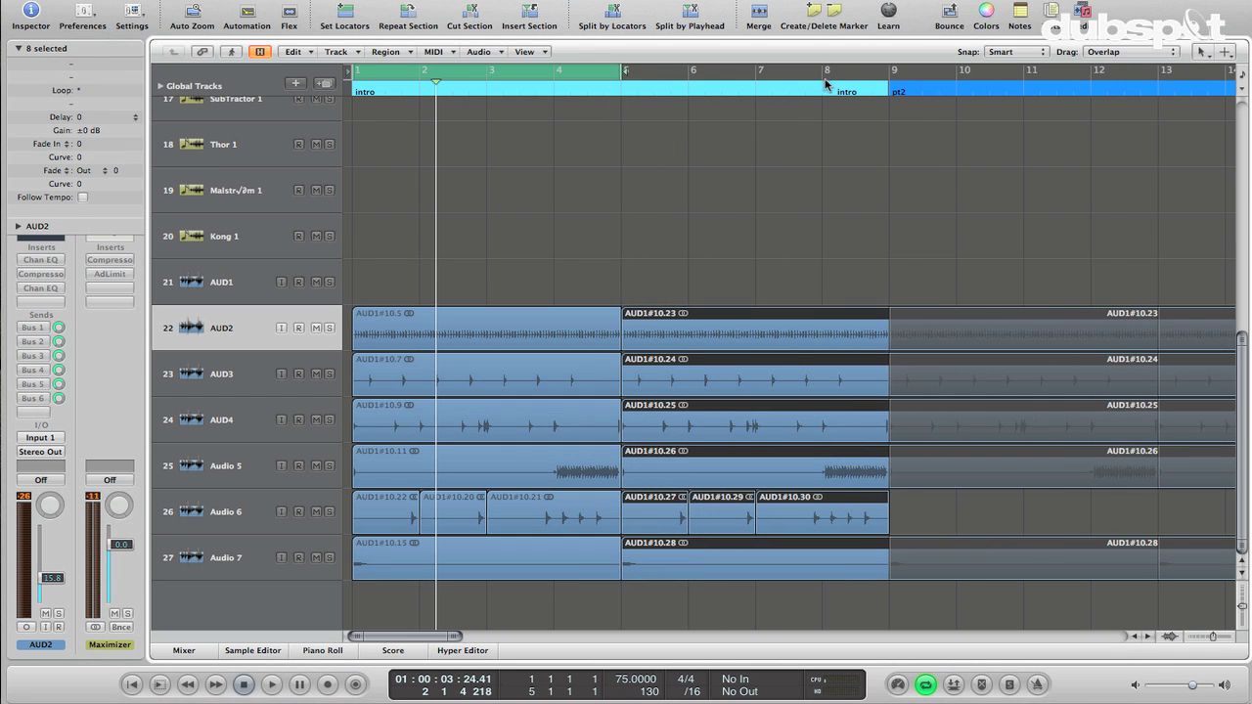
Set the cycle range around bar 8 and split all selected regions at bar 8 with Scissors
left_click_drag(900, 88, 826, 77)
key("ctrl+Right")
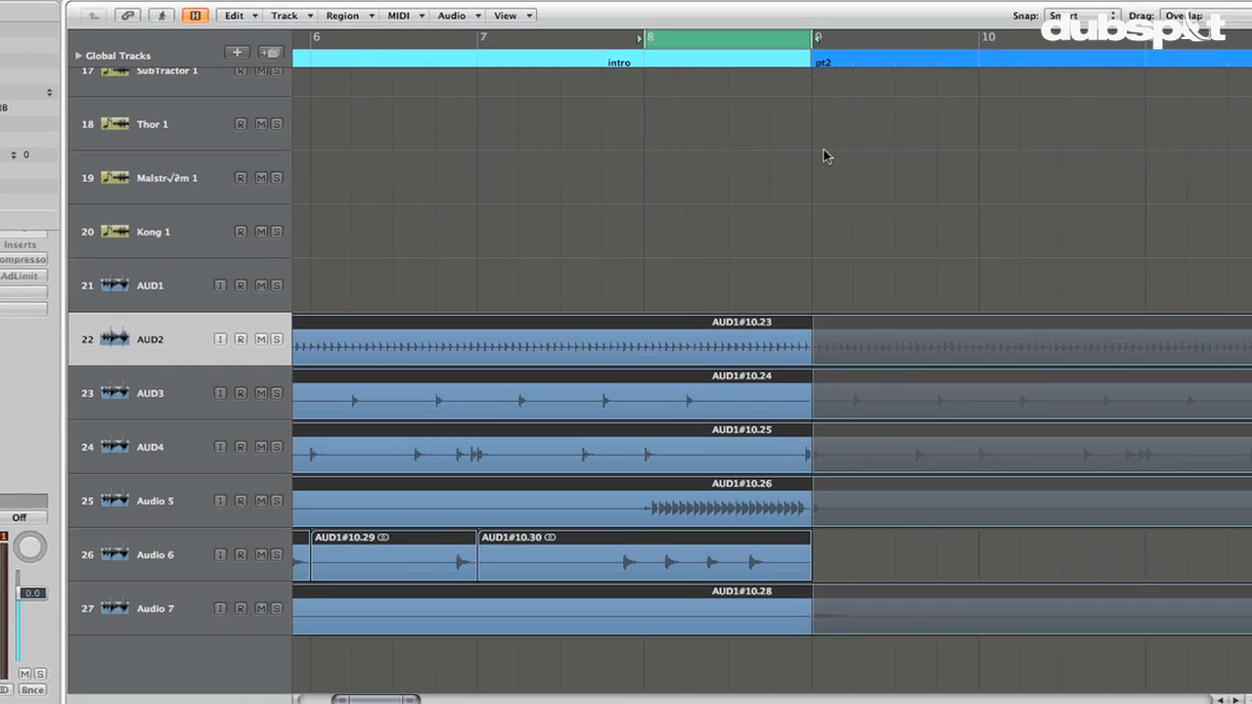
key("Escape")
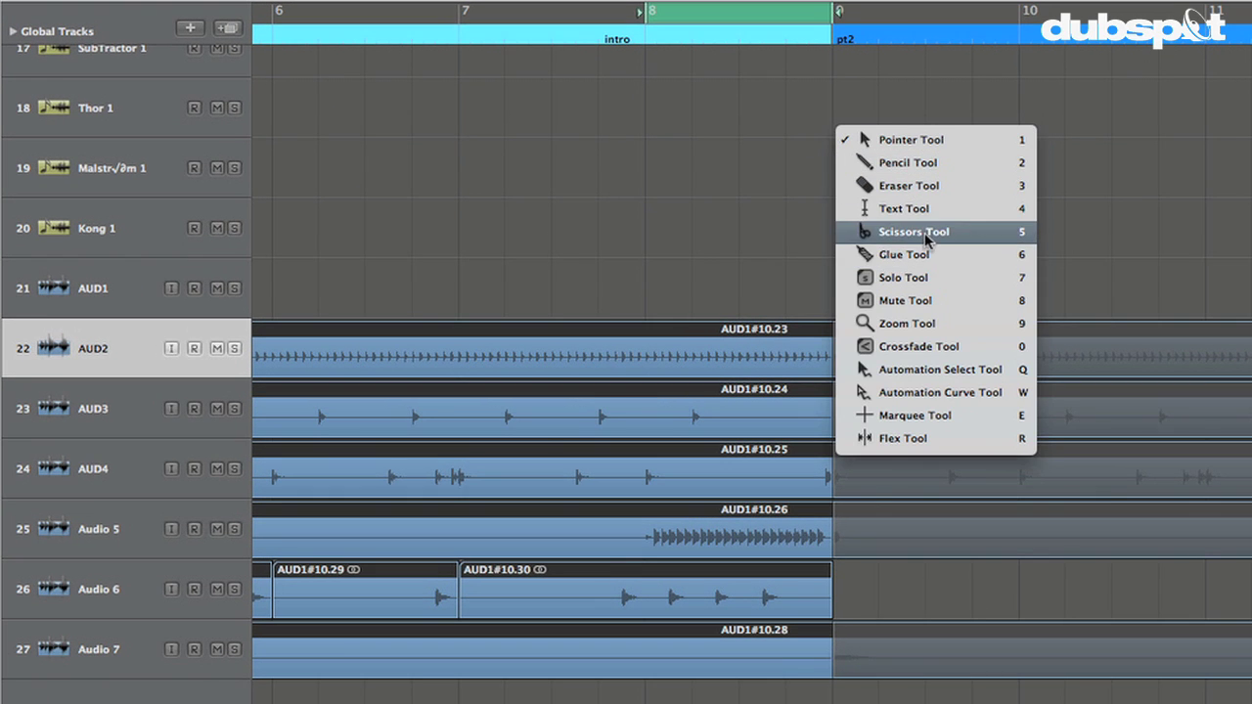
left_click(898, 233)
left_click_drag(612, 362, 692, 366)
Delete a thin bar-8 slice, loop the short pieces, shorten them and copy them into a stutter
key("Escape")
left_click(768, 317)
left_click_drag(735, 272, 674, 357)
key("Delete")
key("l")
key("space")
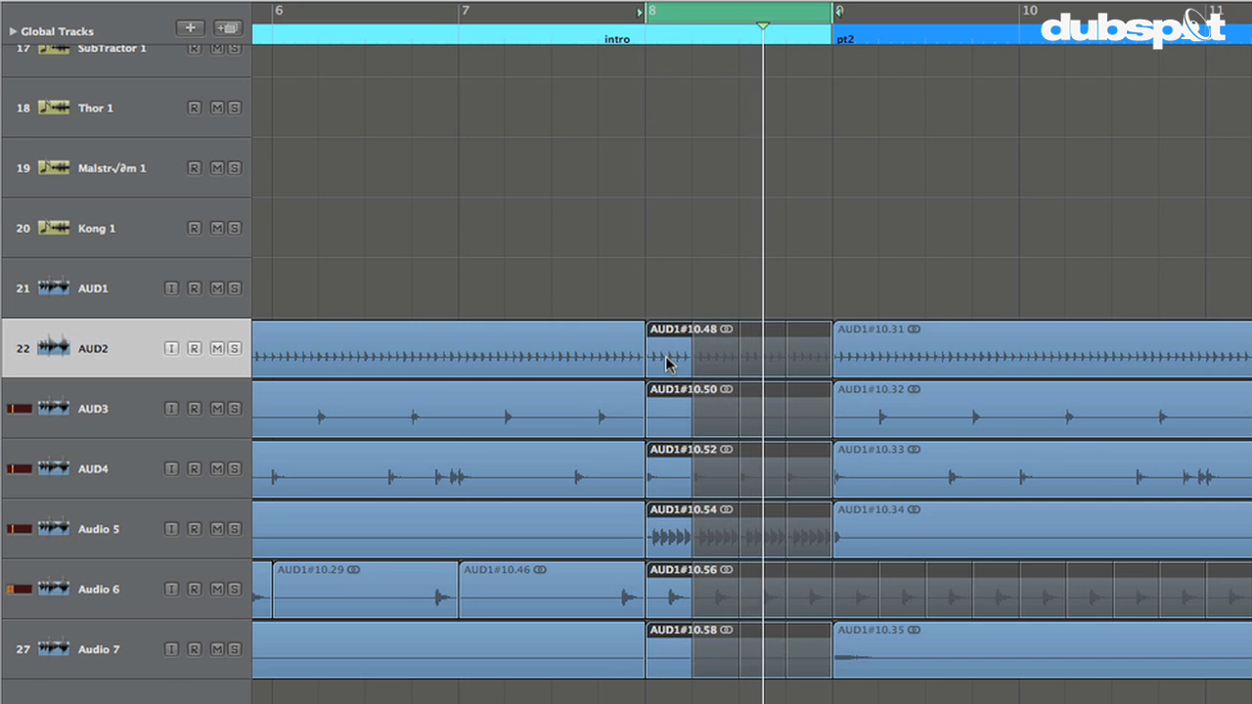
key("space")
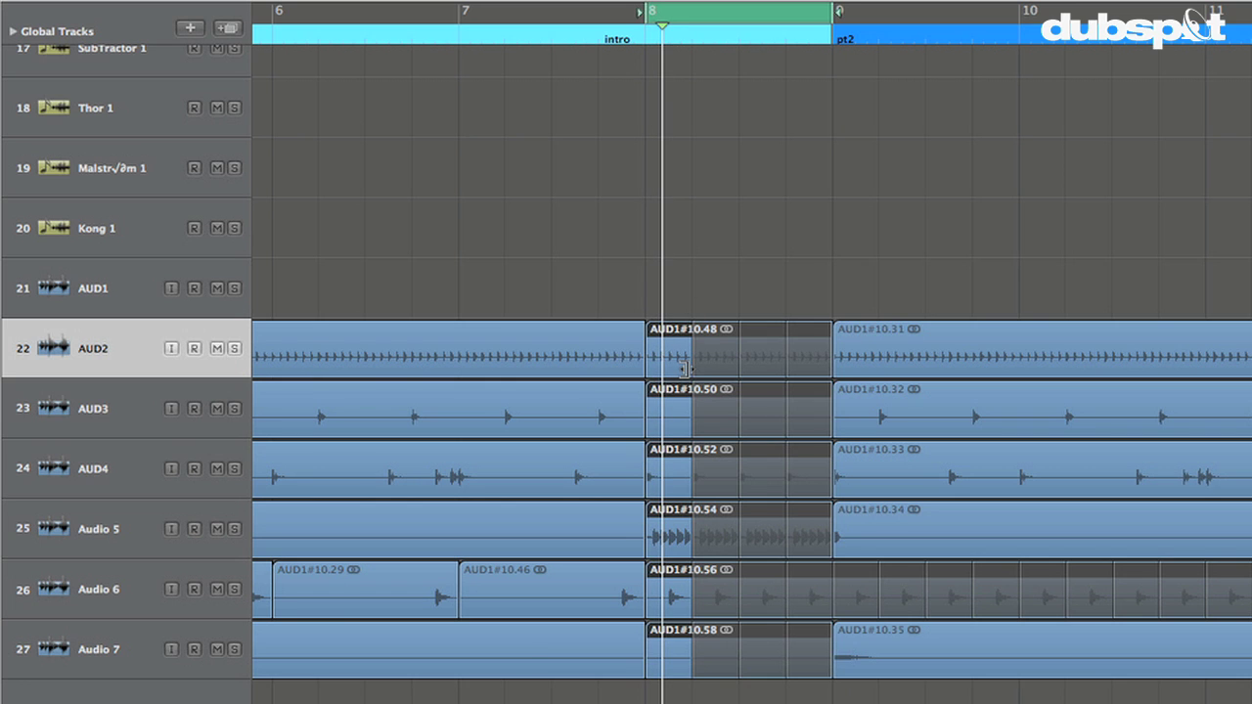
left_click_drag(675, 368, 663, 371)
key("space")
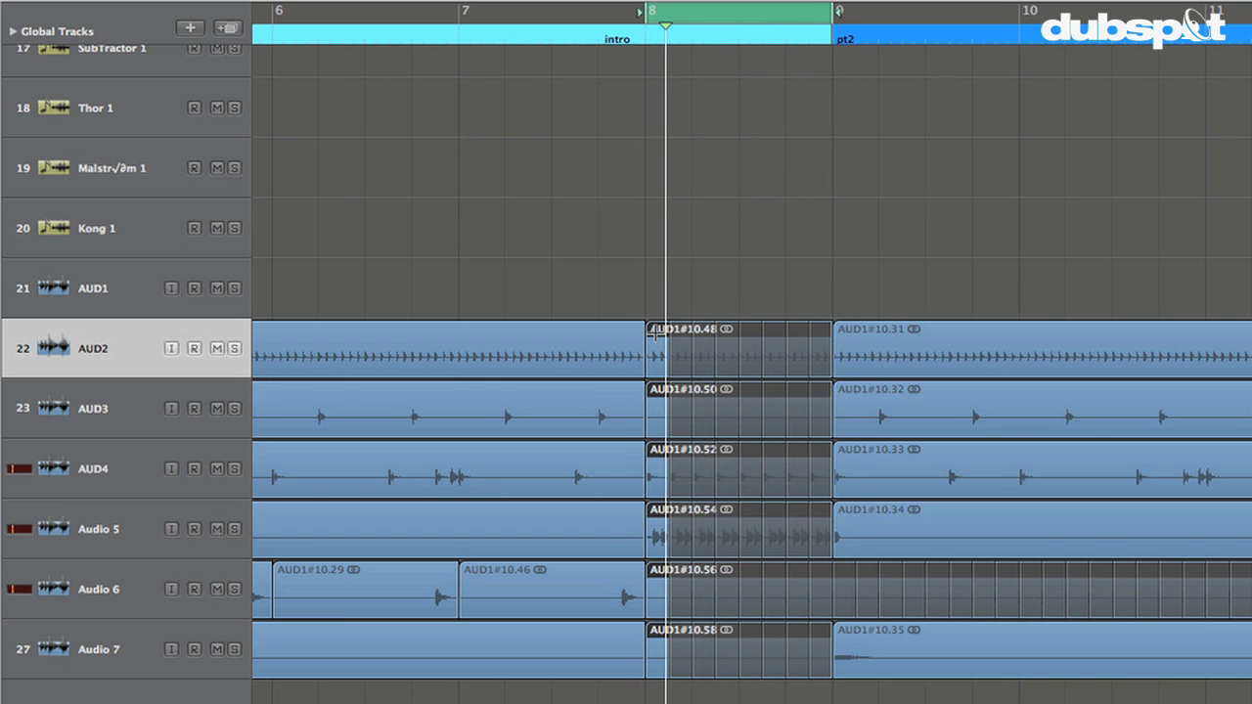
left_click_drag(667, 339, 763, 373)
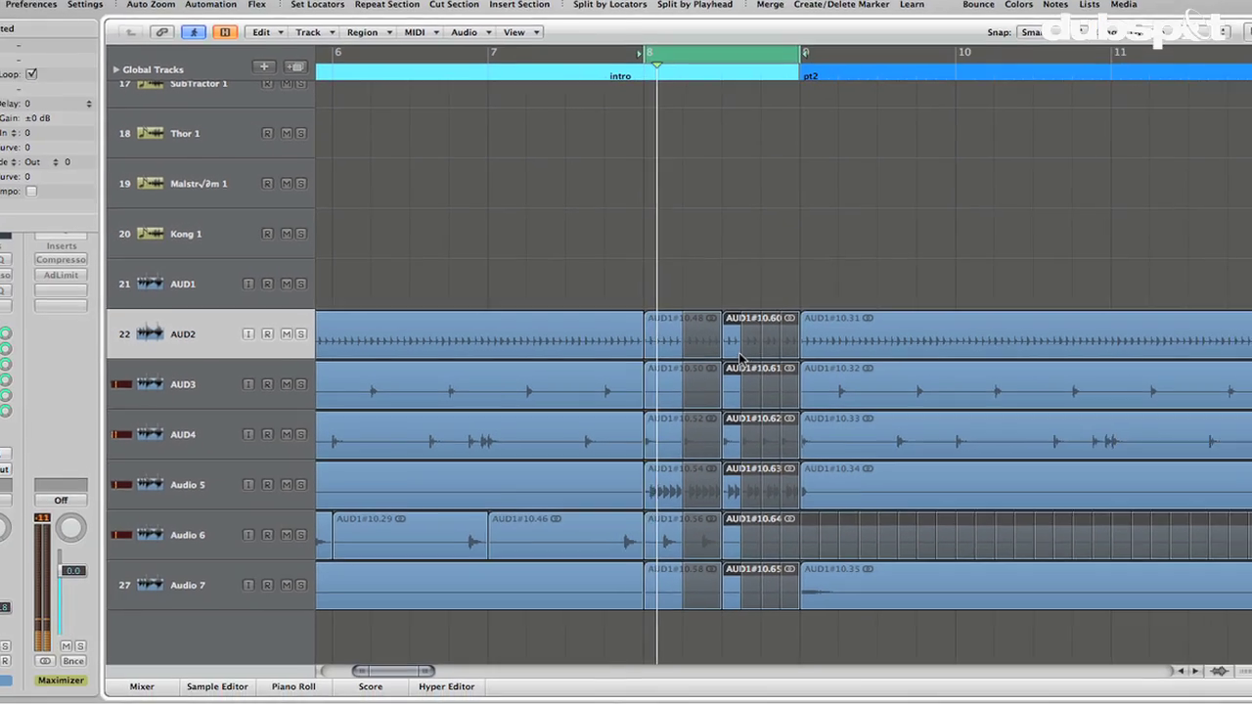
Delete the two Audio 7 regions in bar 8 and move AUD1#10.35 from bar 9 to bar 8
key("super+Right")
key("super+Up")
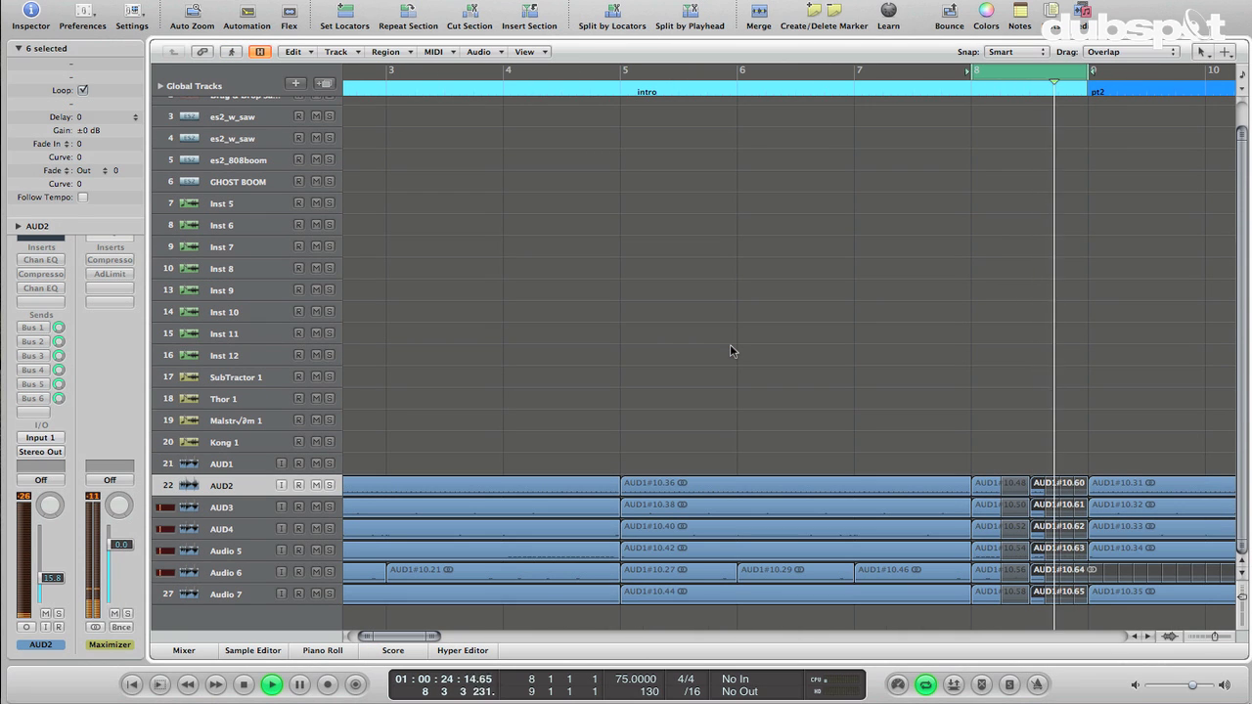
key("space")
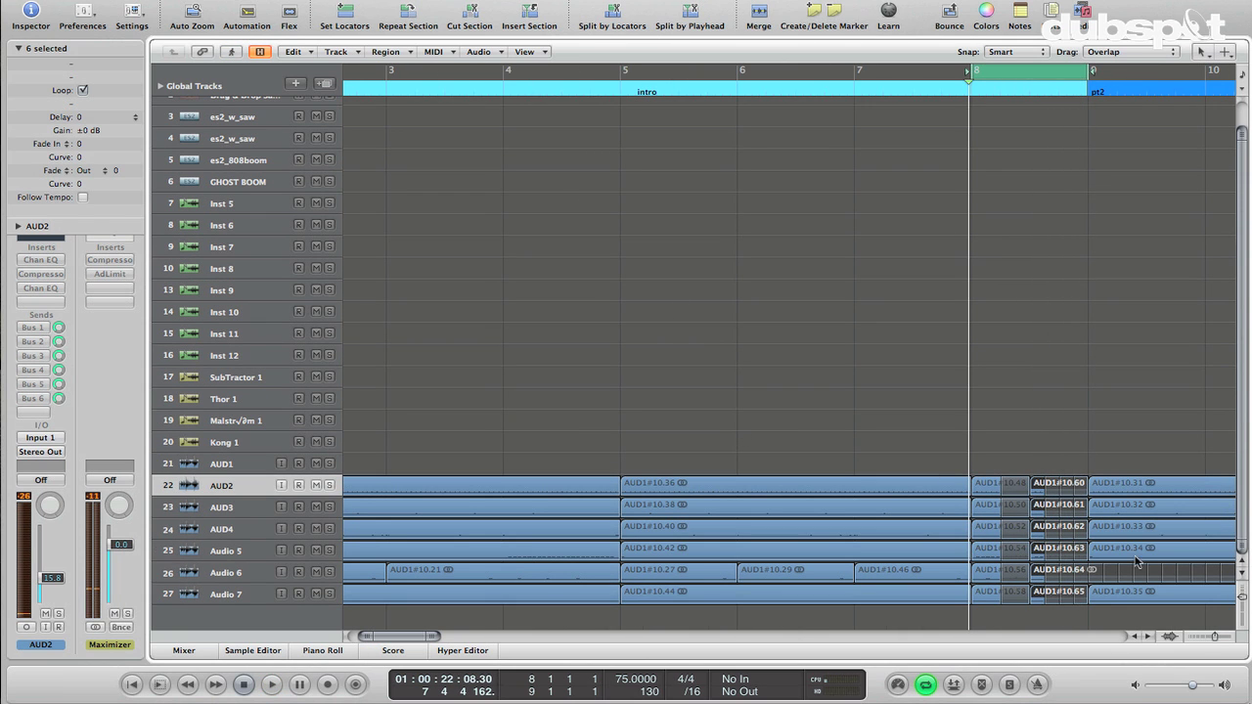
left_click_drag(1079, 622, 989, 593)
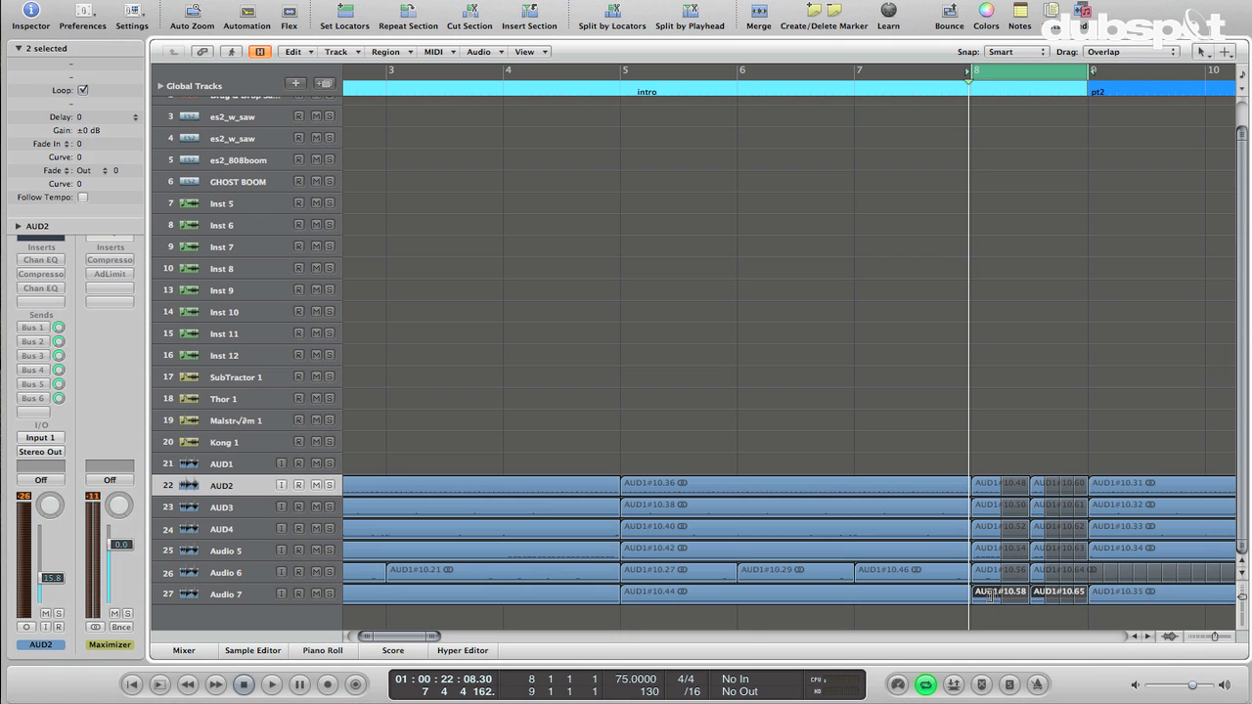
key("Delete")
left_click_drag(1150, 592, 1034, 593)
key("space")
key("space")
key("super+Down")
key("super+Down")
key("super+Down")
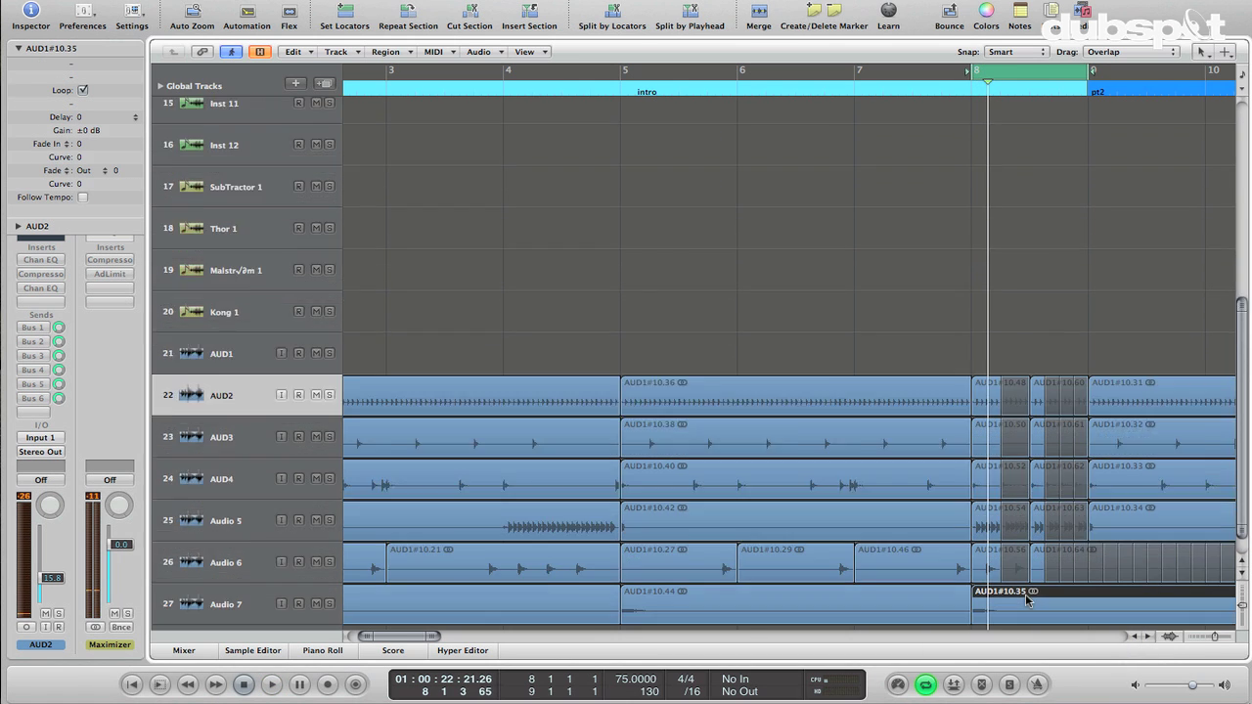
Split the crash region, delete tail AUD1#10.68, and repeat the short piece AUD1#10.69 after itself
key("Escape")
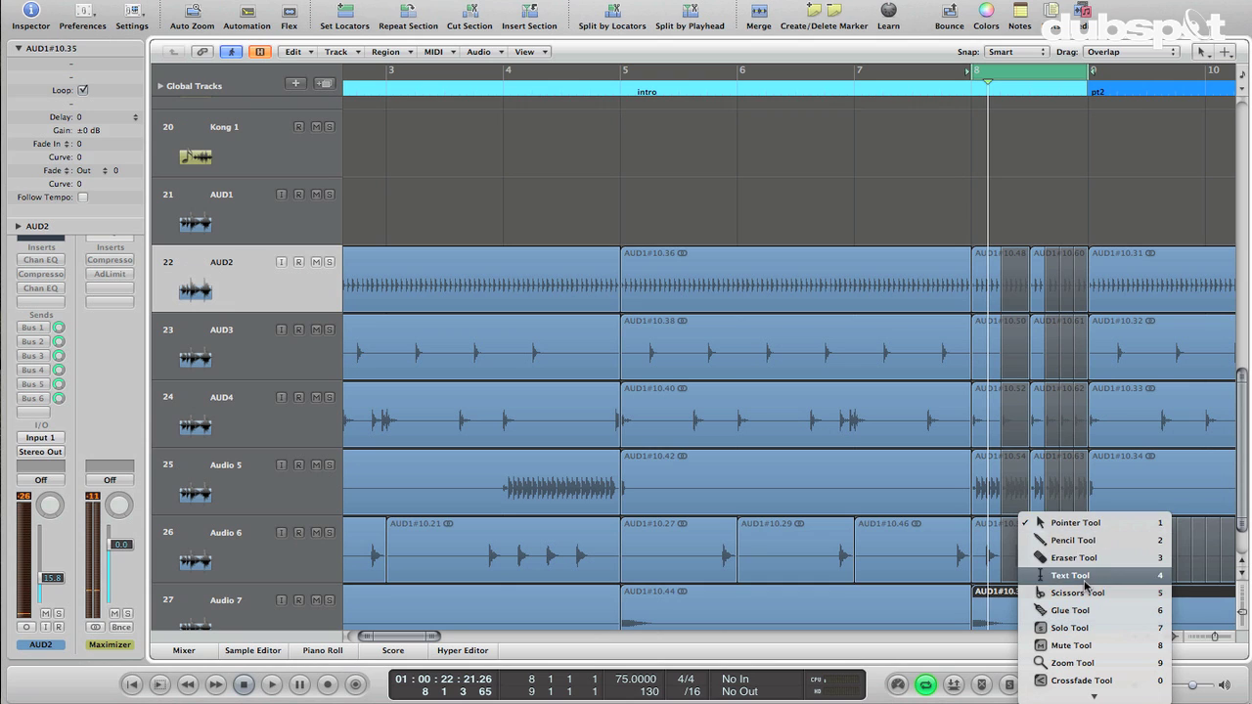
left_click(1052, 599)
scroll(1052, 599, "down", 1)
left_click_drag(1030, 584, 1003, 577)
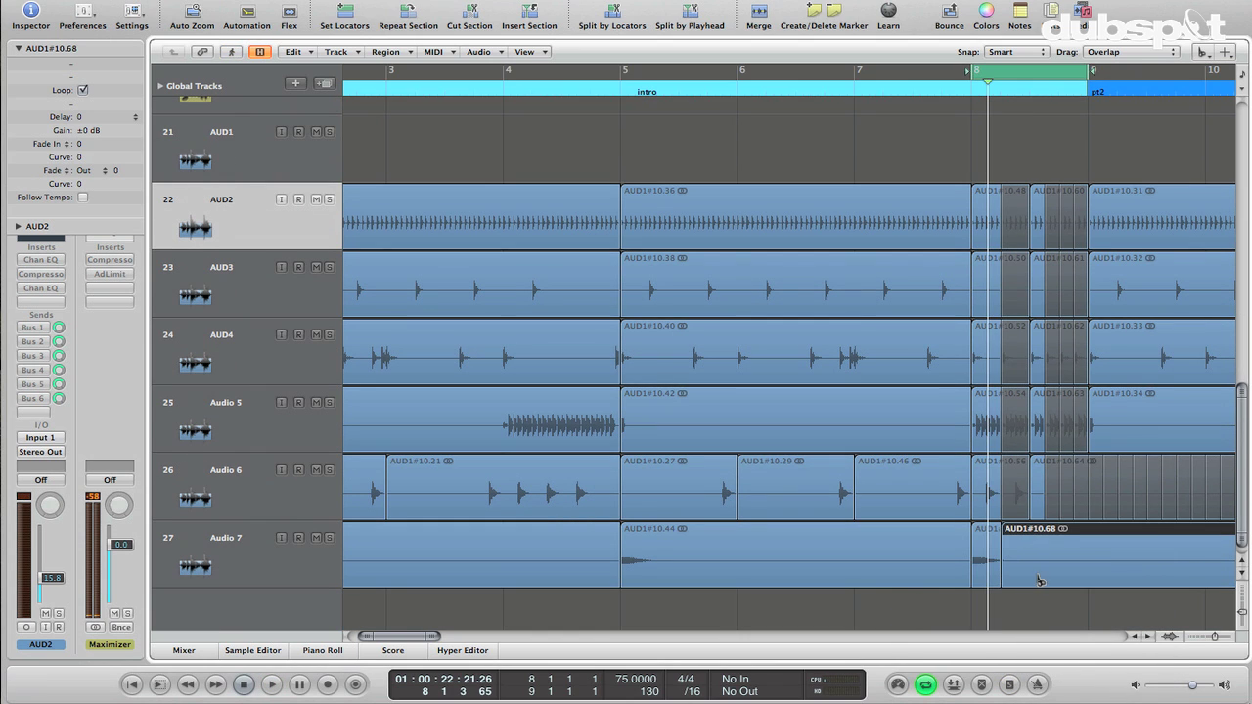
key("Escape")
key("Escape")
key("Delete")
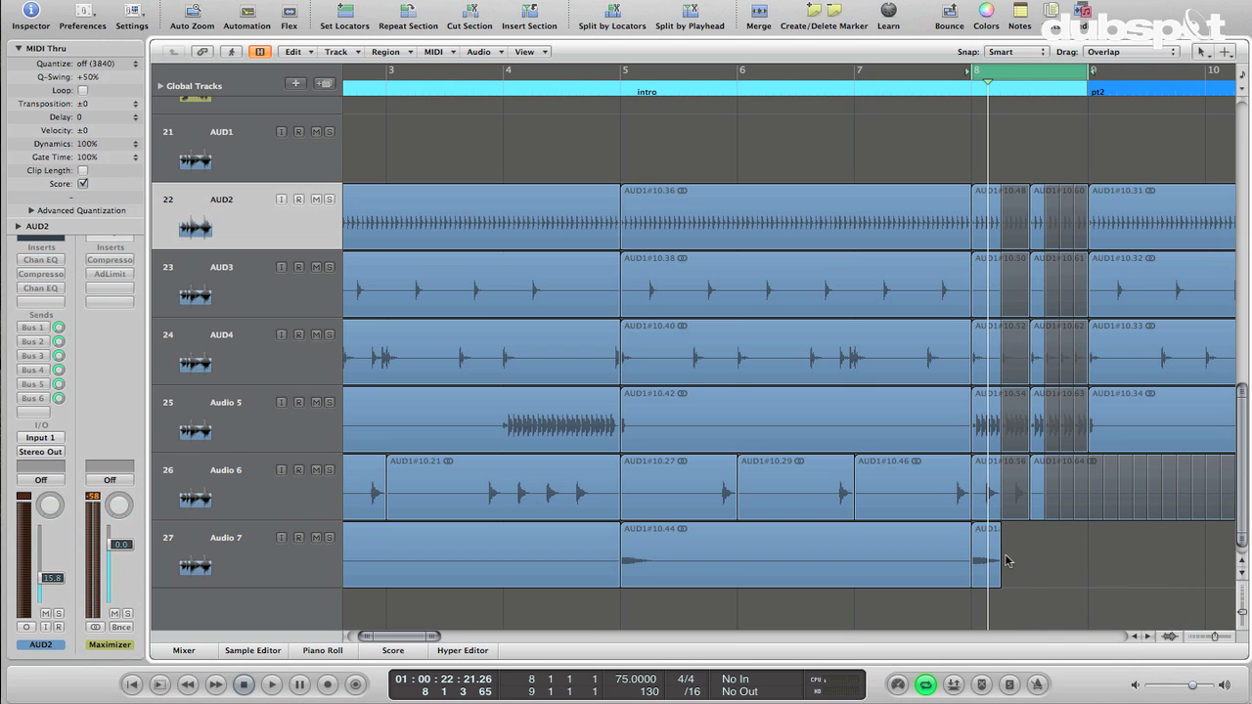
left_click_drag(982, 557, 1062, 562)
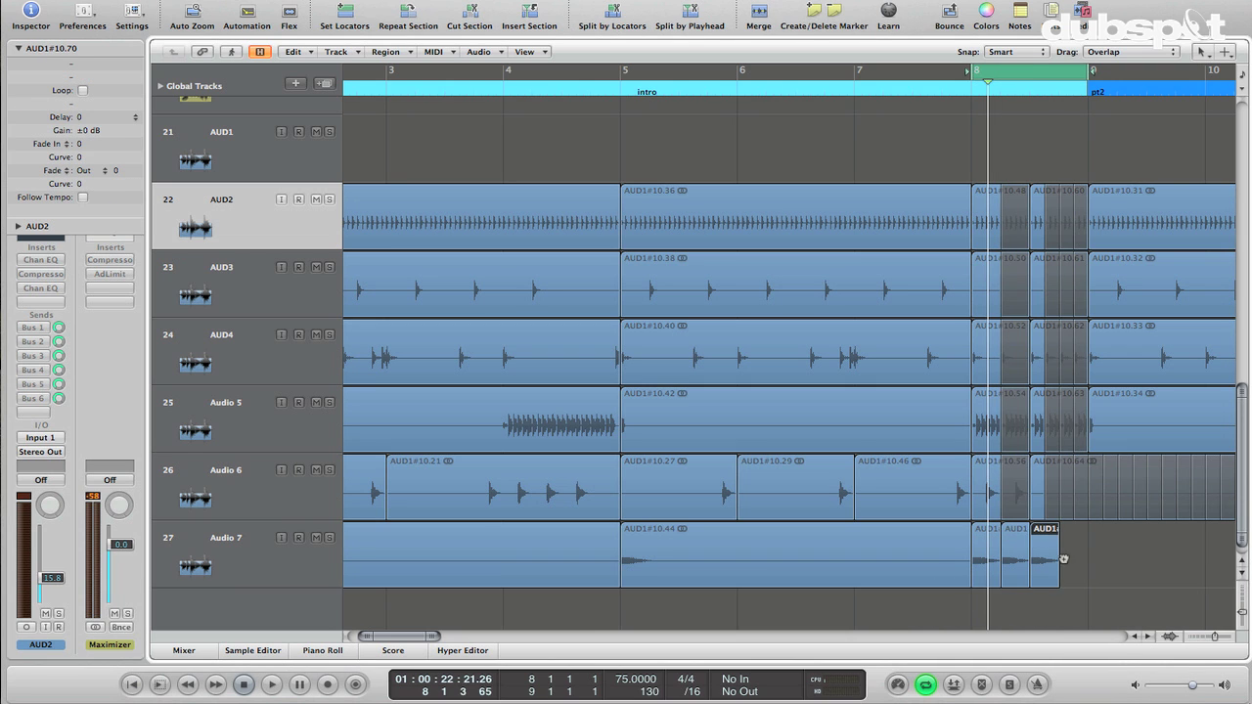
key("super+r")
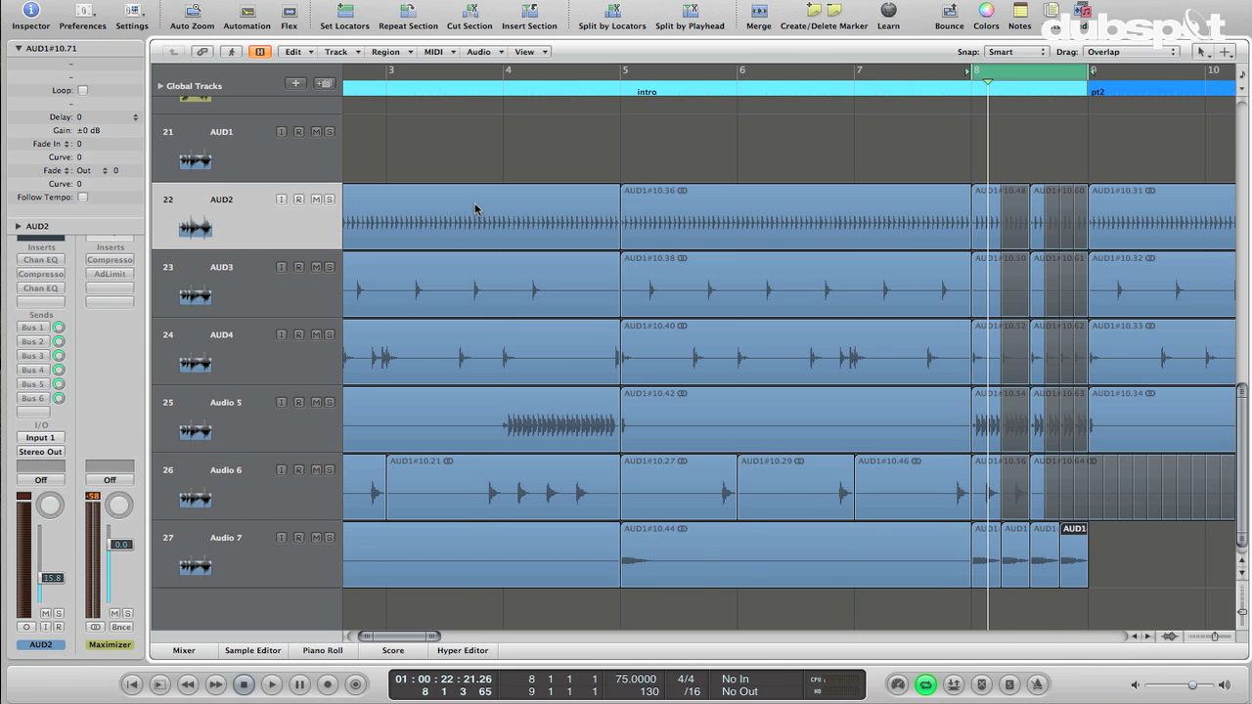
scroll(475, 208, "left", 5)
Set the cycle to bars 1–8, play from bar 7 to audition, then shrink tracks and deselect all
left_click(363, 78, "shift")
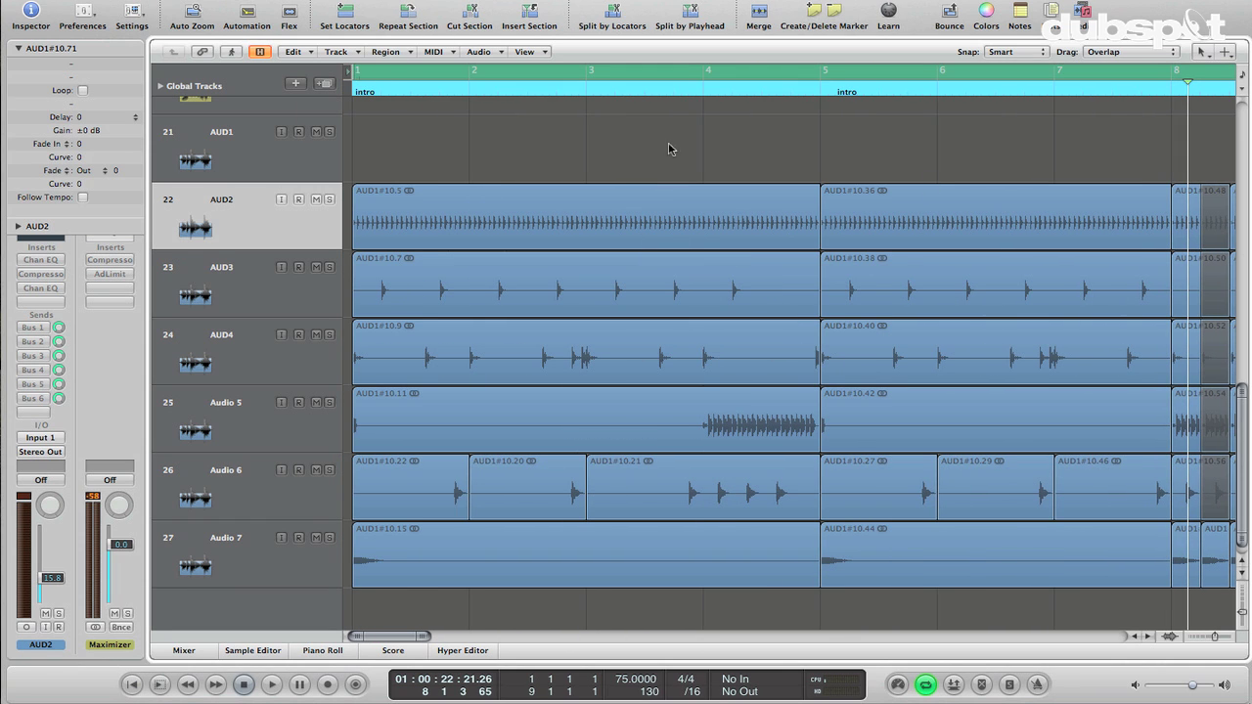
left_click(1047, 90)
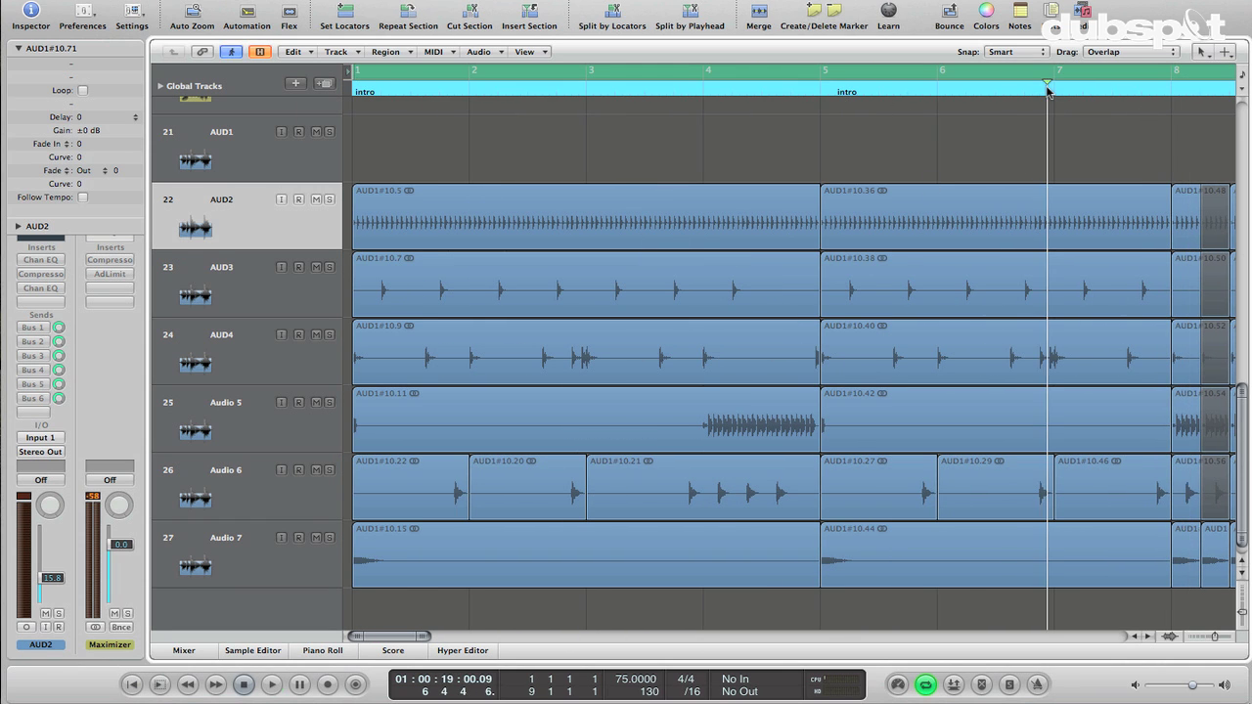
key("space")
scroll(861, 303, "right", 8)
scroll(861, 303, "right", 2)
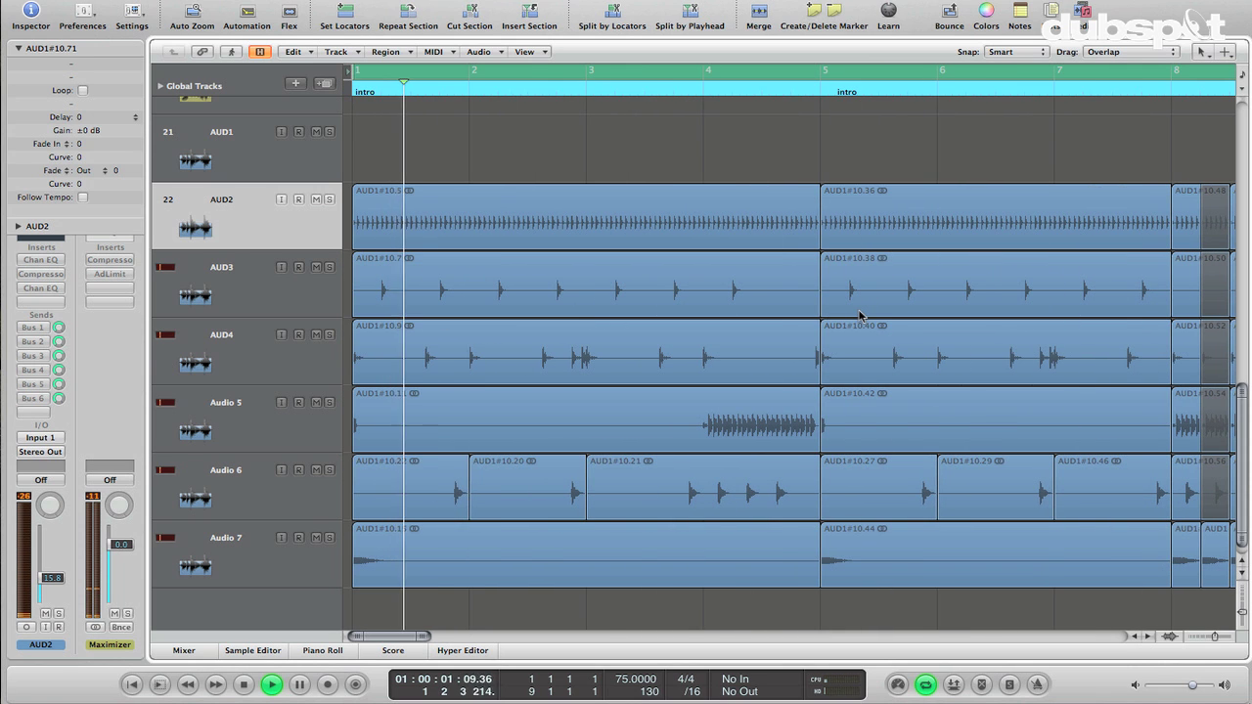
key("space")
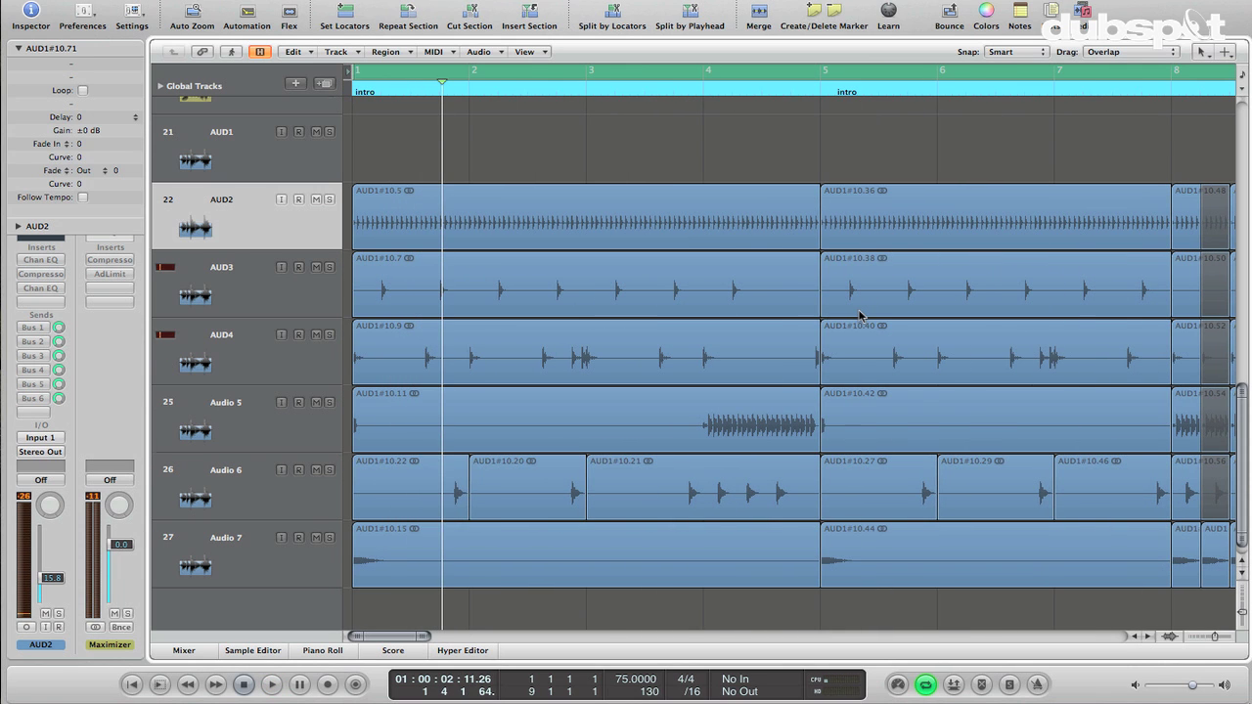
key("ctrl+Up")
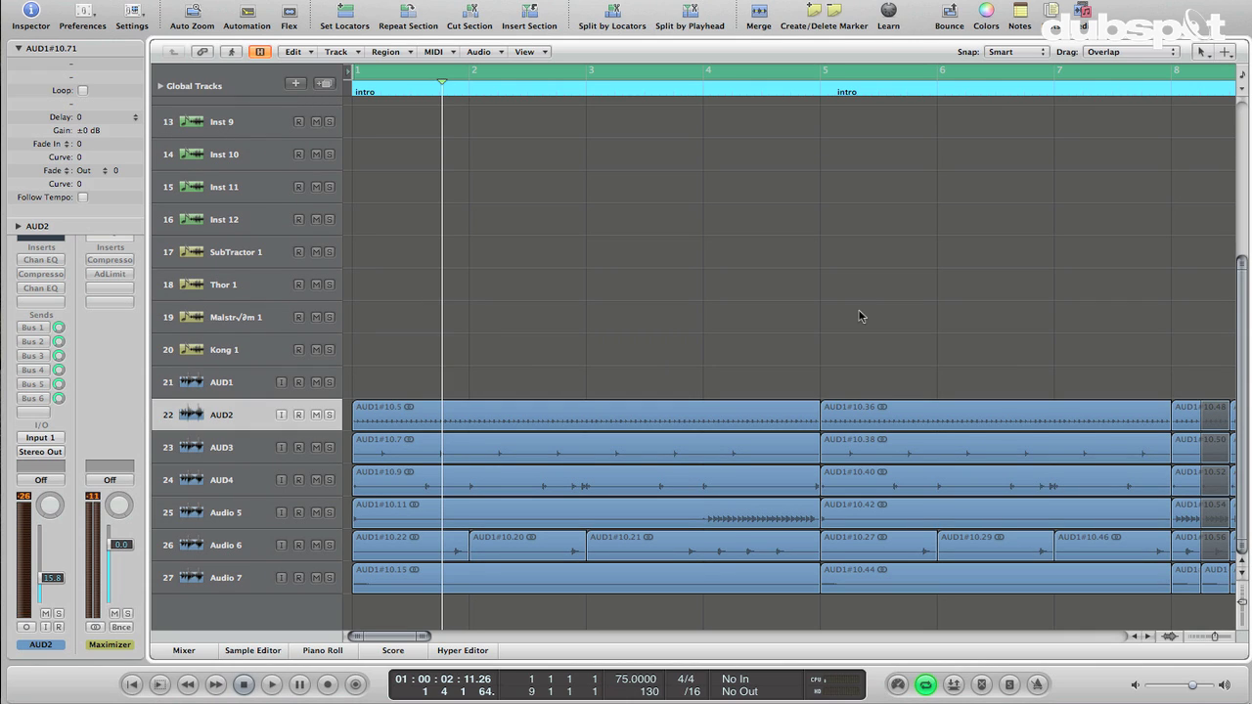
left_click(859, 316)
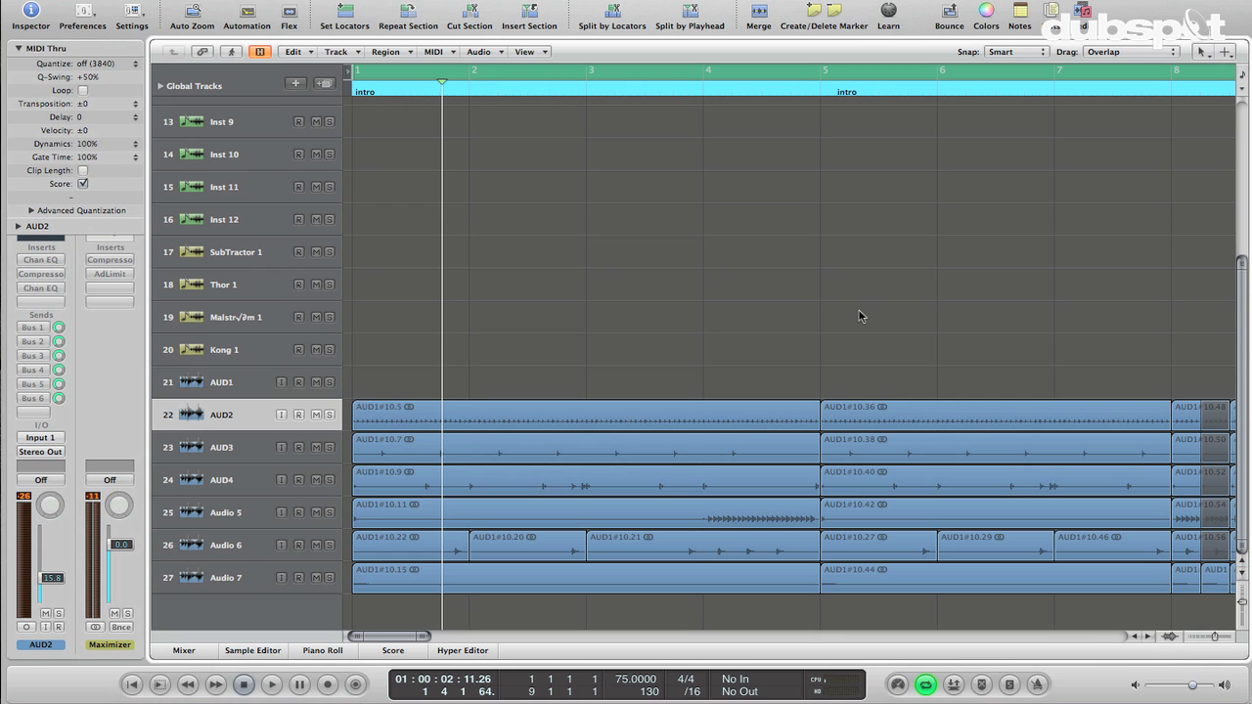